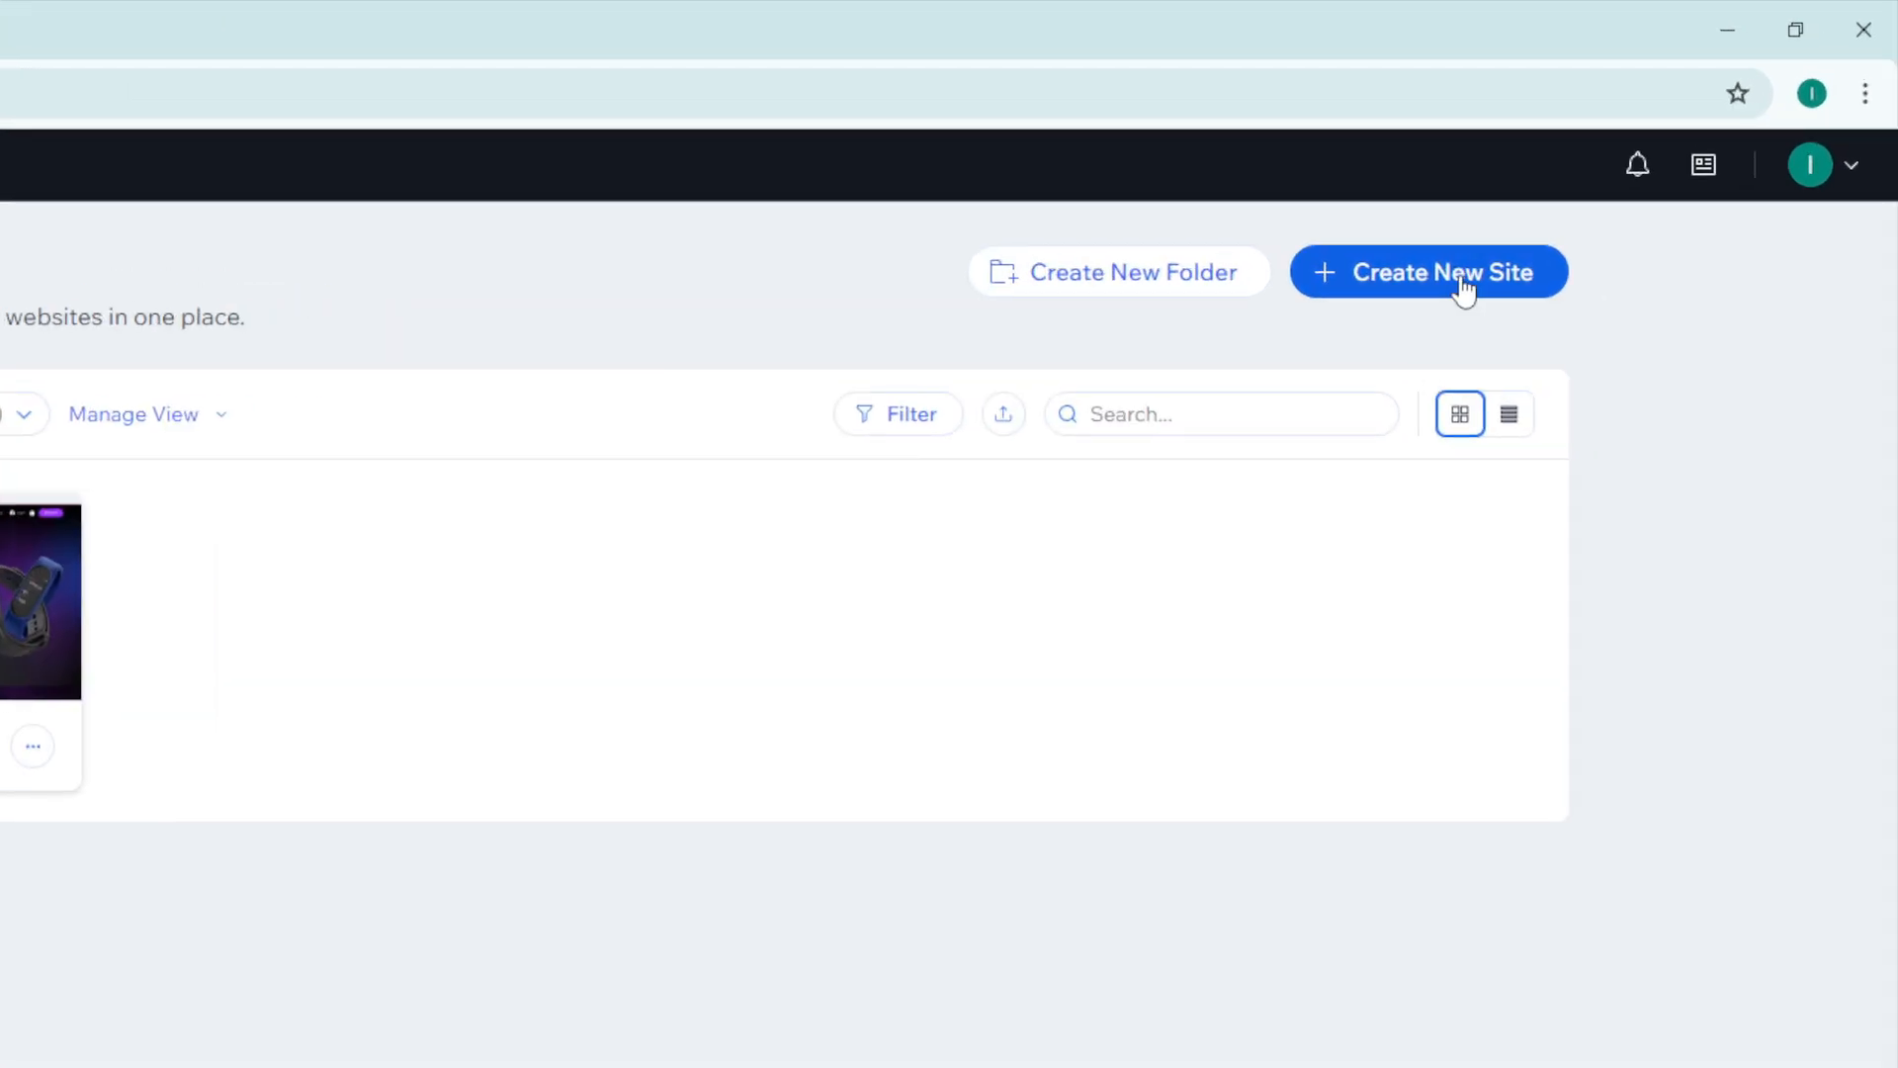
Open the Store Tutorial site's dashboard, launch its website editor and close the dashboard tab
{"action": "mouse_move", "coordinate": [576, 395]}
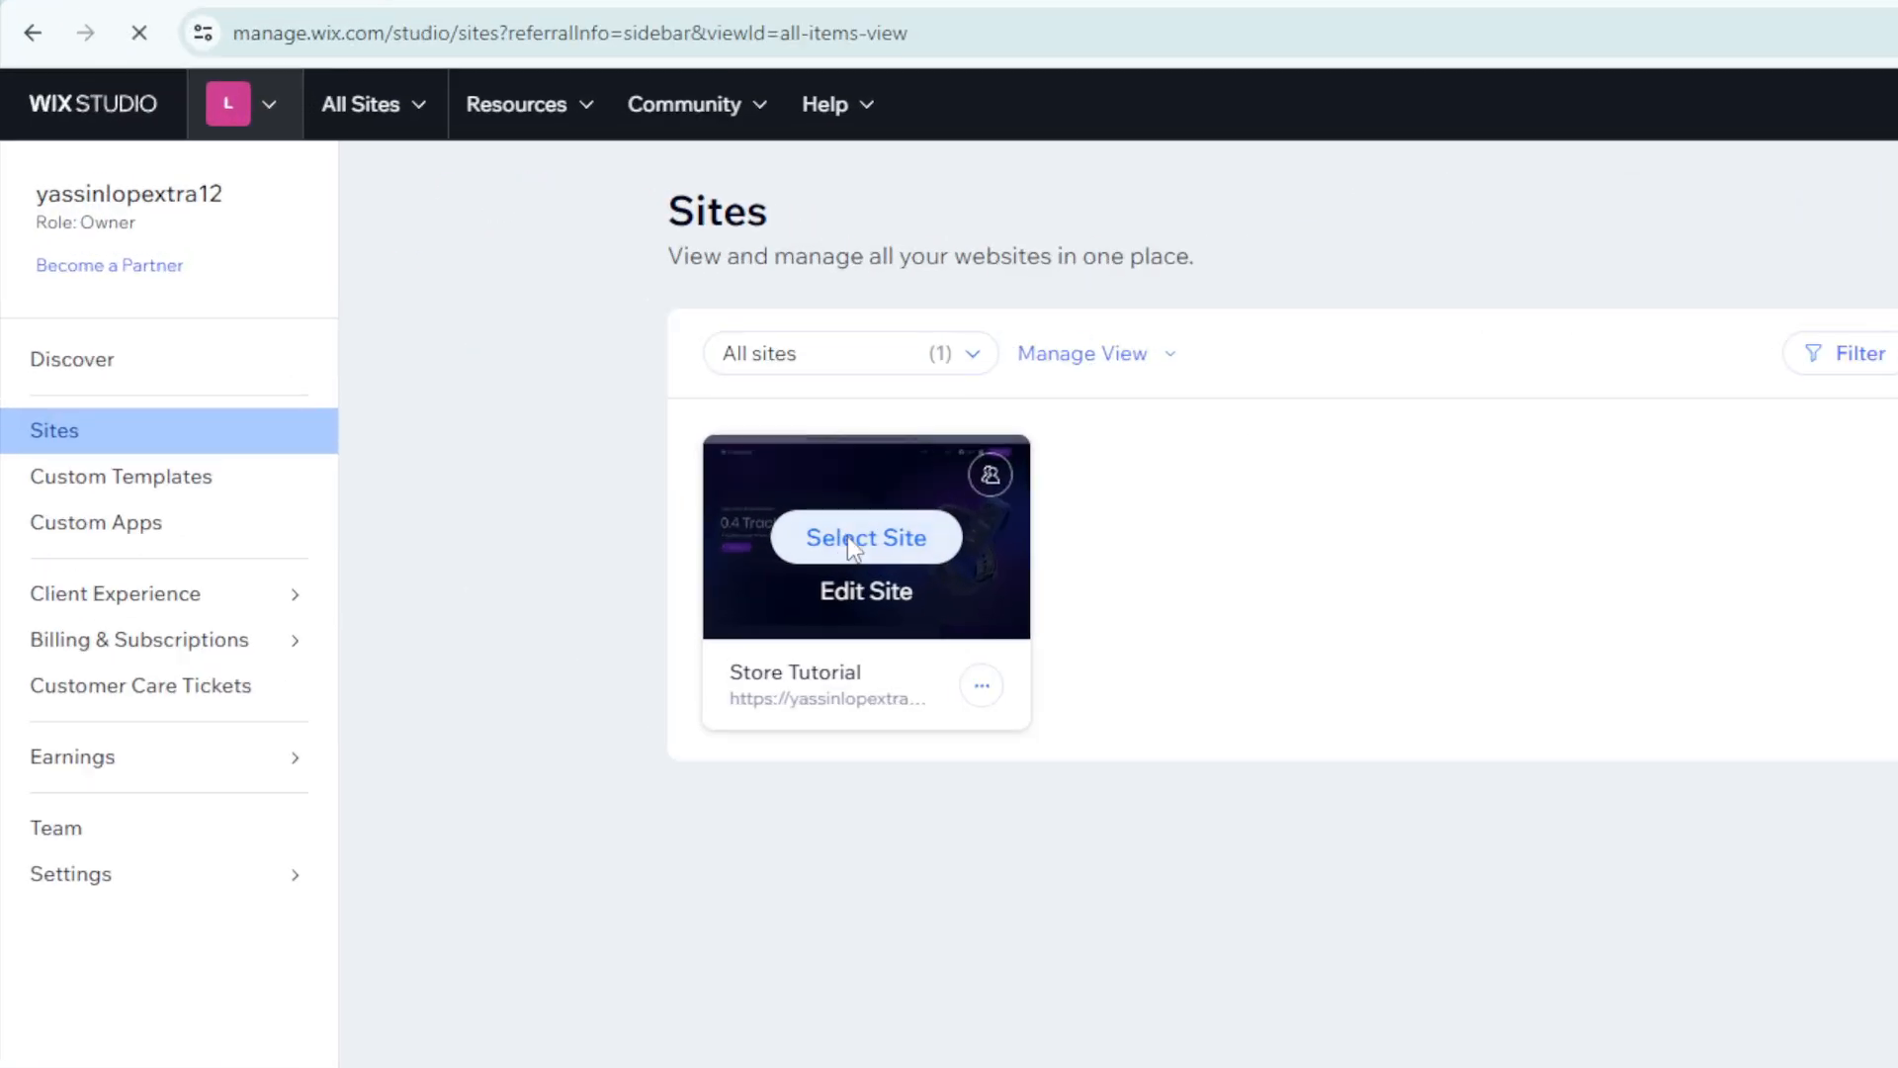
{"action": "left_click", "coordinate": [851, 546]}
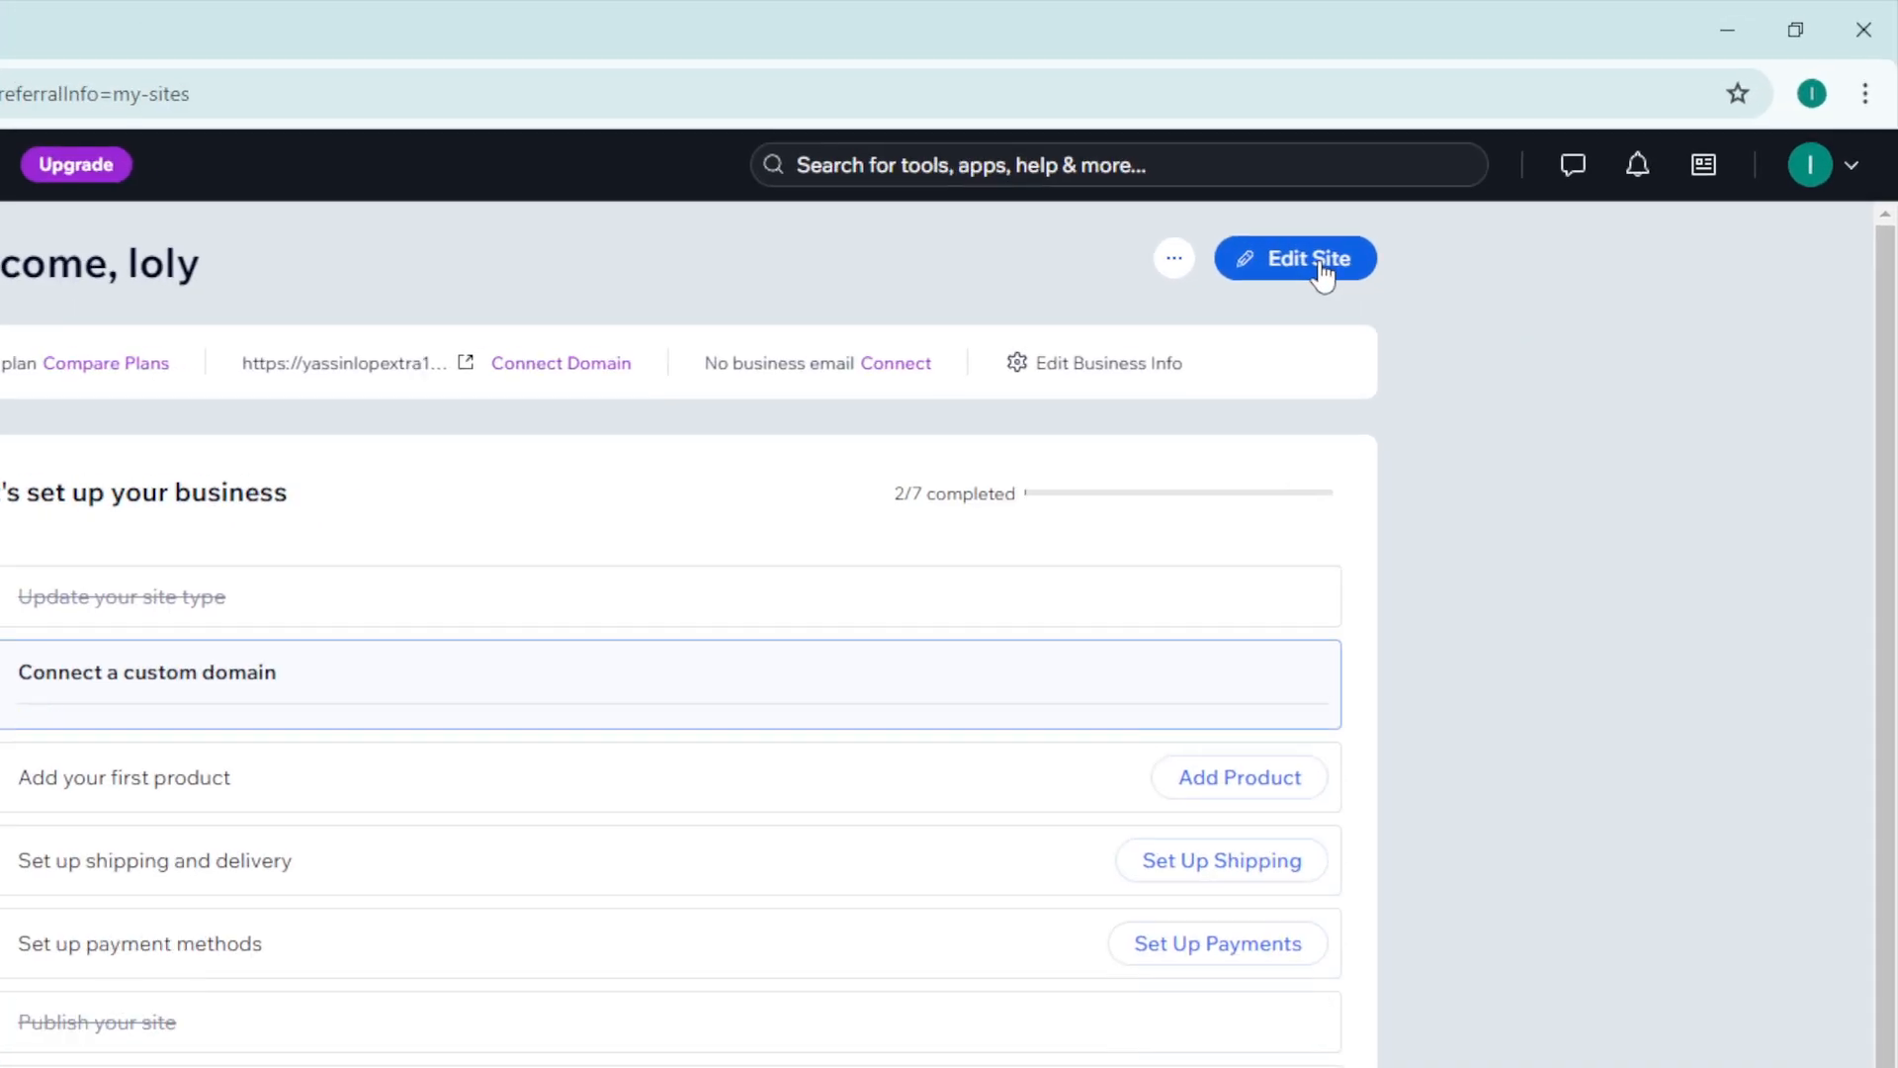
{"action": "left_click", "coordinate": [1317, 284]}
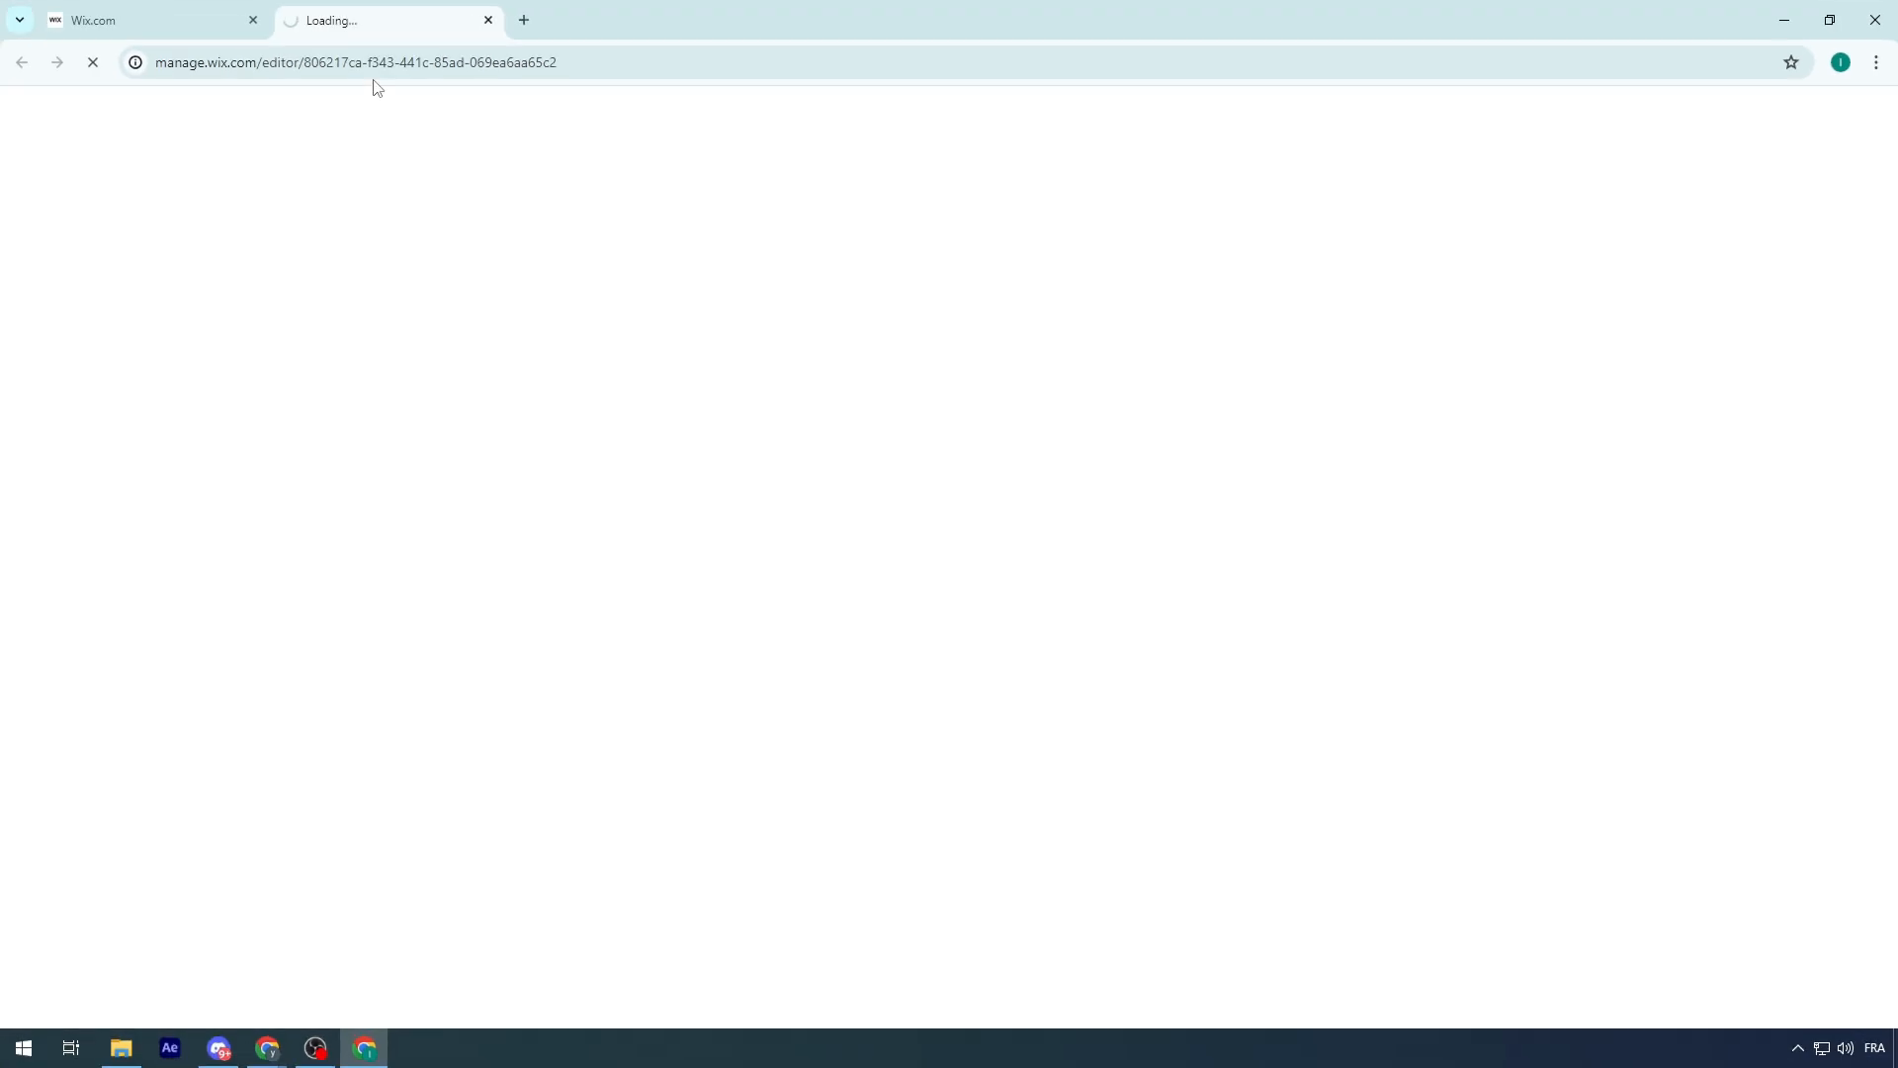
{"action": "left_click", "coordinate": [250, 20]}
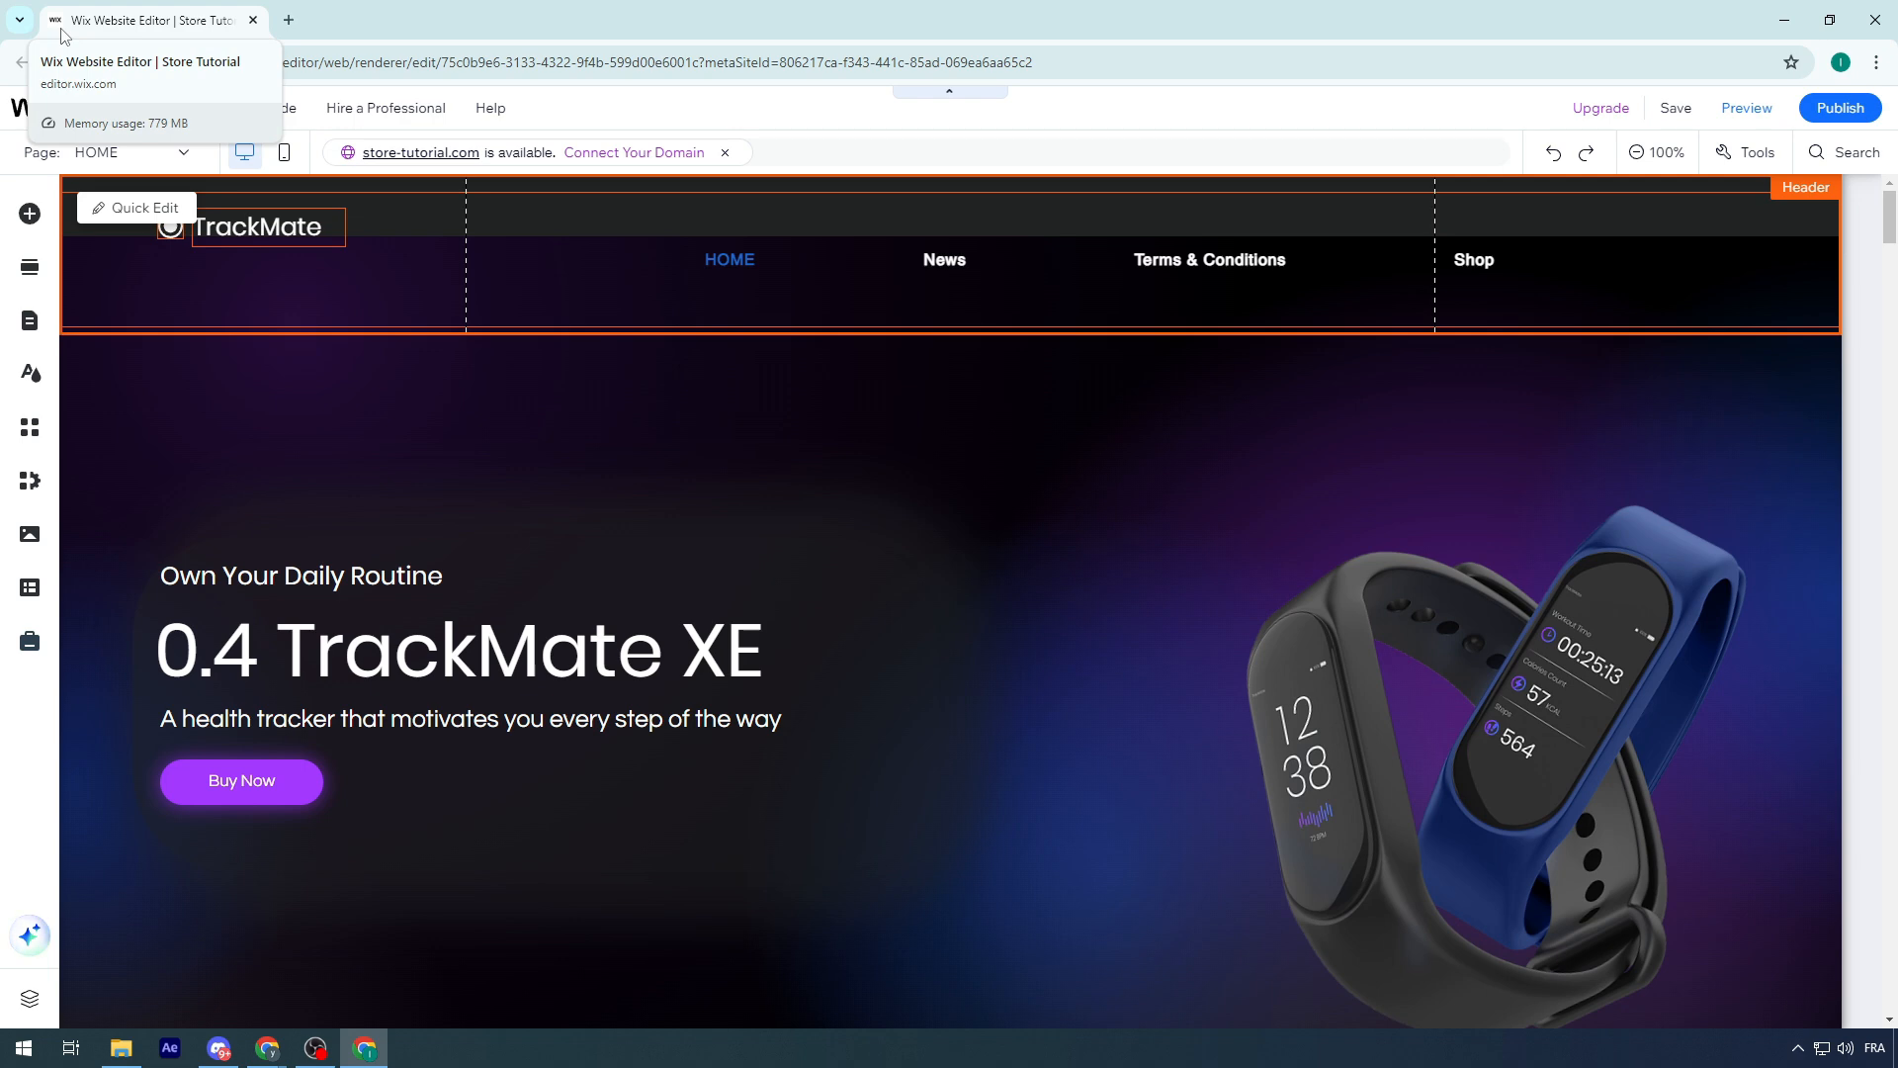
Delete the TrackMate text and its round icon from the site header
{"action": "left_click", "coordinate": [249, 242]}
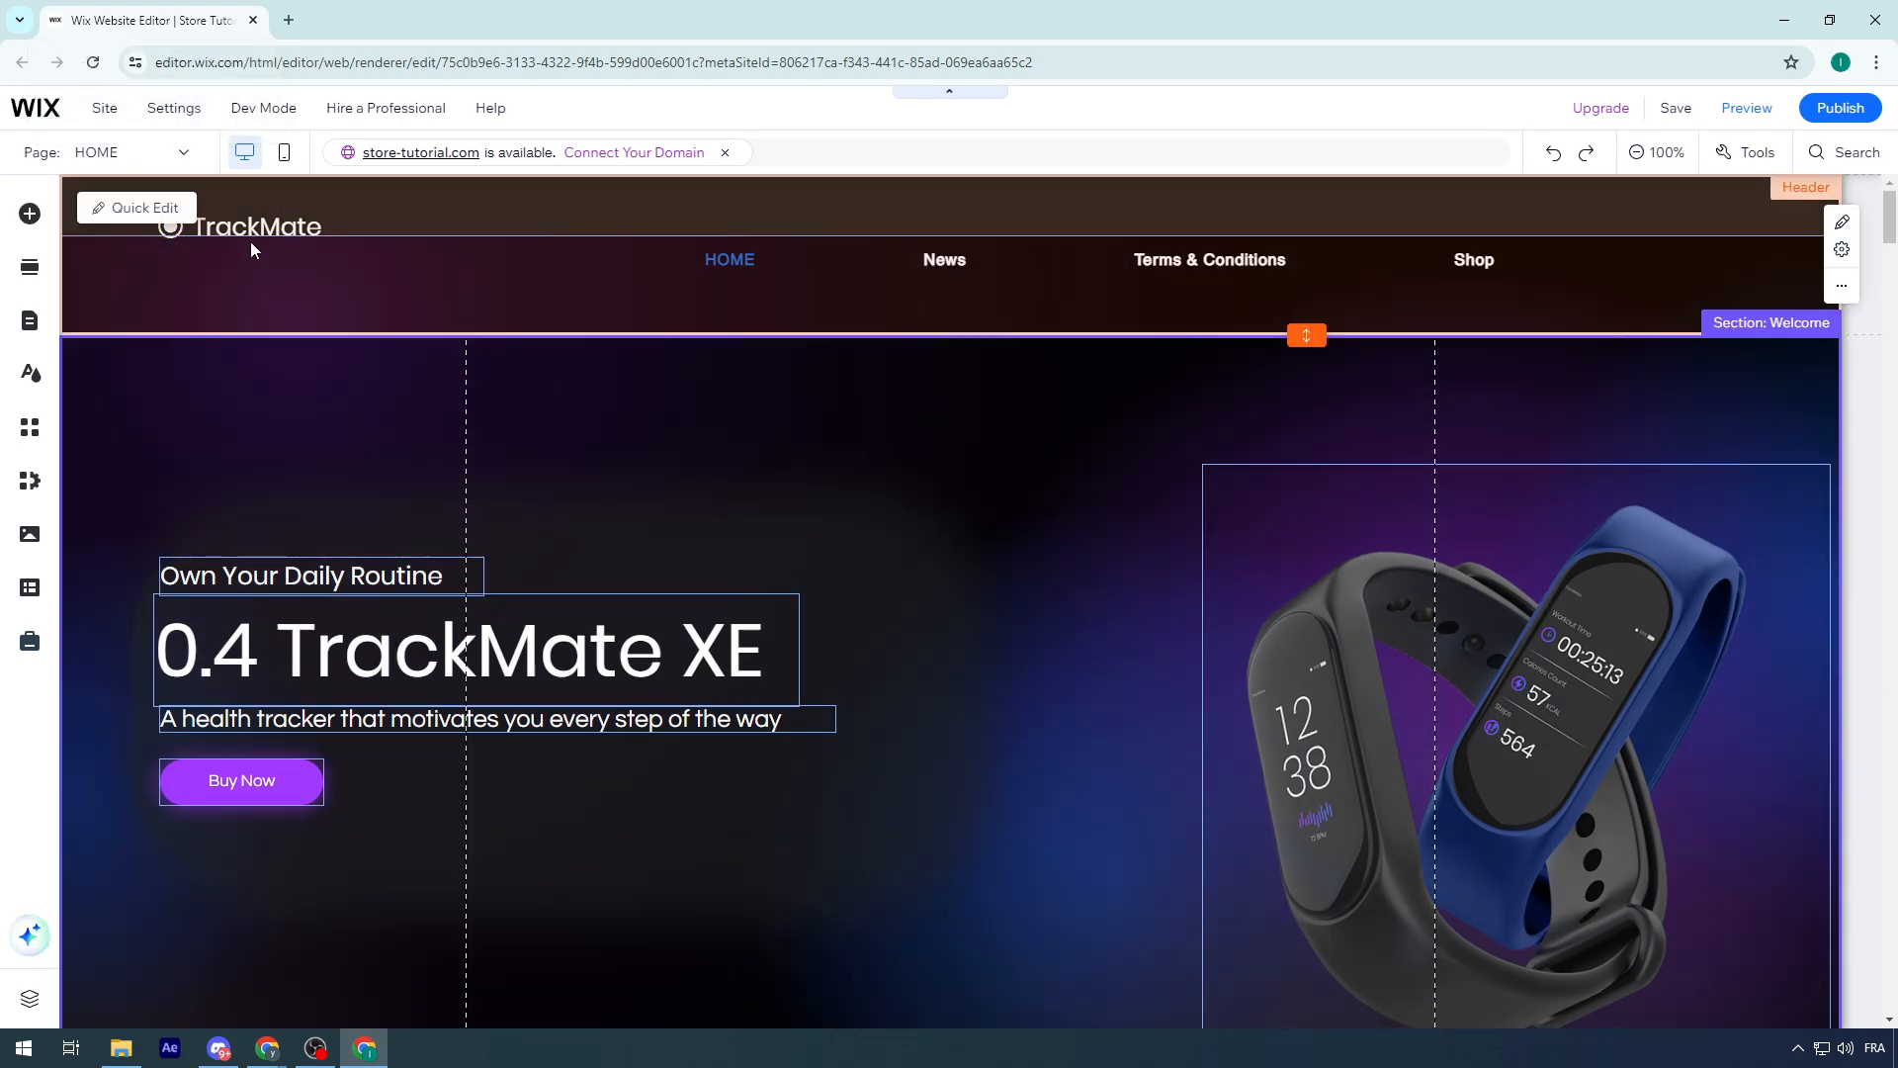
{"action": "double_click", "coordinate": [235, 232]}
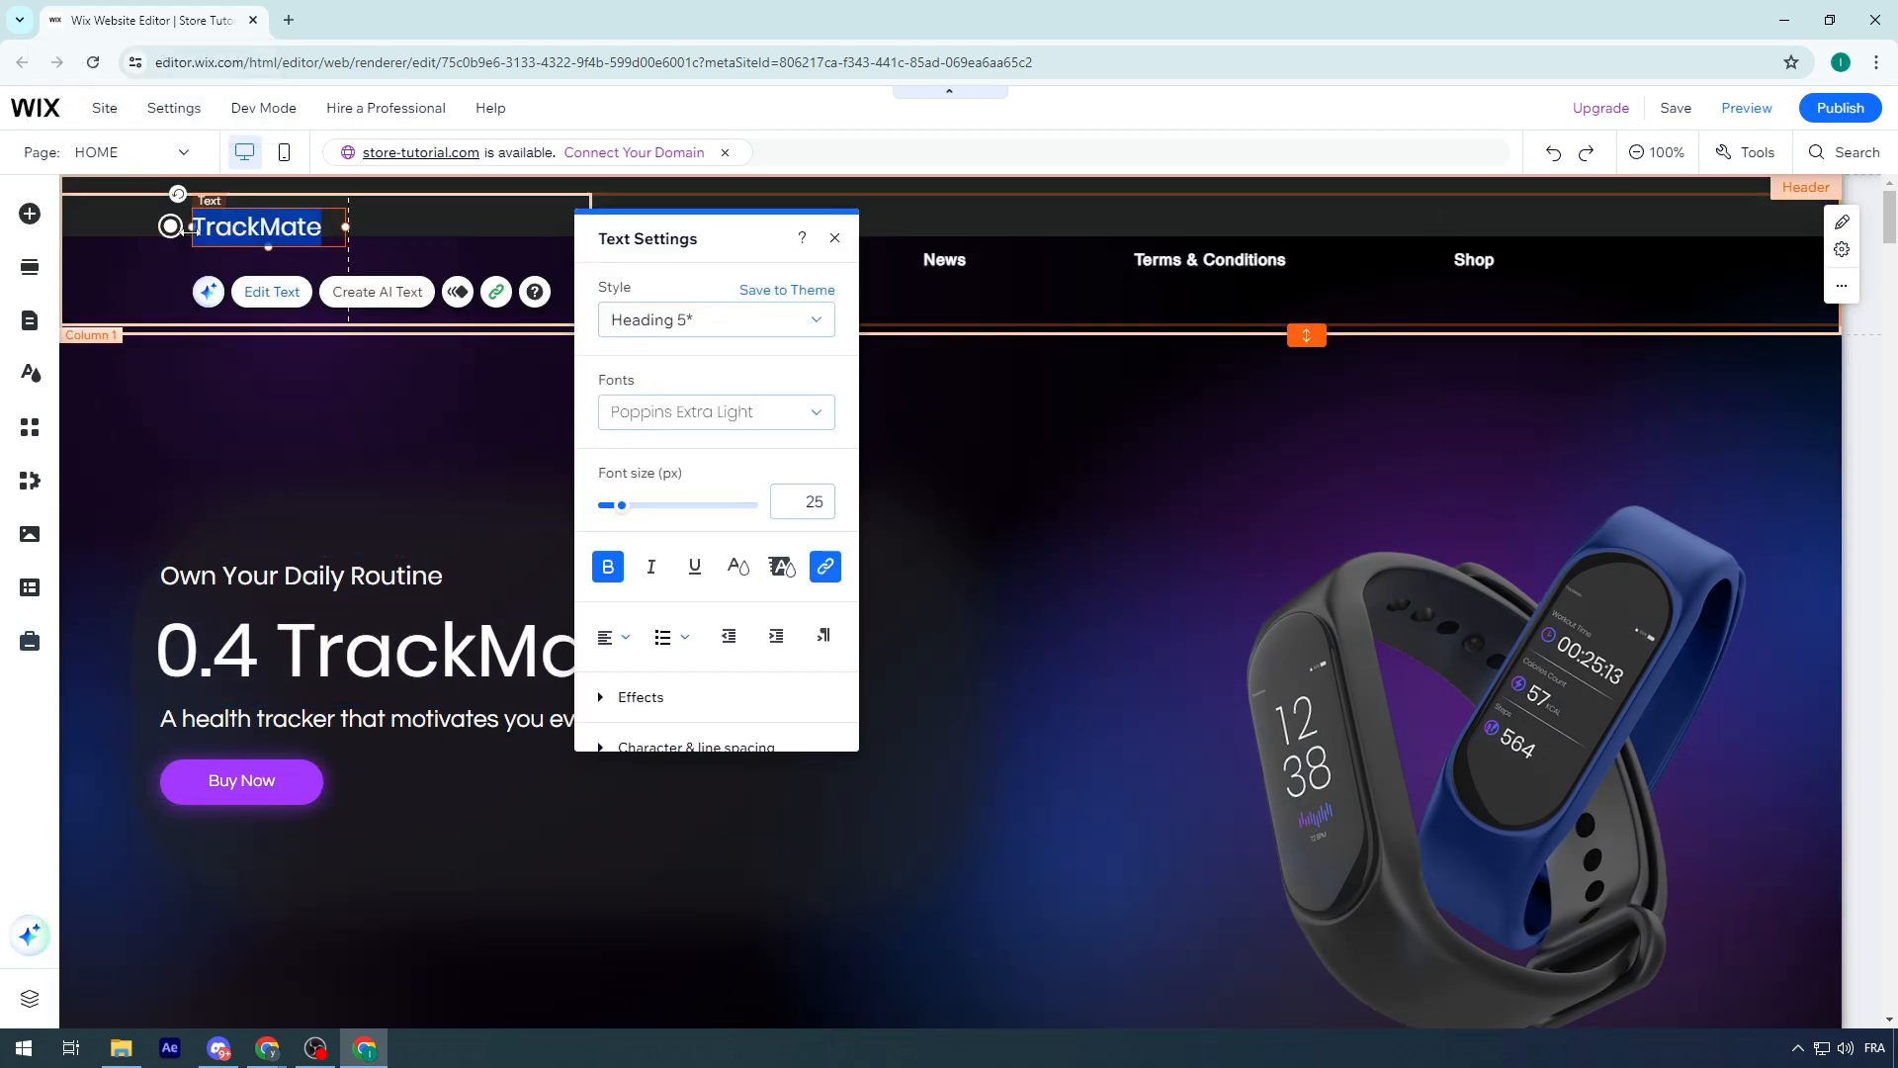
{"action": "left_click", "coordinate": [205, 251]}
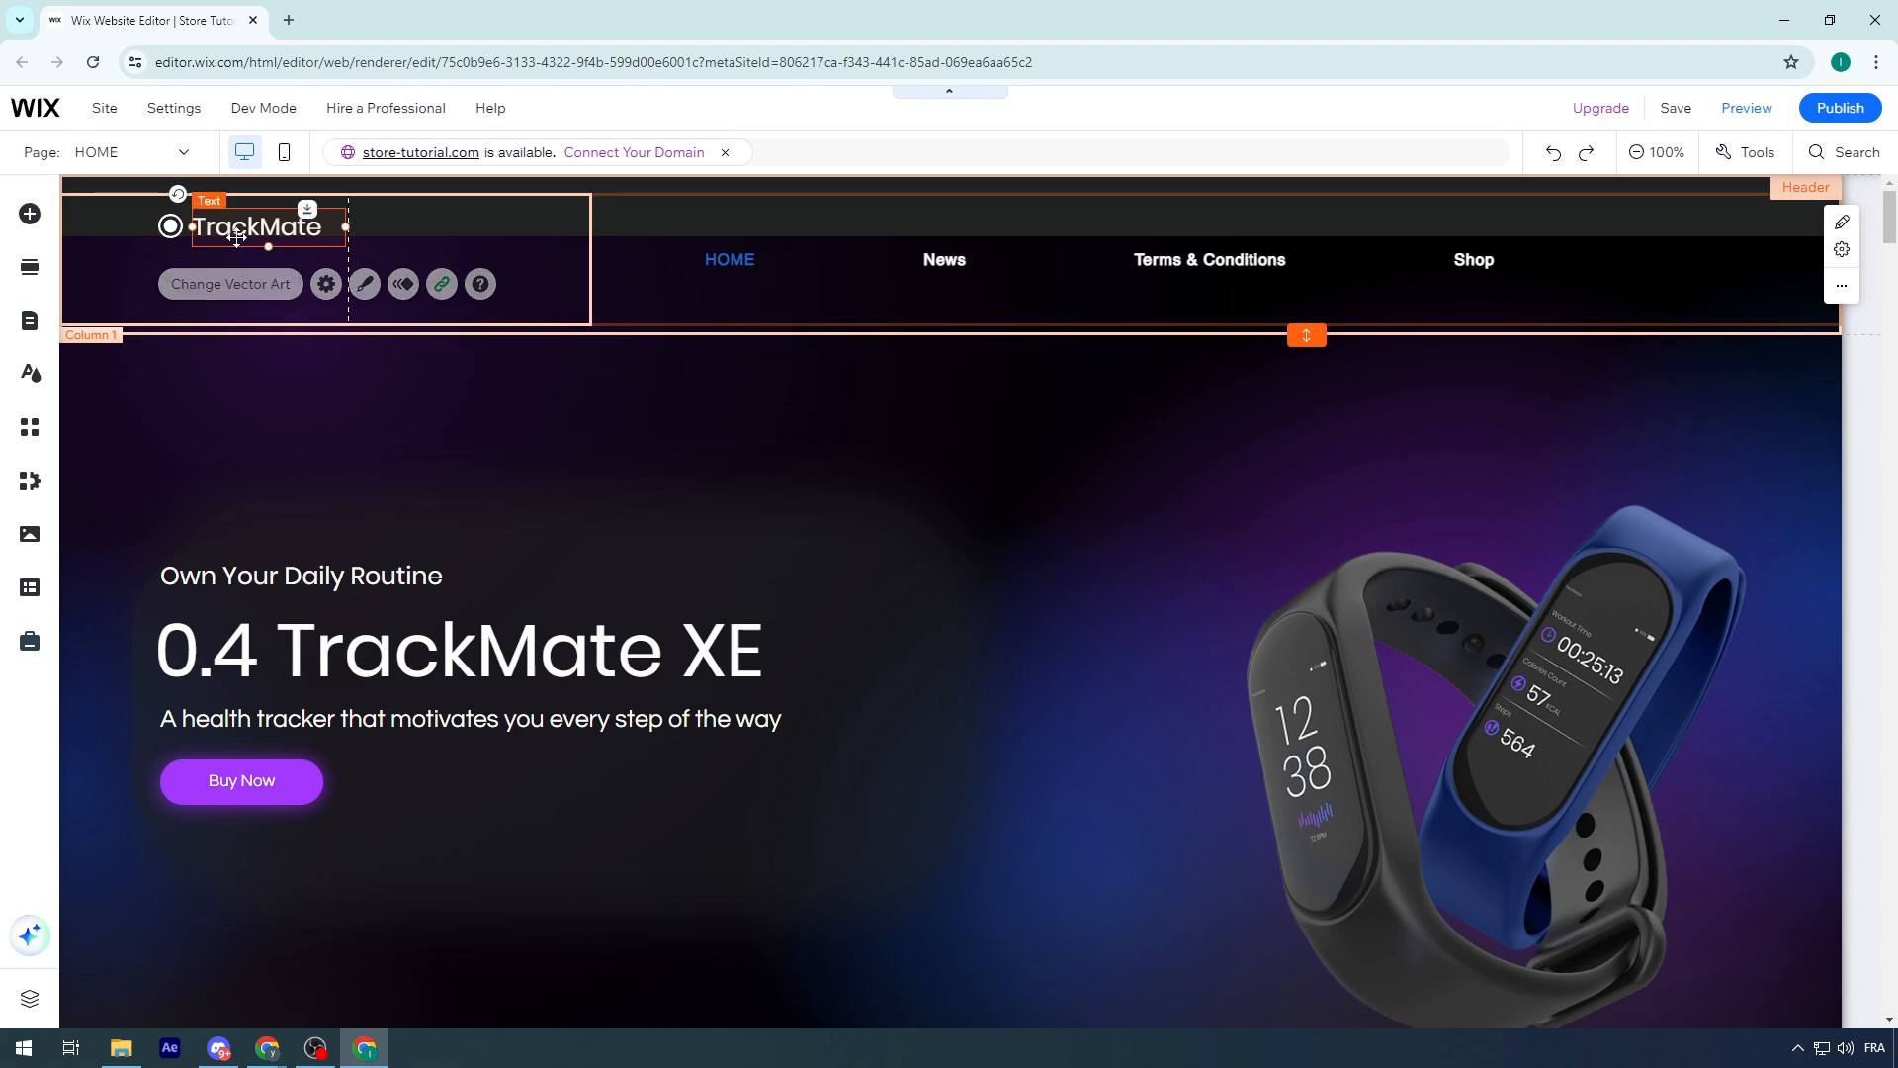
{"action": "key", "text": "Delete"}
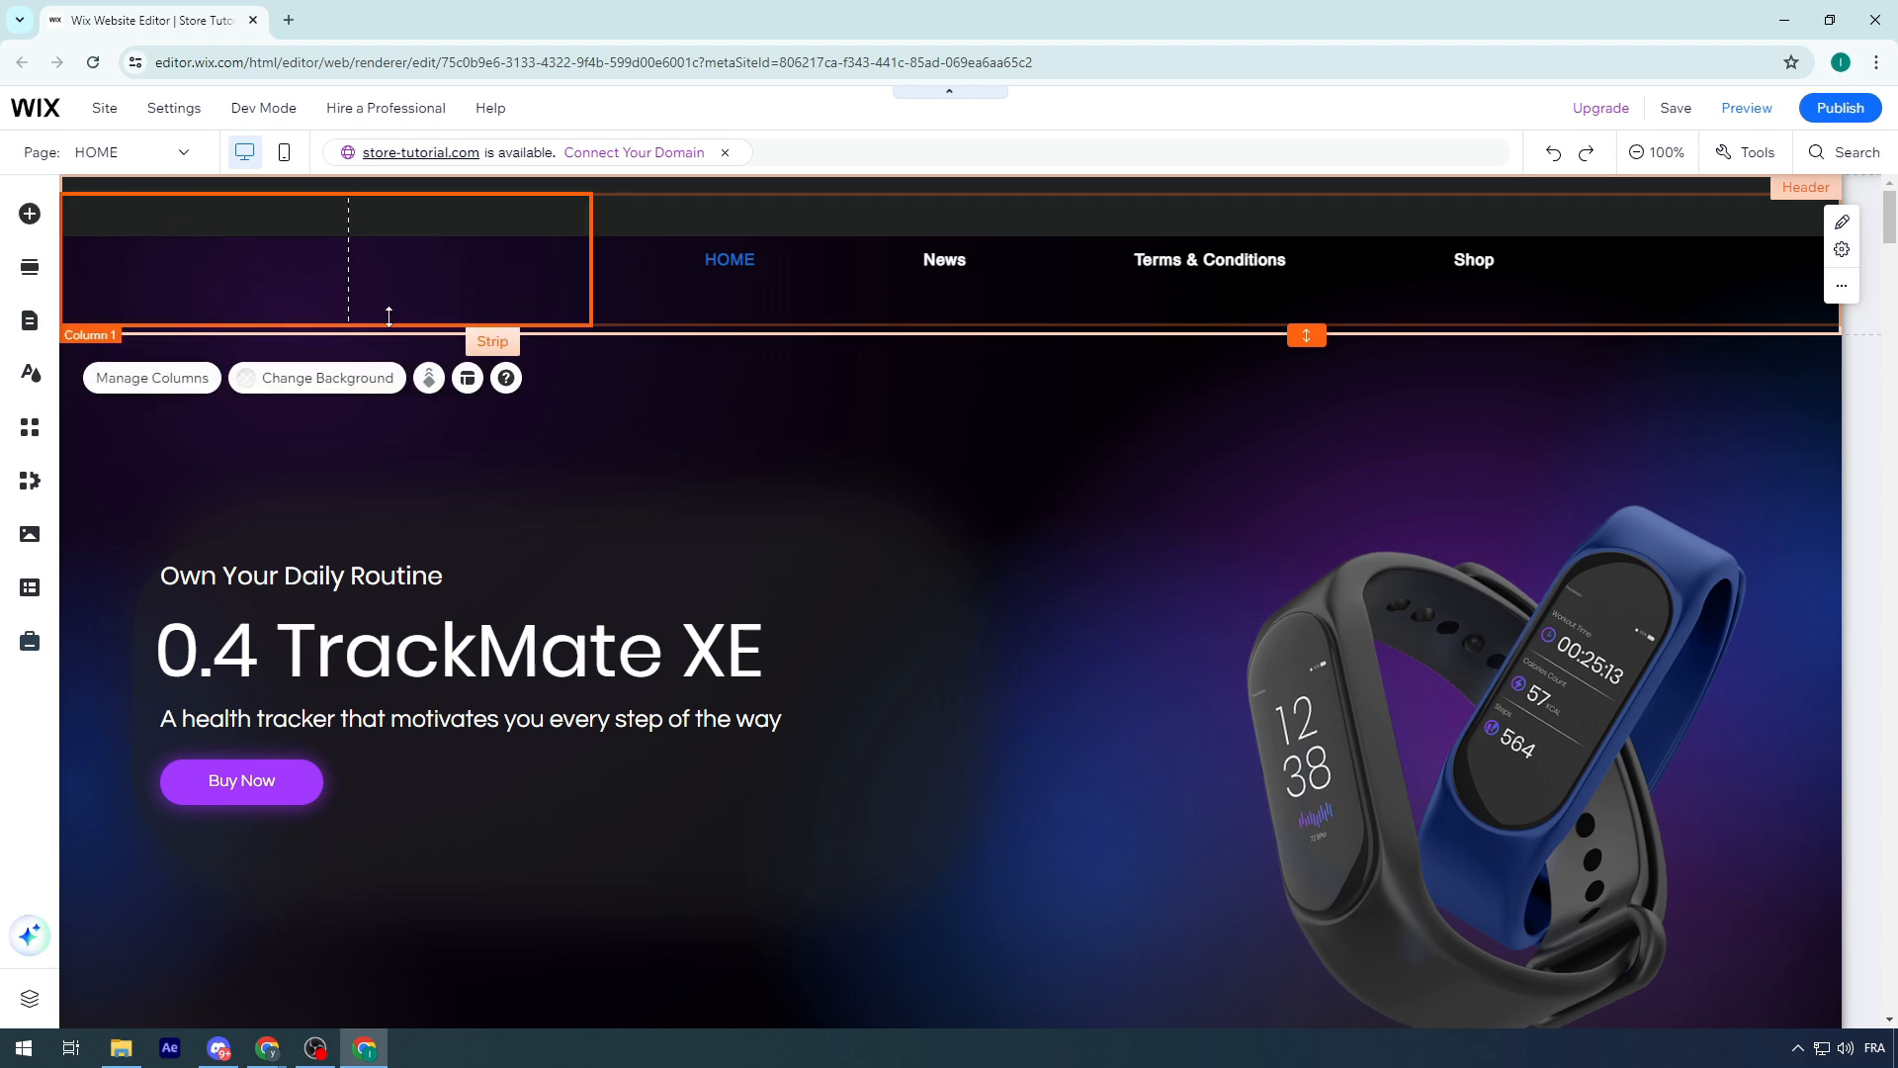
Add a Custom Logo image element to the page
{"action": "left_click", "coordinate": [30, 216]}
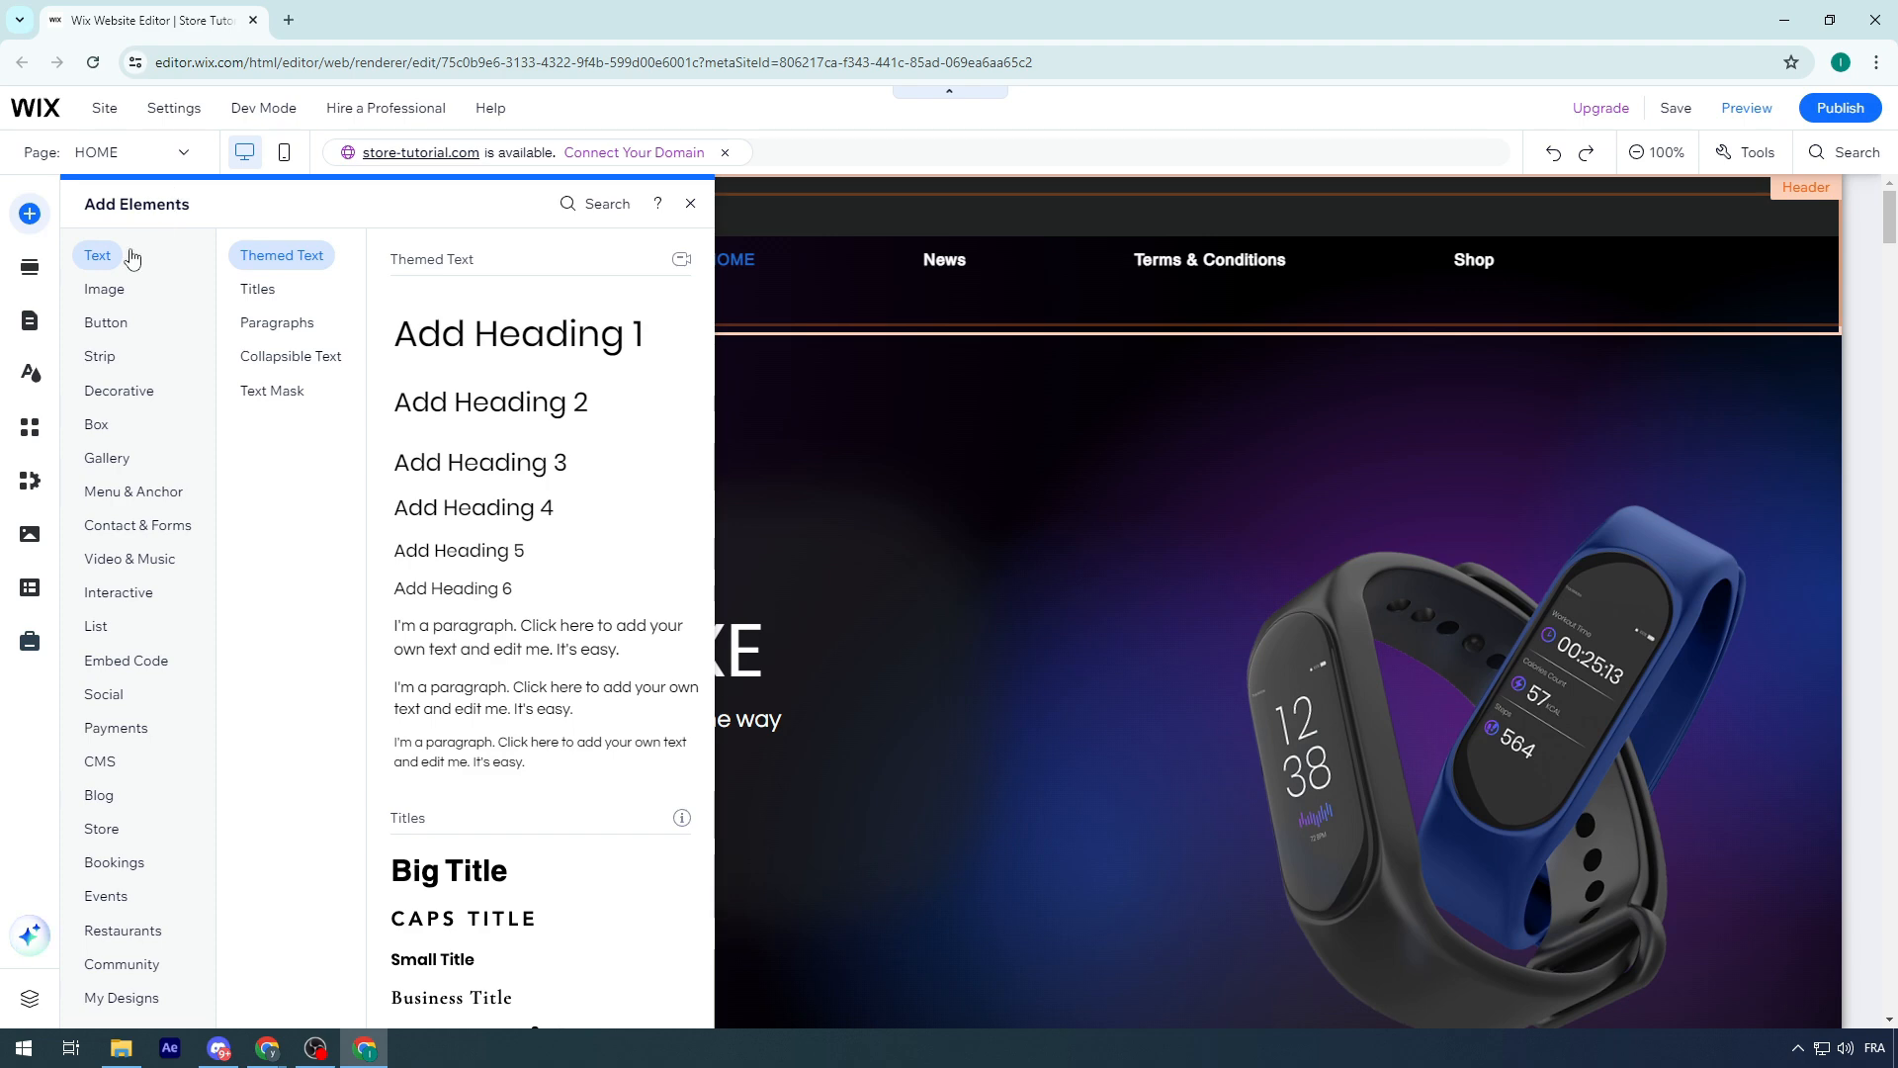
{"action": "left_click", "coordinate": [115, 290]}
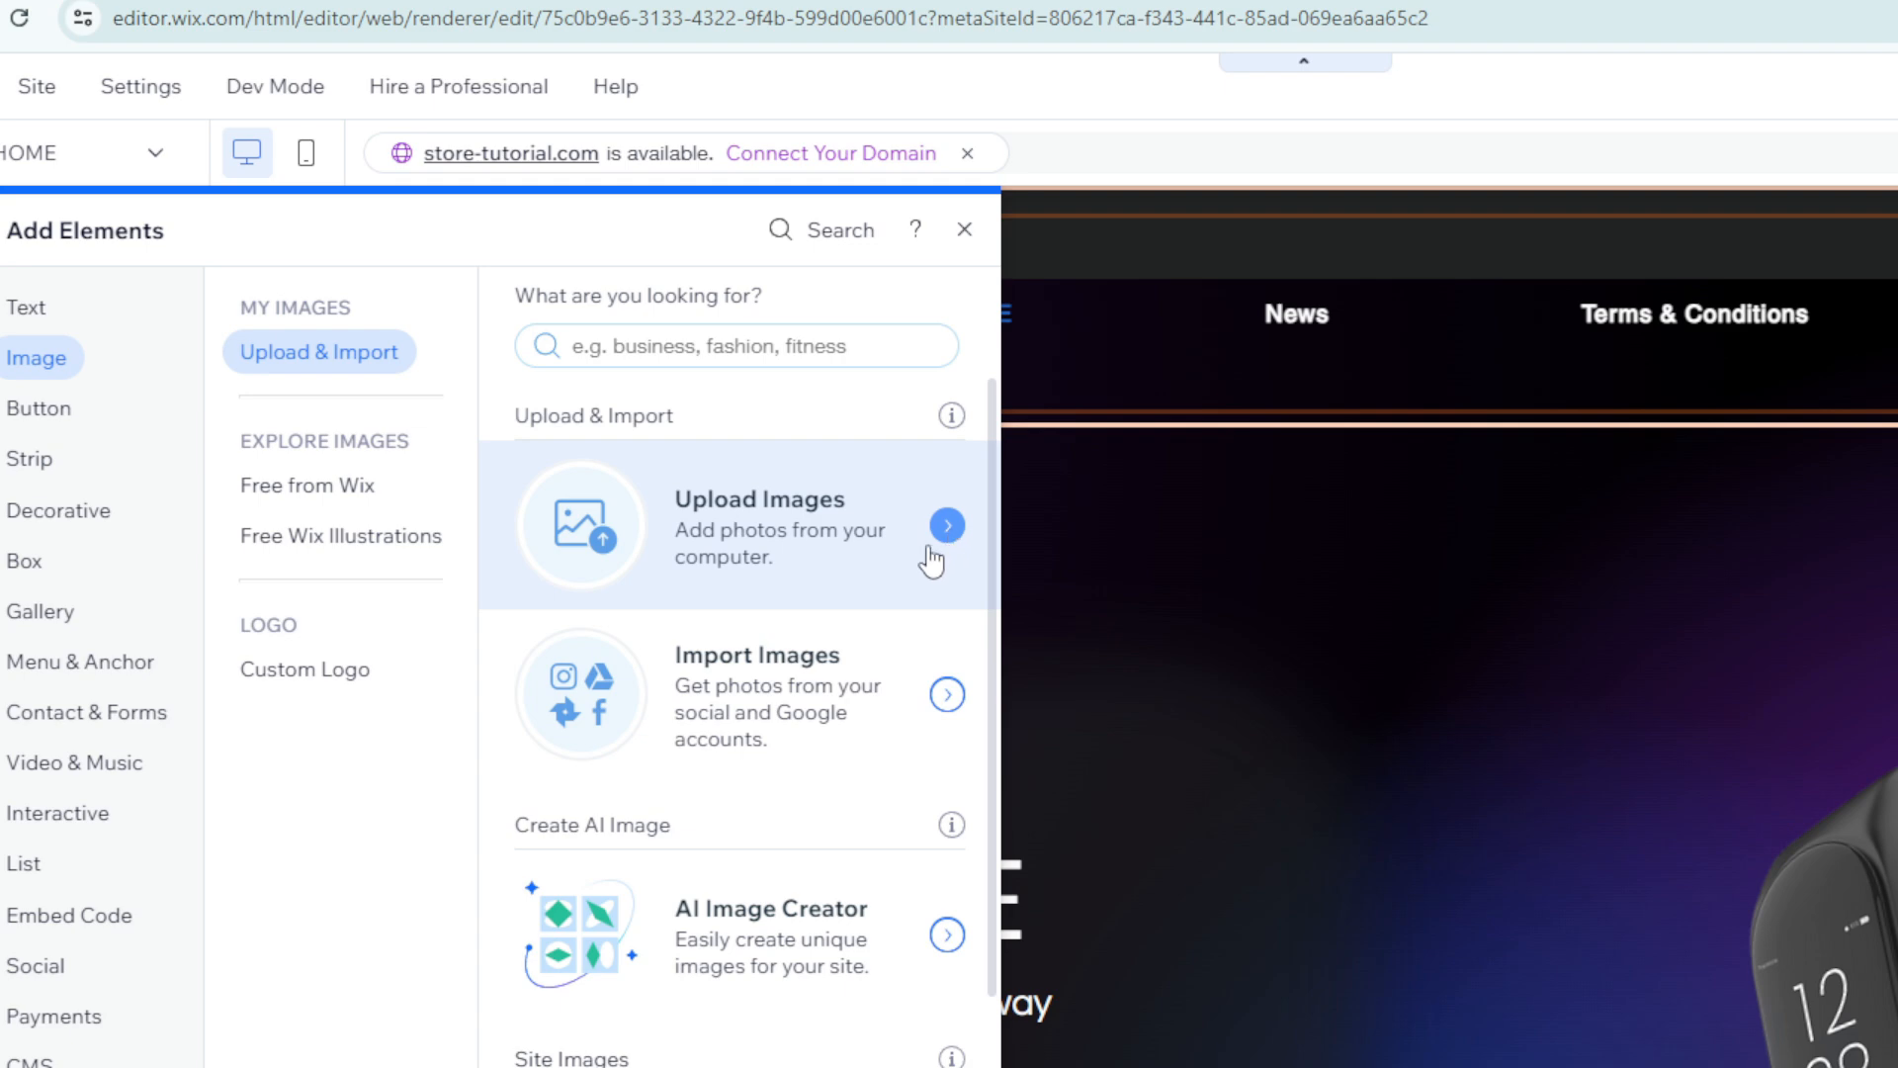
{"action": "left_click", "coordinate": [947, 527]}
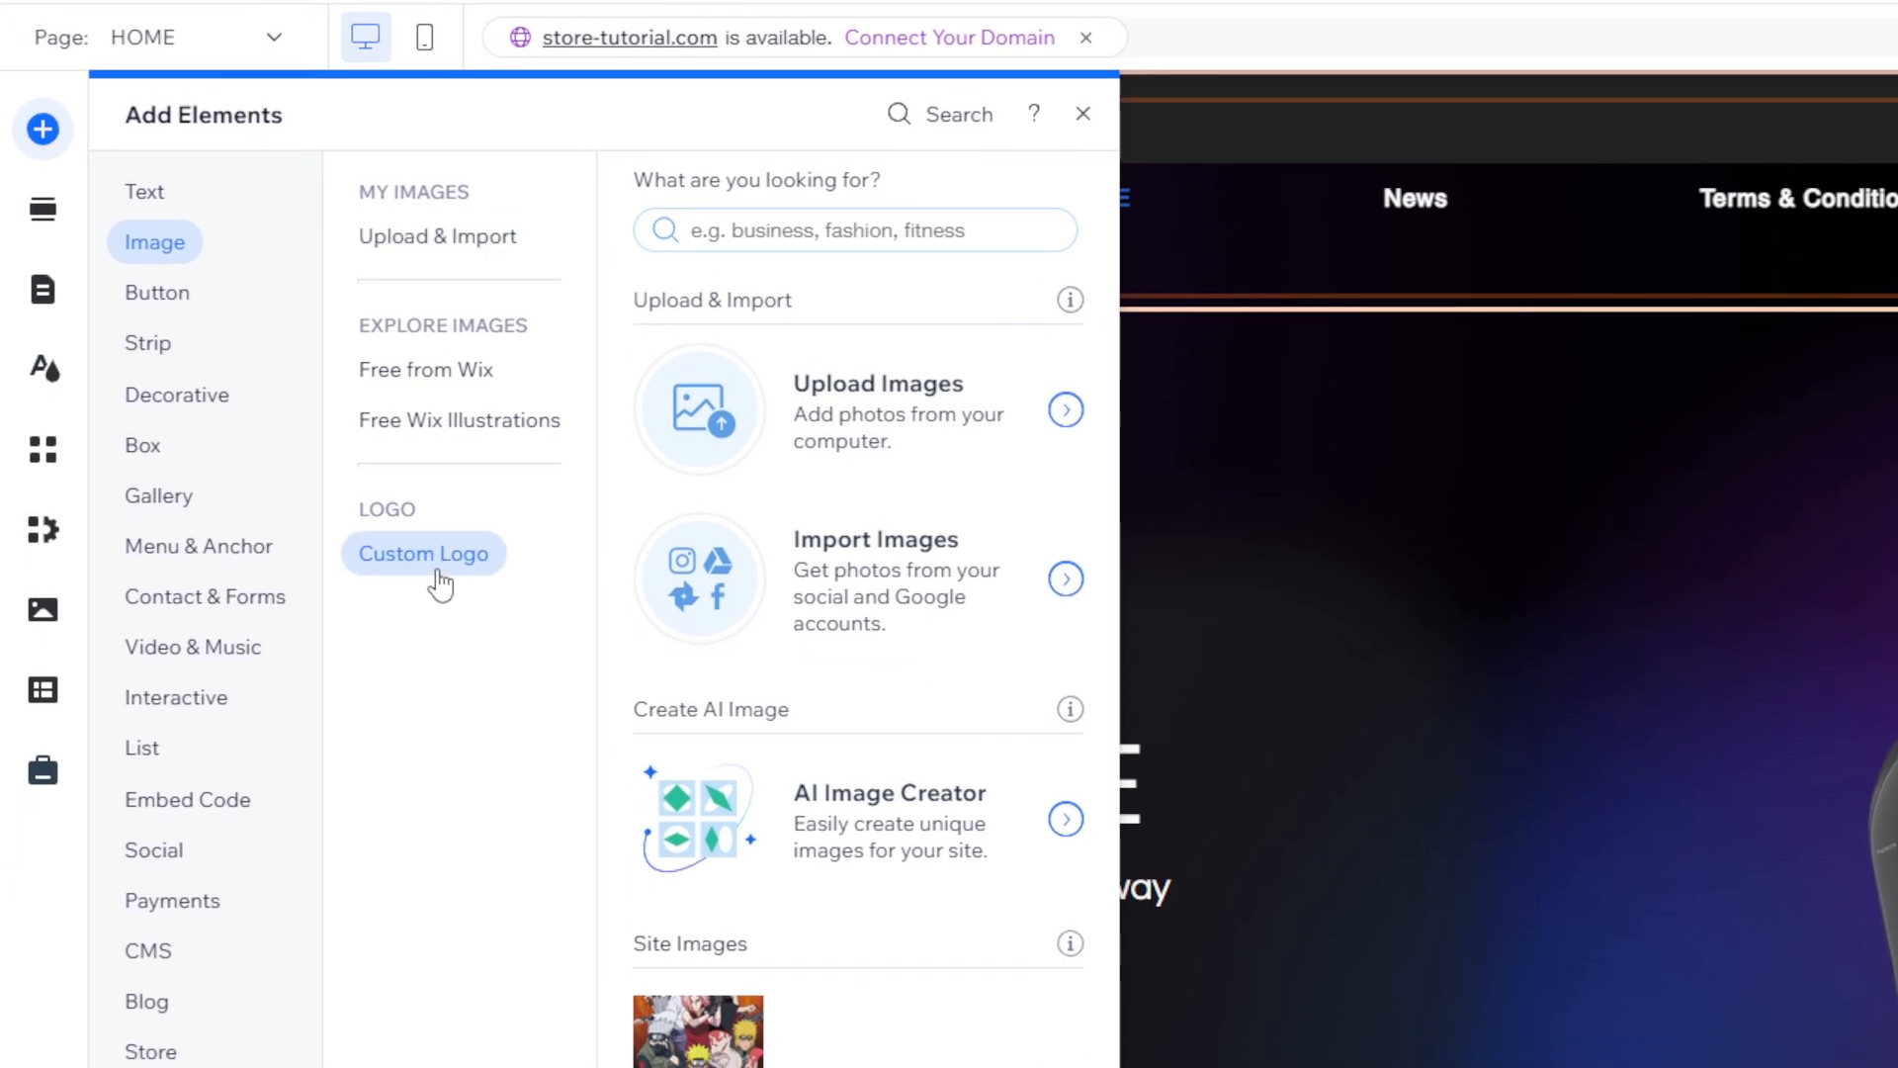
{"action": "left_click", "coordinate": [437, 652]}
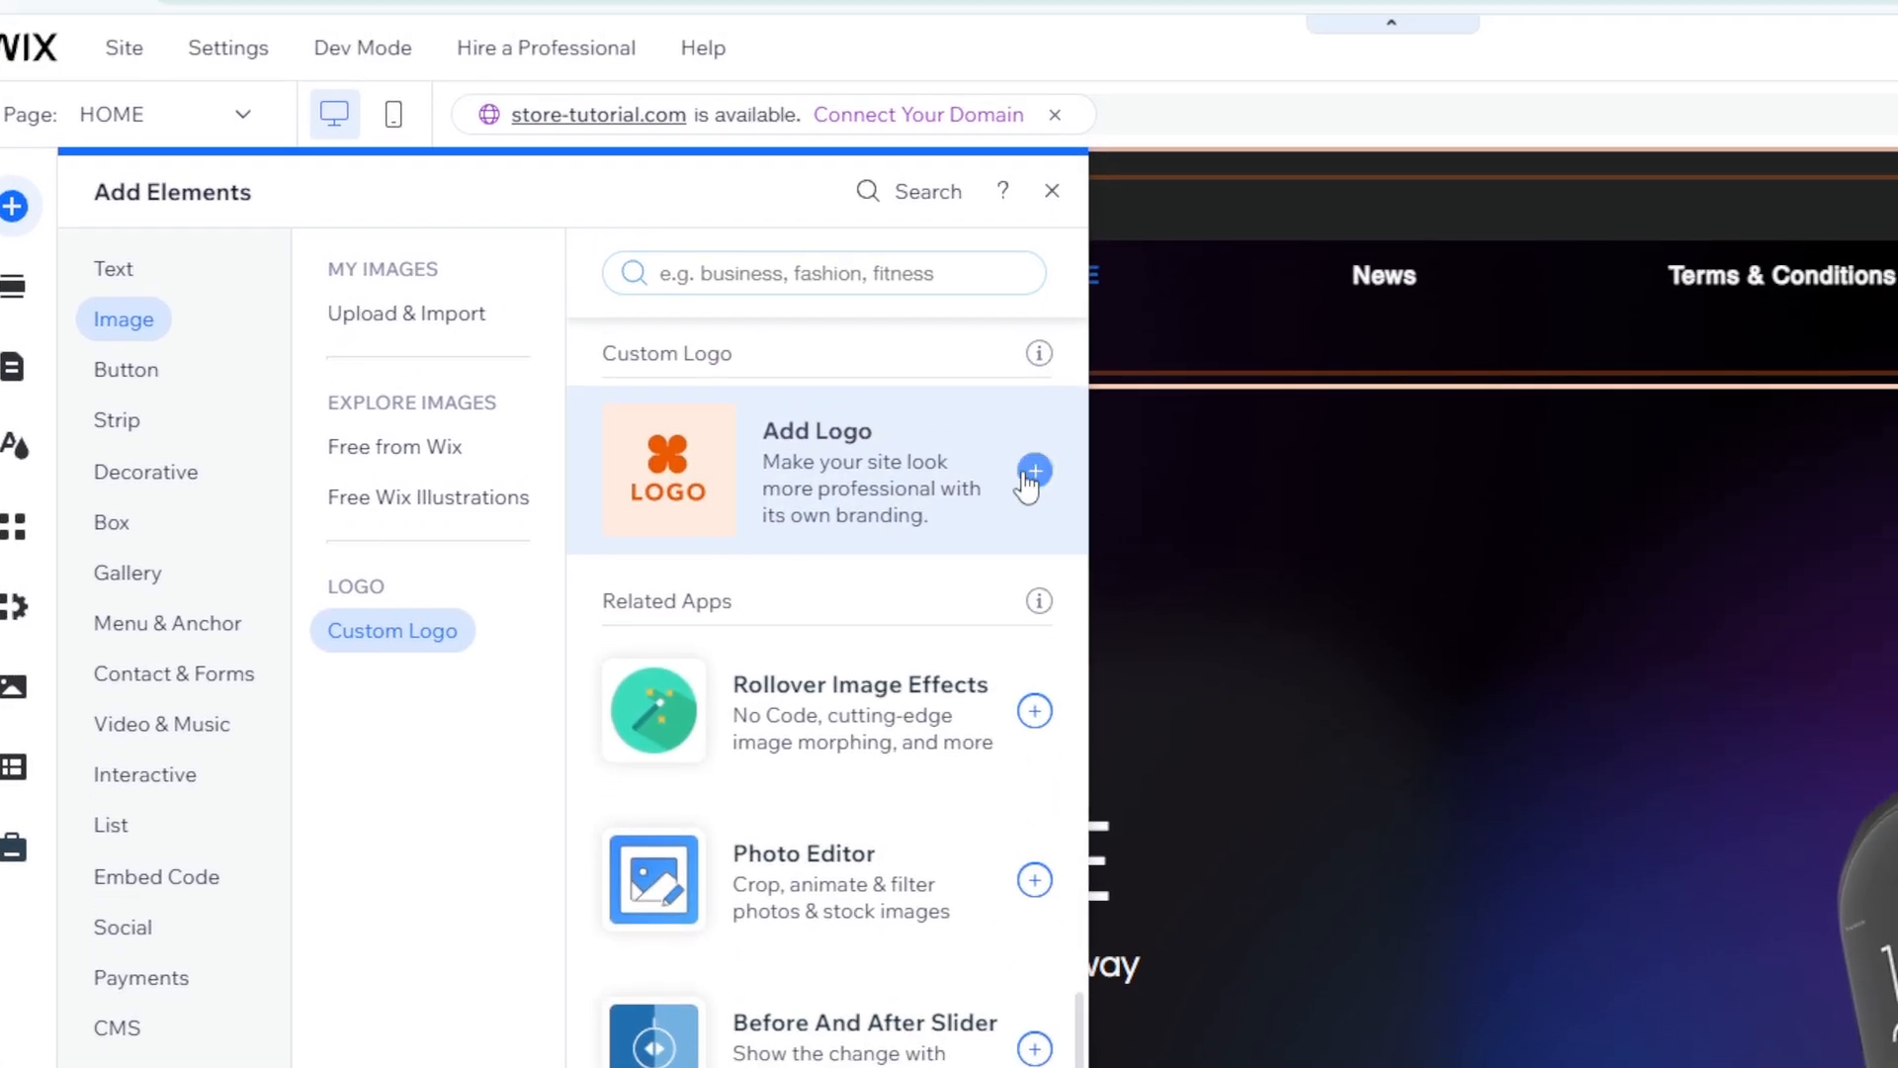
{"action": "left_click", "coordinate": [963, 532]}
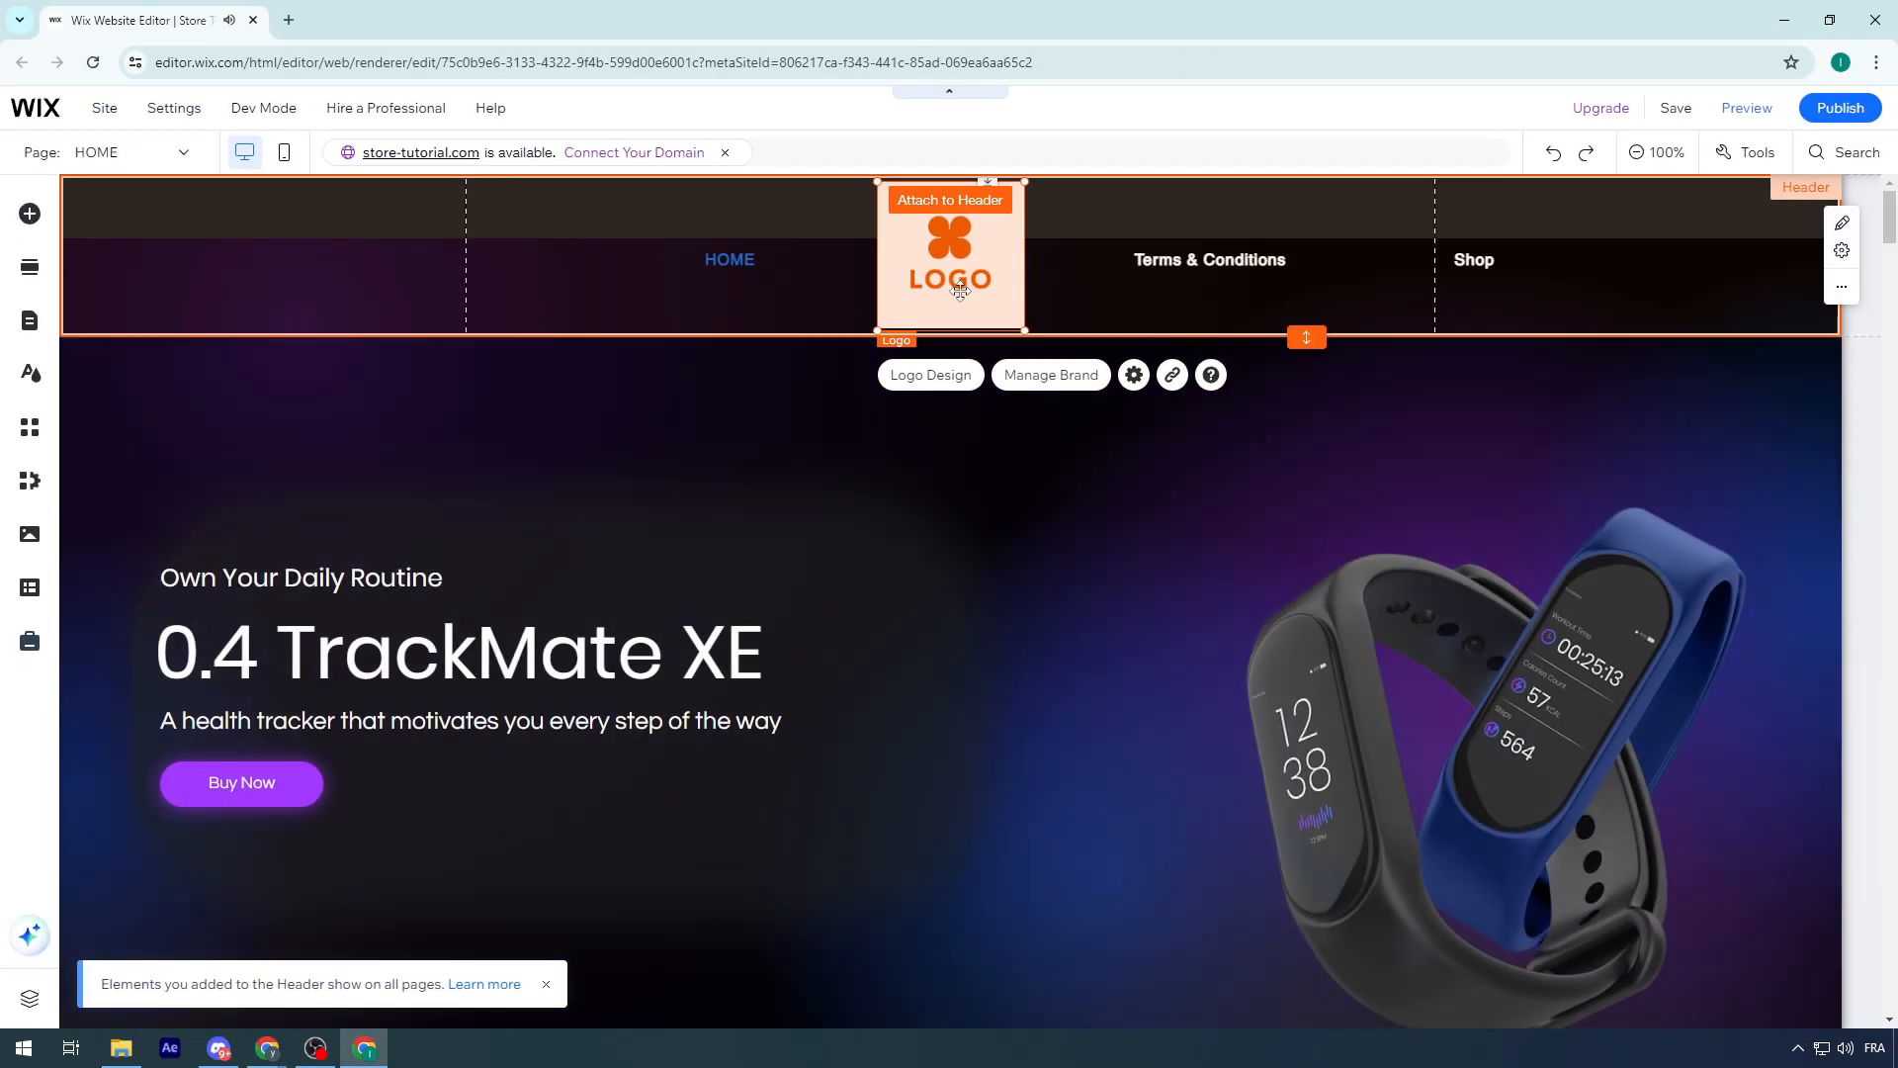
Move the new logo into the header's first column beside the menu and shrink it to fit within the column
{"action": "left_click_drag", "start_coordinate": [960, 288], "coordinate": [189, 288]}
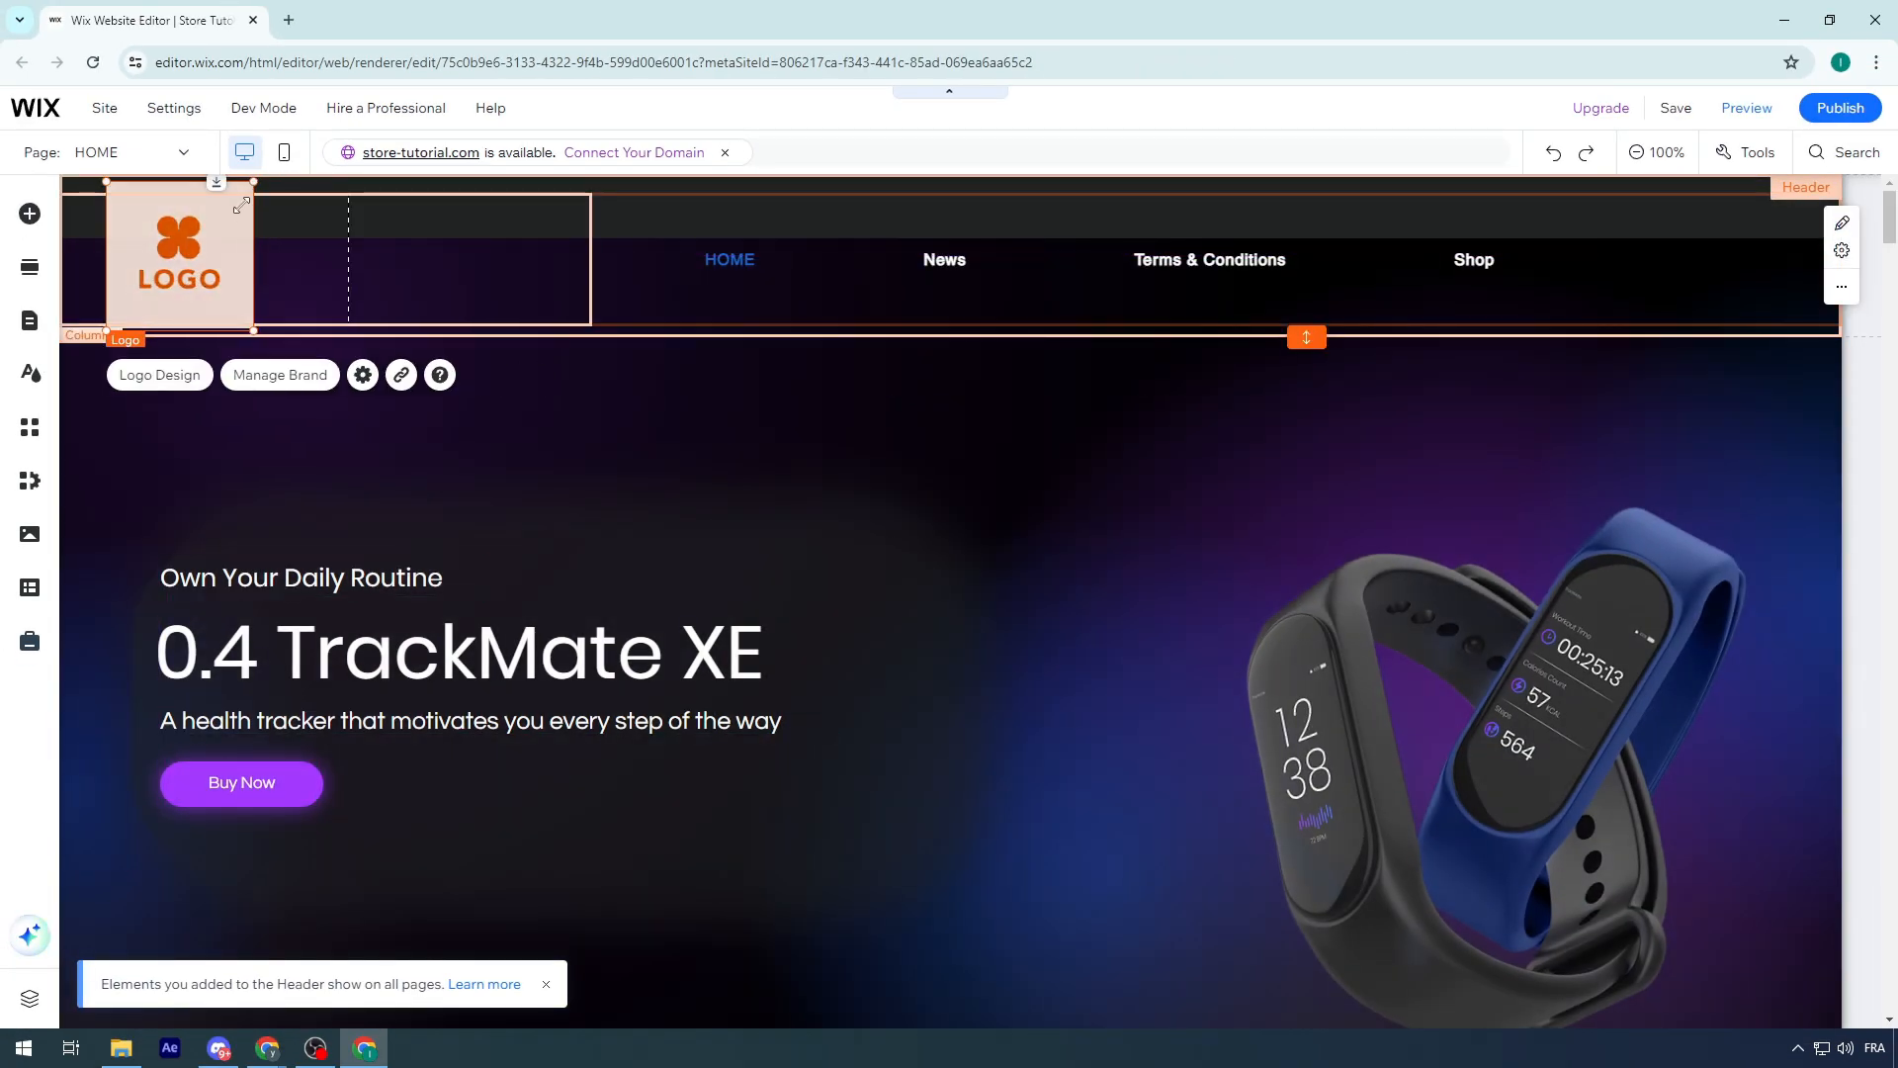
{"action": "left_click_drag", "start_coordinate": [256, 197], "coordinate": [170, 248]}
{"action": "left_click", "coordinate": [819, 303]}
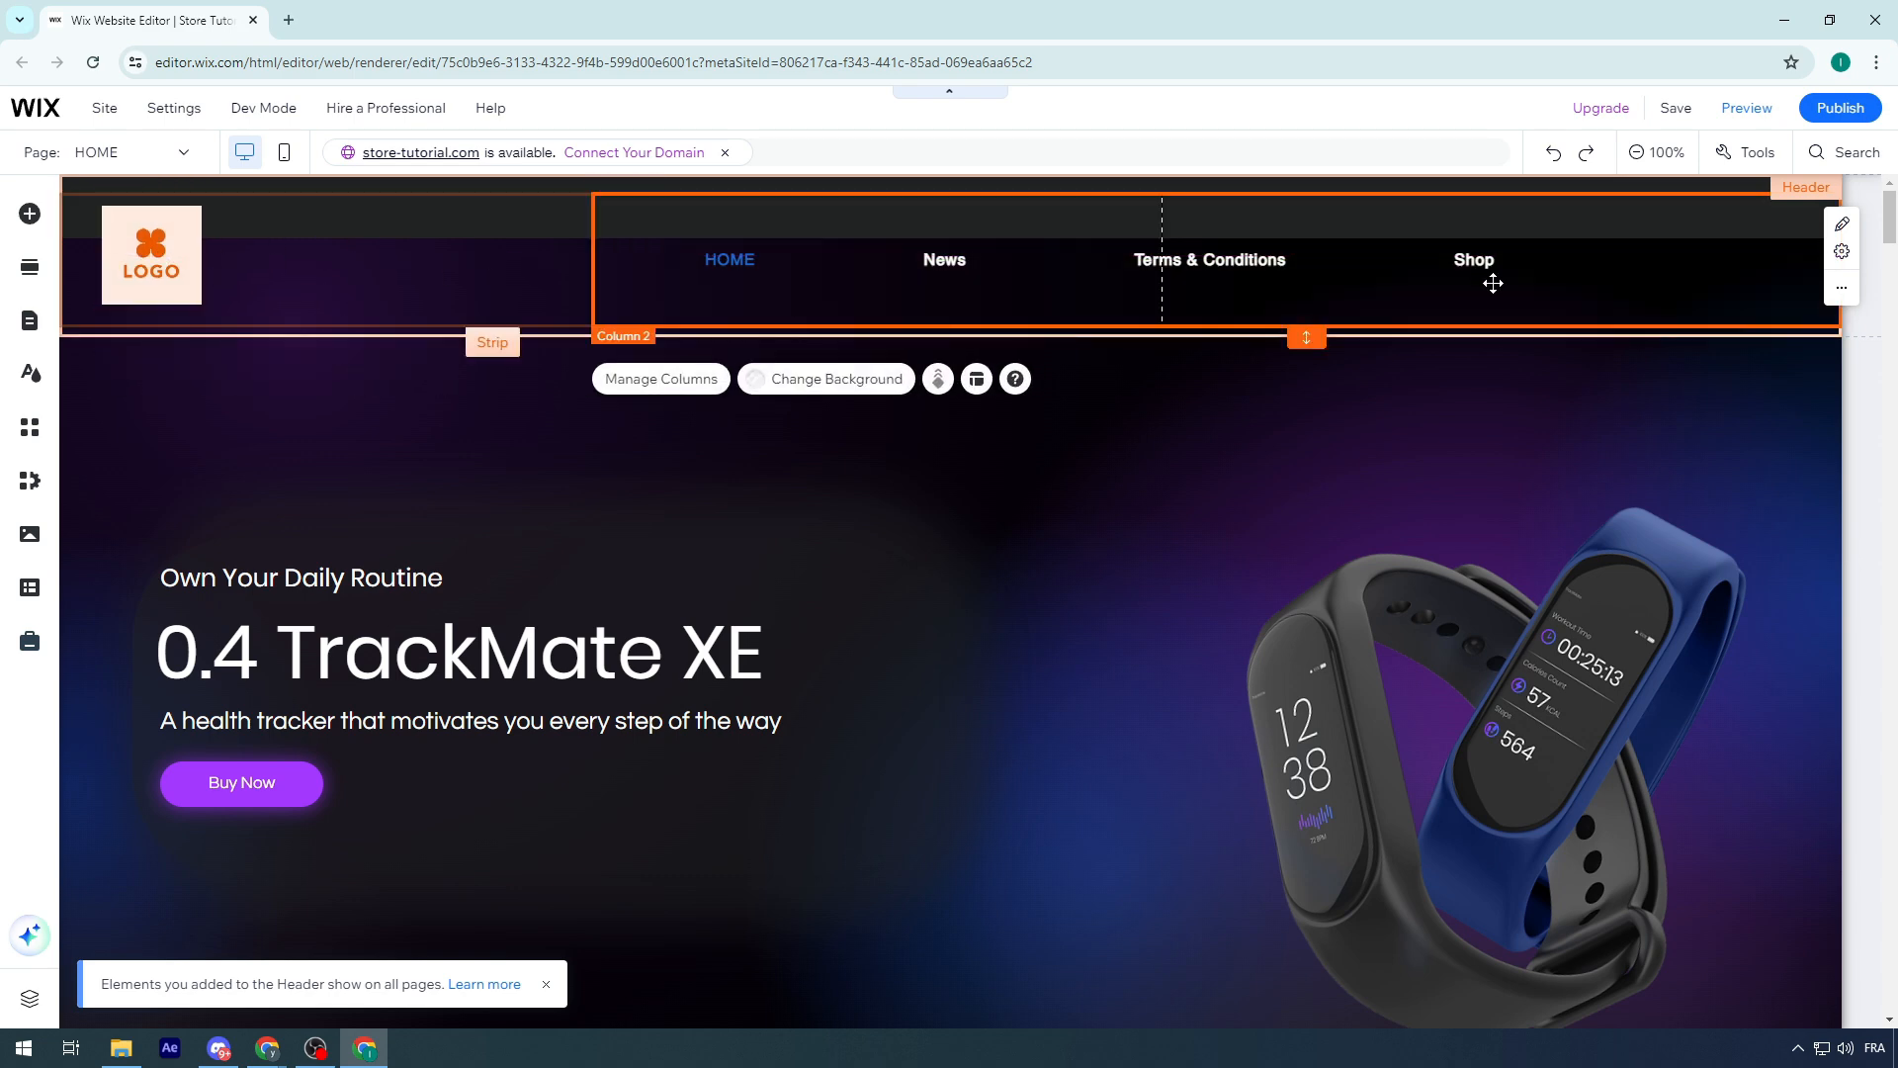
{"action": "left_click", "coordinate": [995, 448]}
{"action": "left_click", "coordinate": [726, 294]}
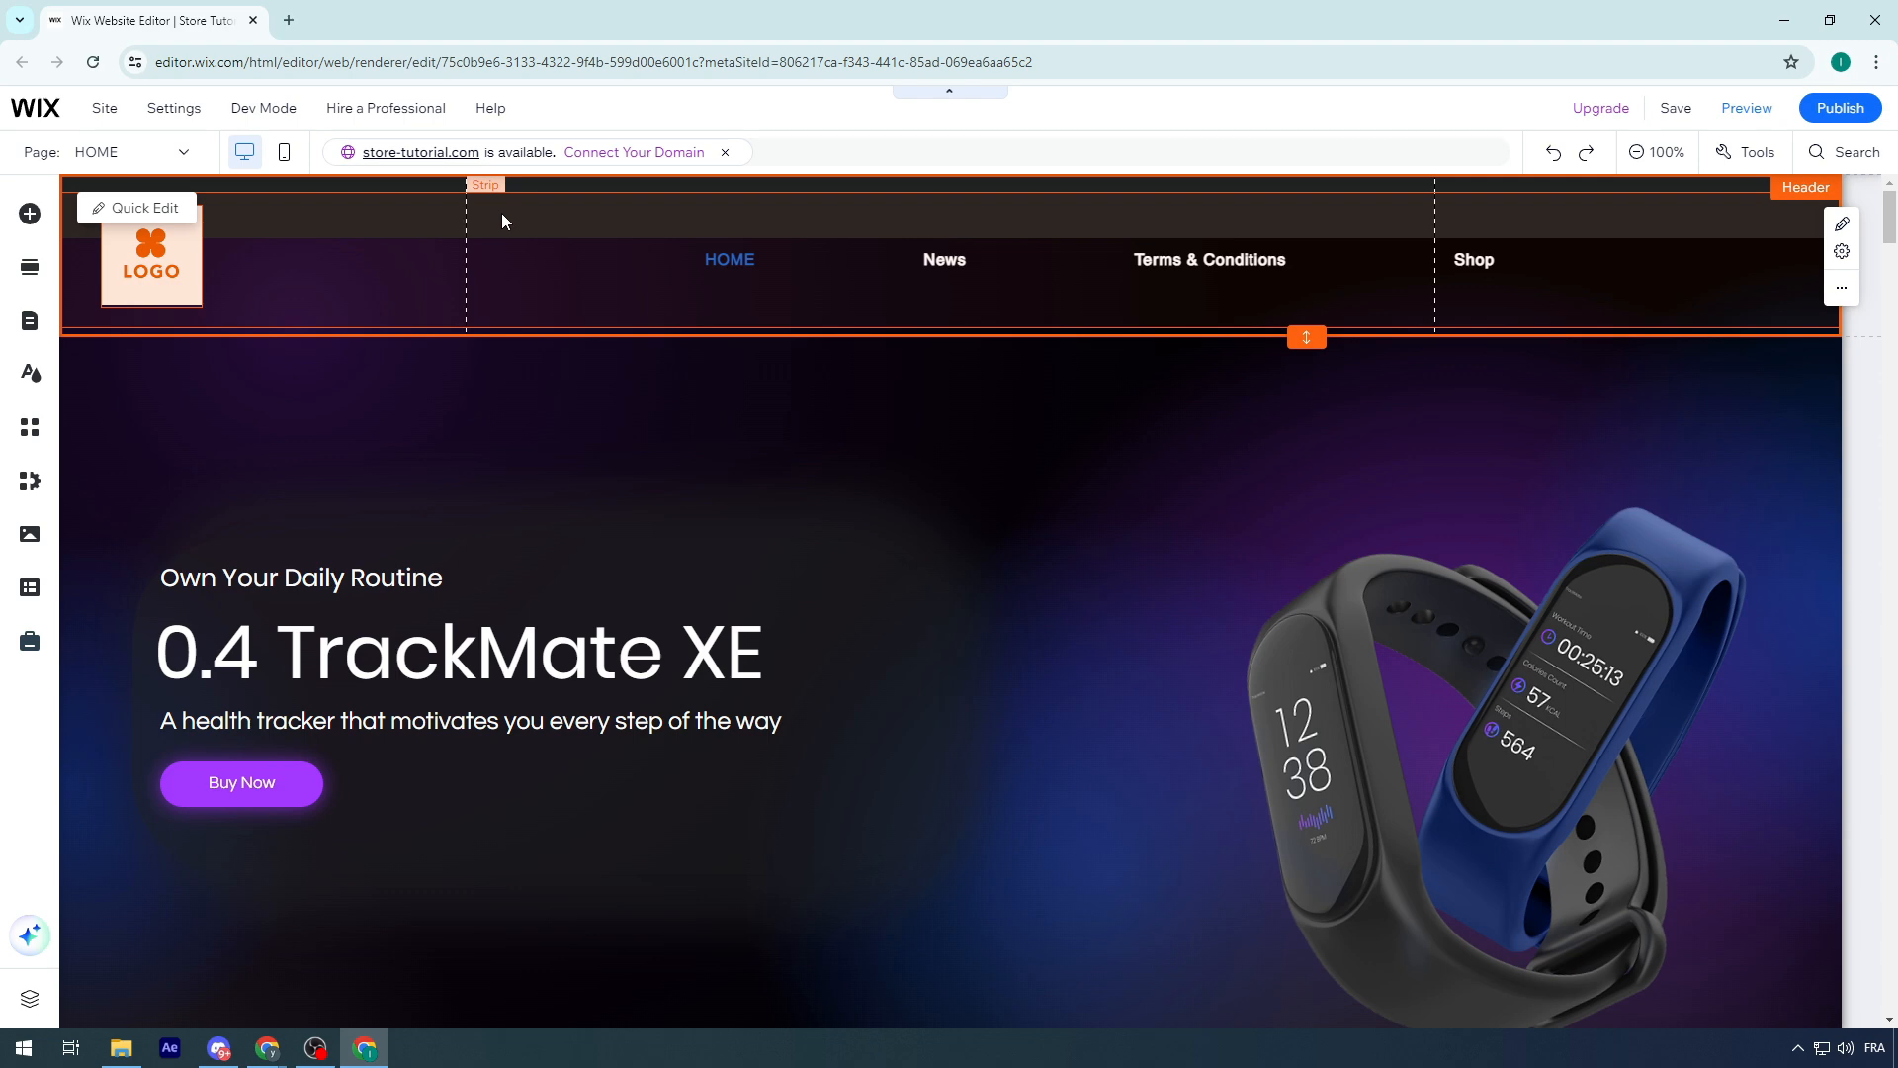
Add a third column to the header strip and select the second column
{"action": "left_click", "coordinate": [491, 335]}
{"action": "left_click", "coordinate": [518, 378]}
{"action": "left_click", "coordinate": [341, 579]}
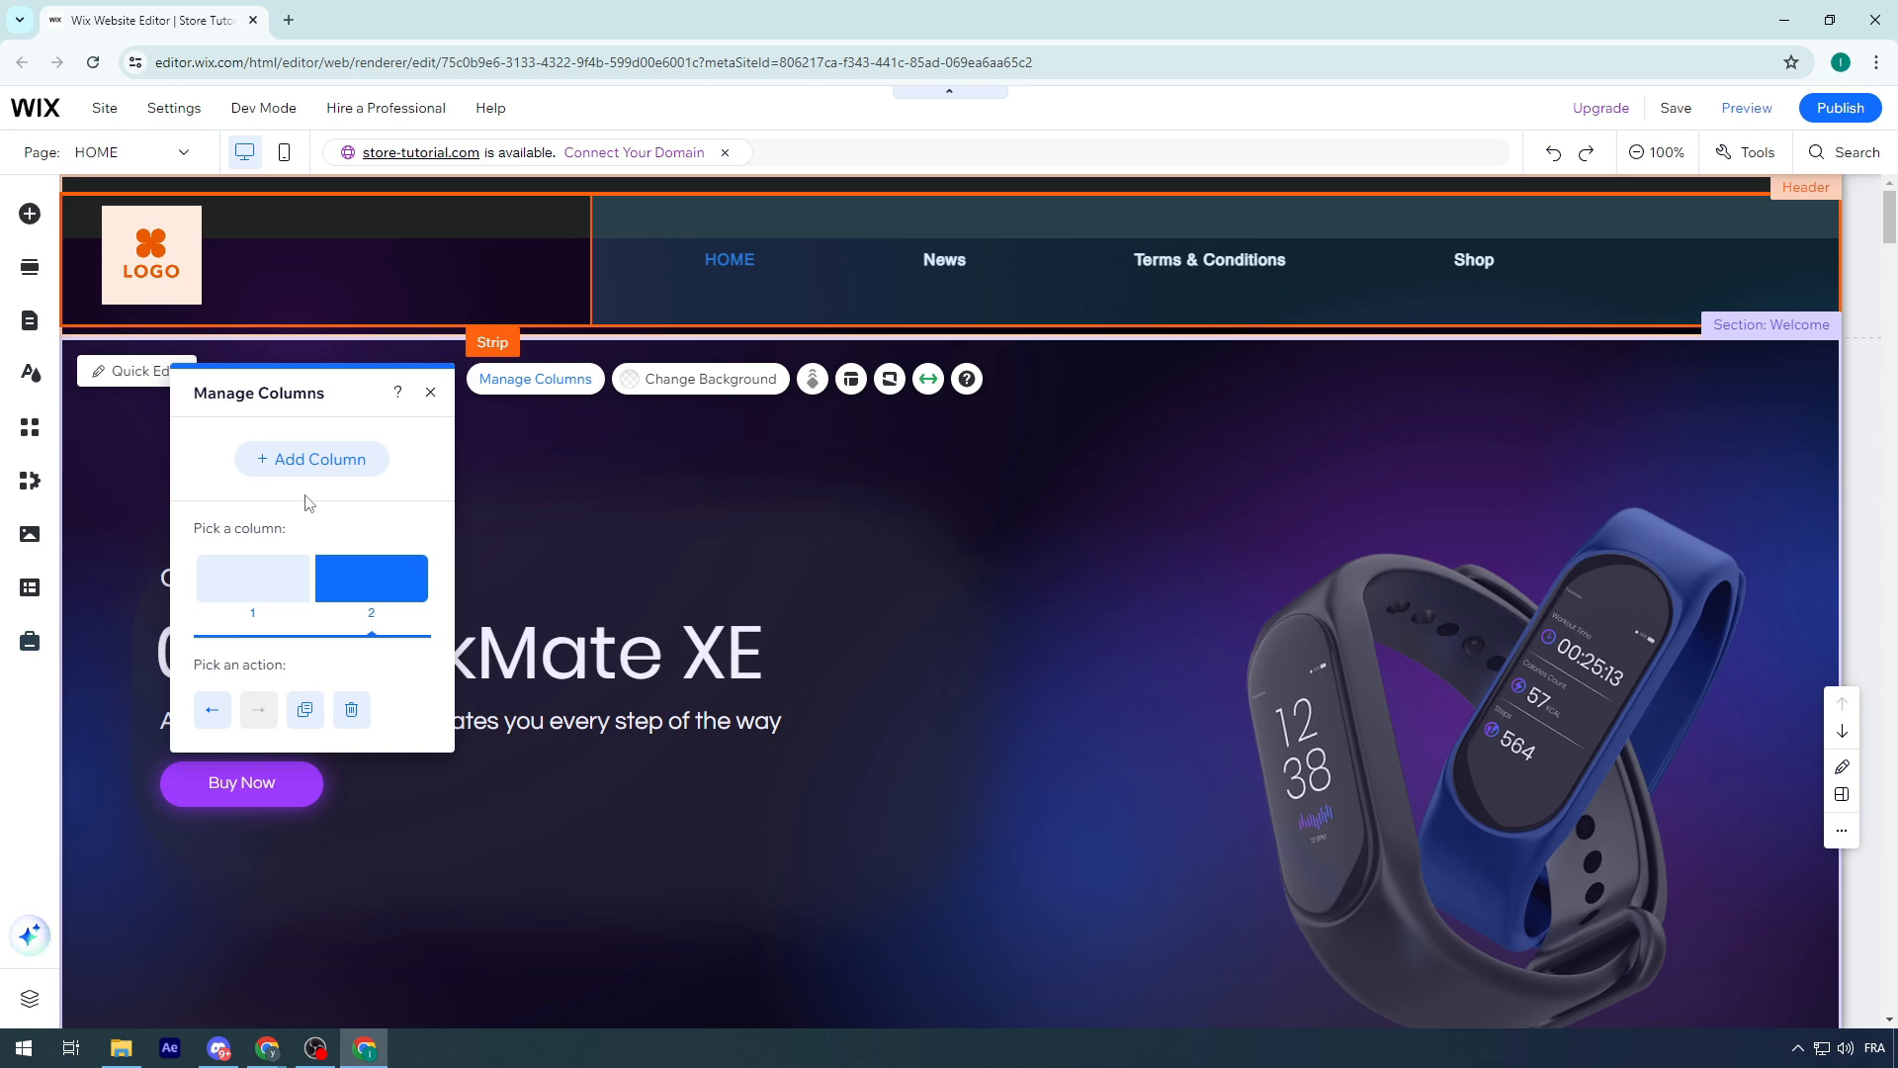
{"action": "left_click", "coordinate": [285, 458]}
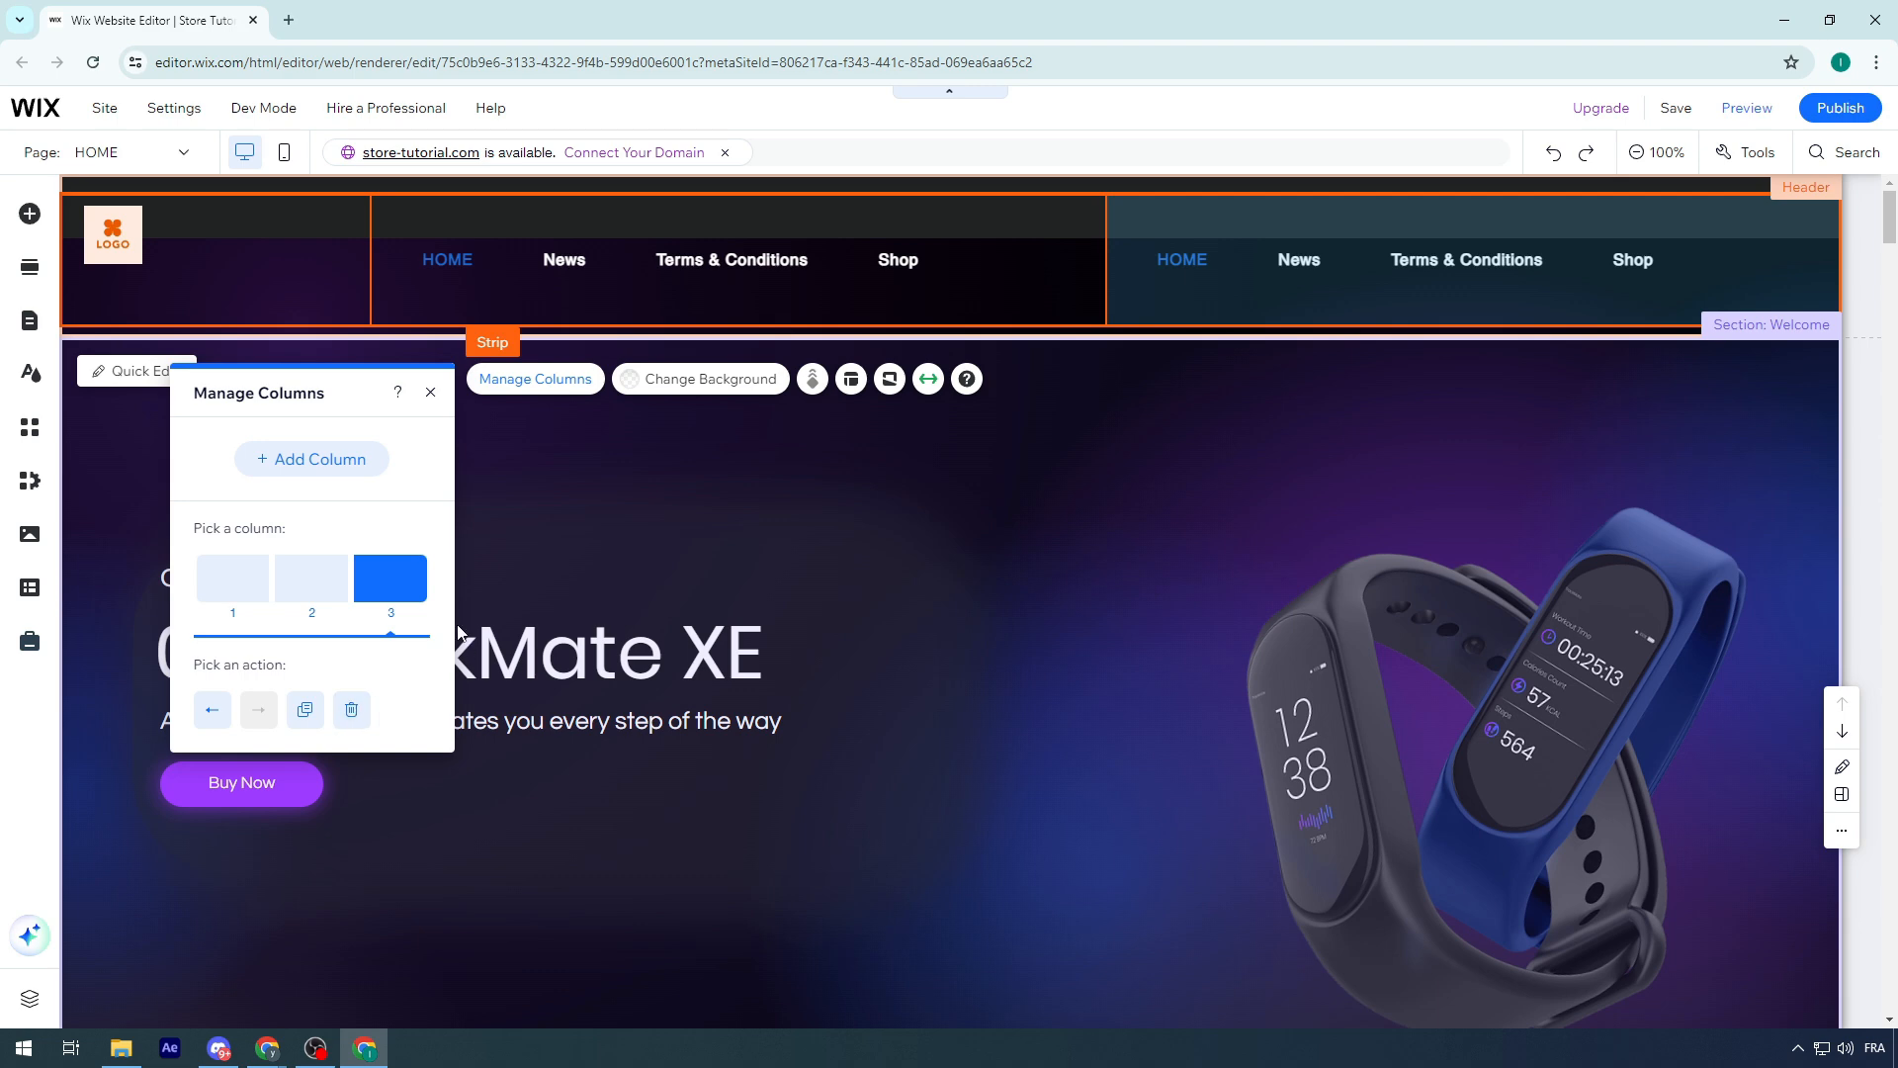
{"action": "left_click", "coordinate": [311, 578]}
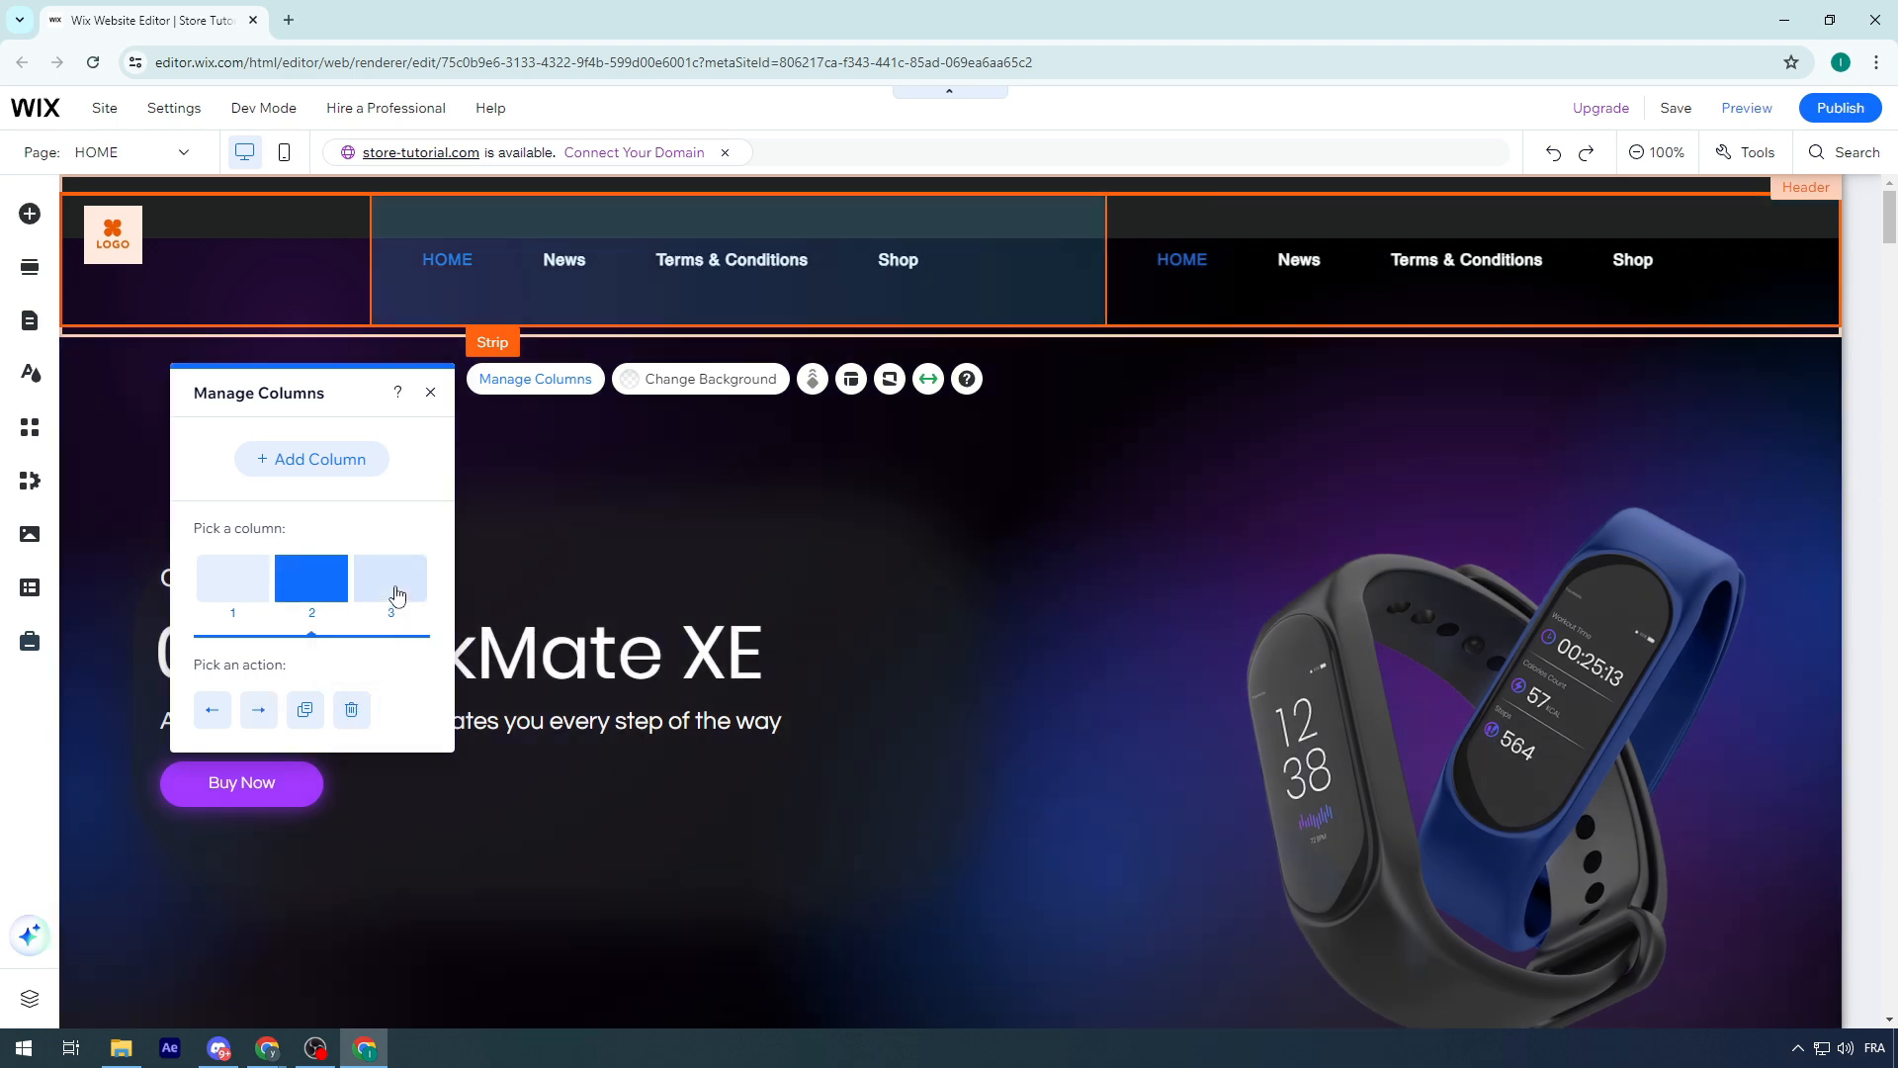
Move the duplicated navigation menu from the third header column into the second column
{"action": "left_click_drag", "start_coordinate": [1463, 262], "coordinate": [835, 280]}
{"action": "left_click", "coordinate": [1263, 287]}
{"action": "left_click", "coordinate": [1004, 312]}
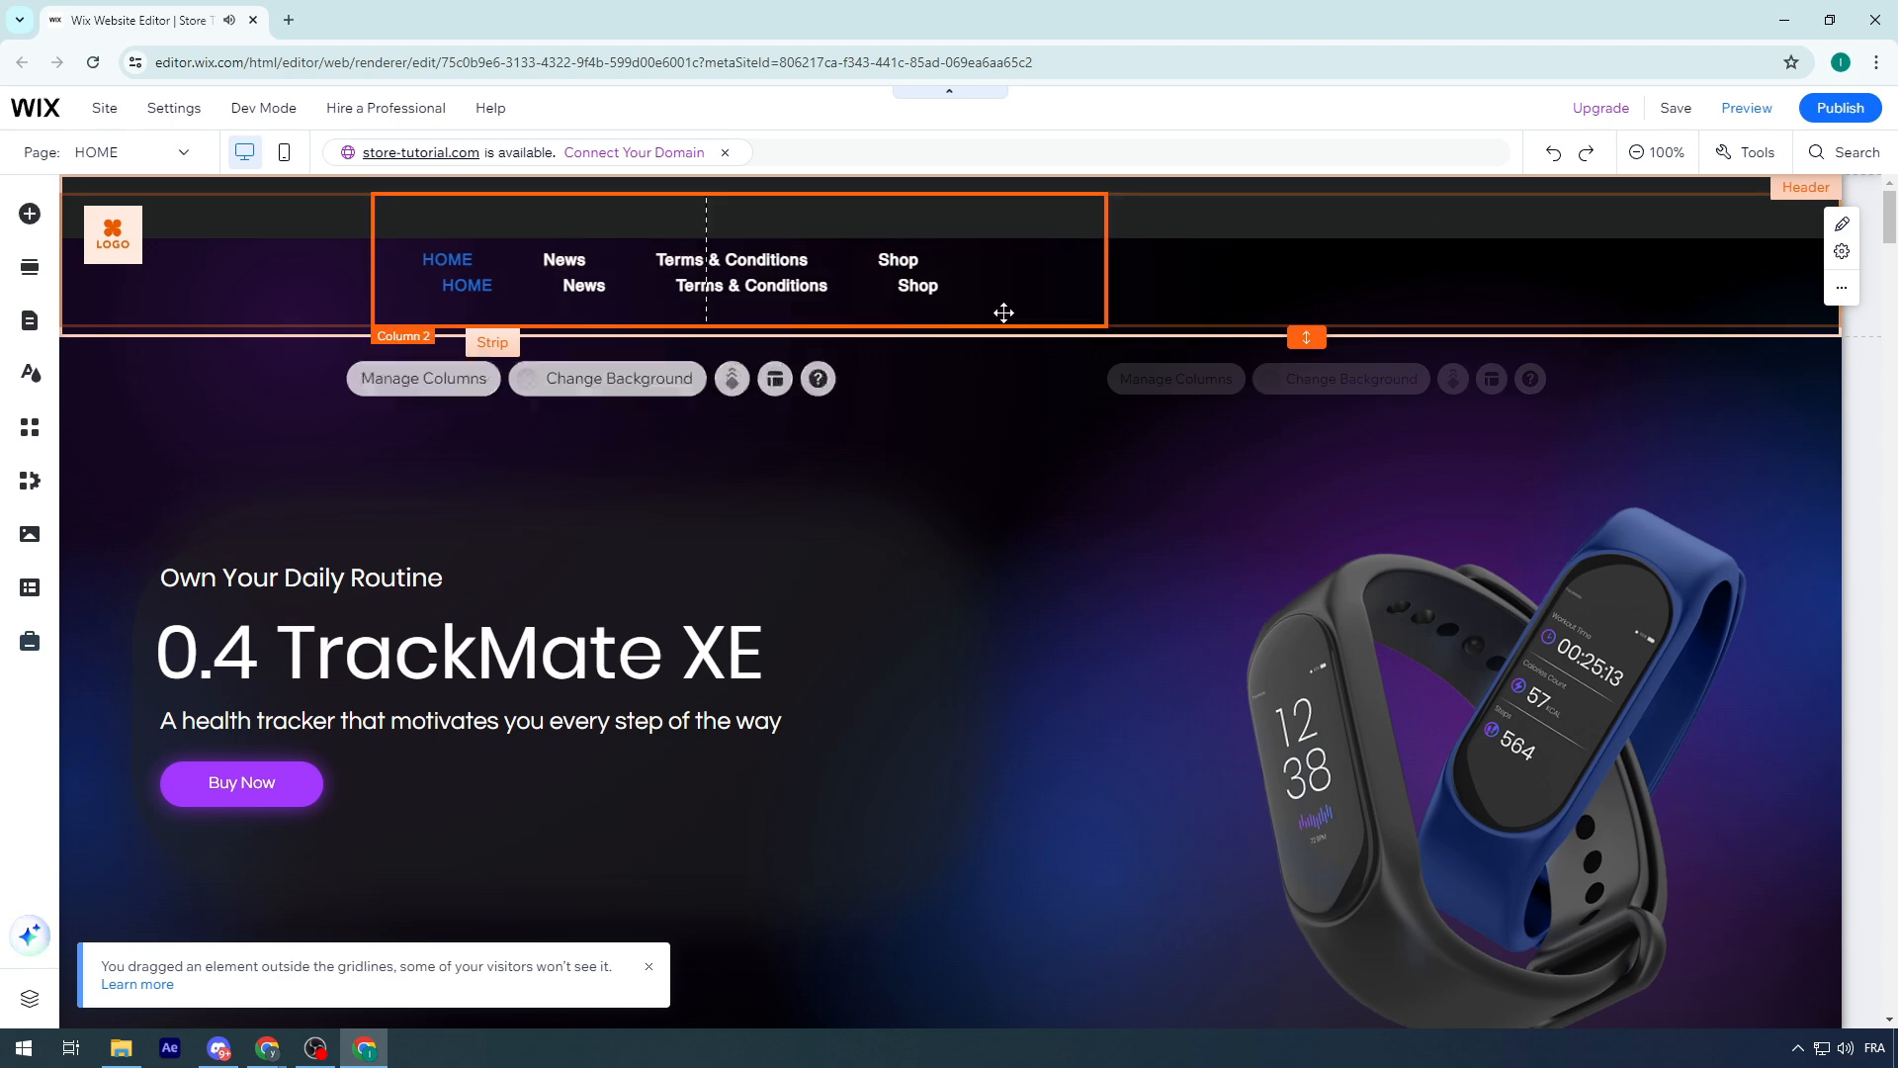
Delete the third column of the header strip and the duplicate navigation menu
{"action": "double_click", "coordinate": [1536, 303]}
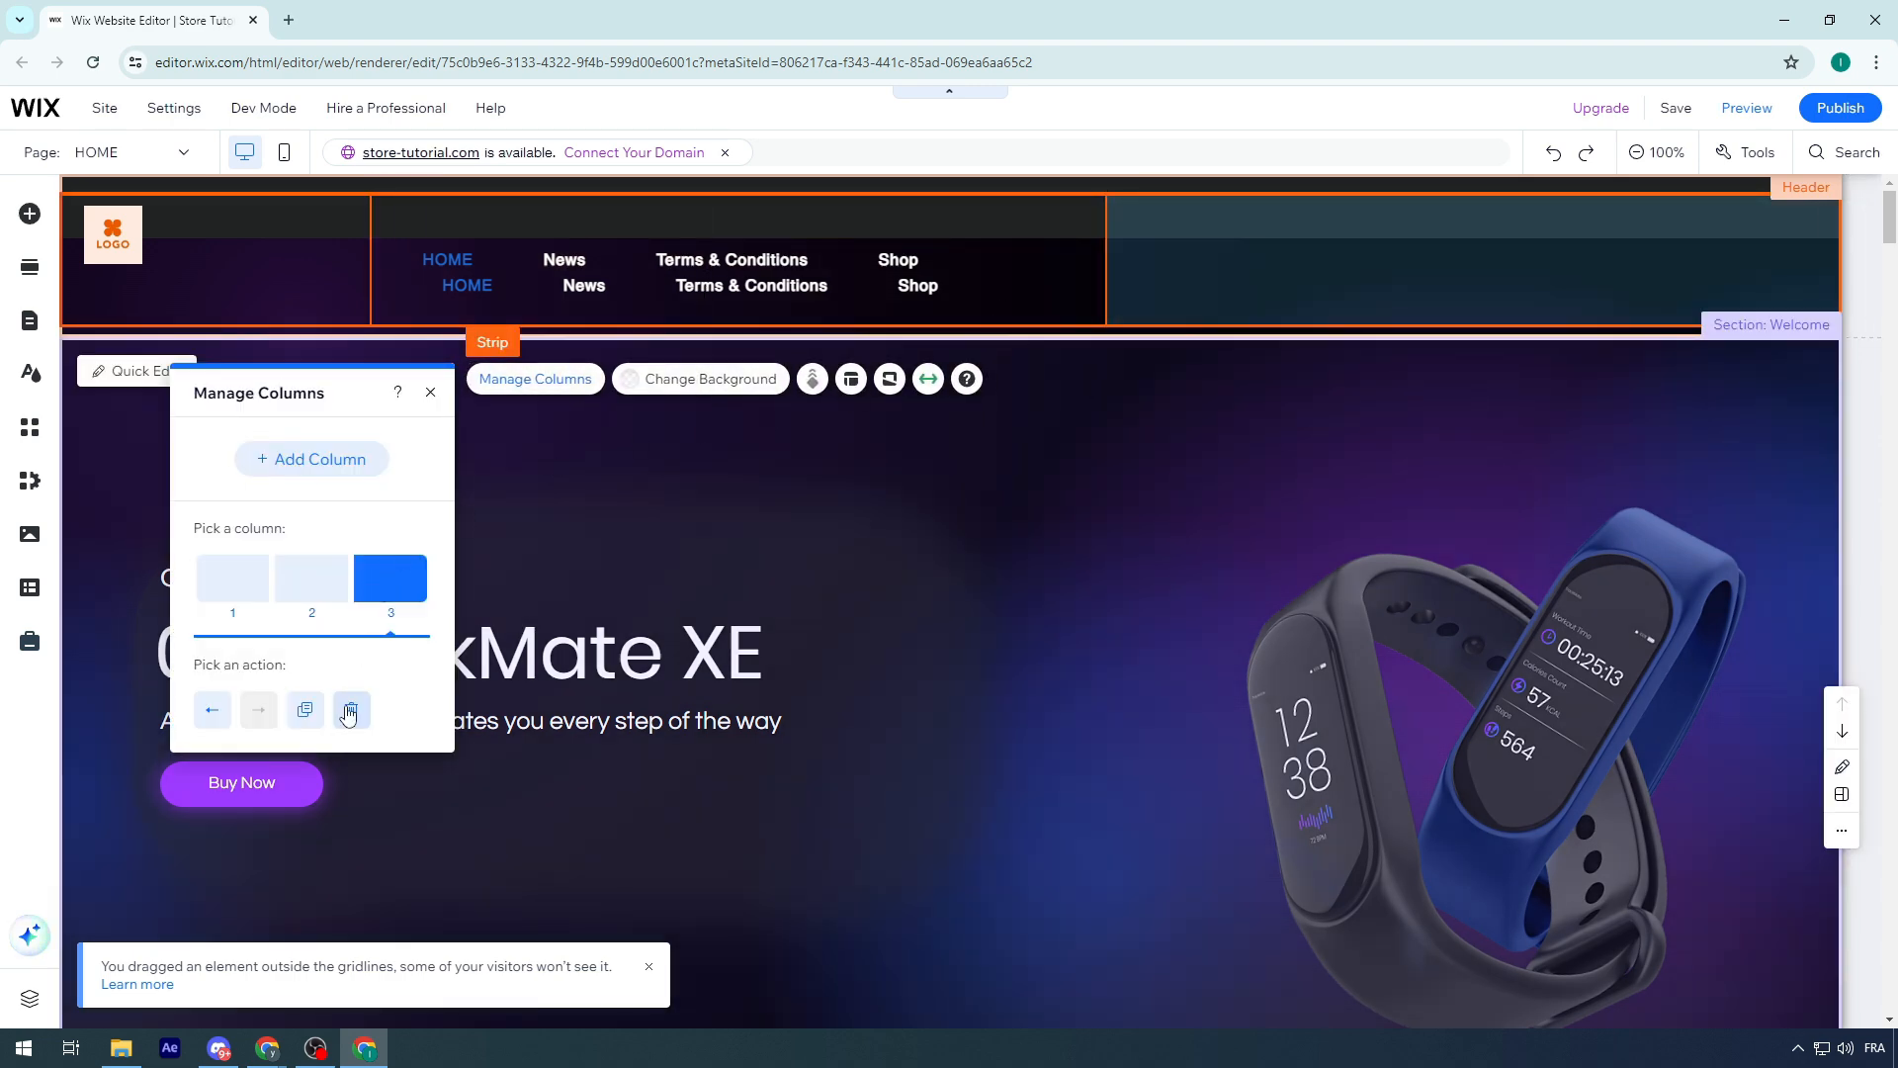
{"action": "left_click", "coordinate": [348, 711]}
{"action": "left_click", "coordinate": [732, 314]}
{"action": "left_click", "coordinate": [796, 297]}
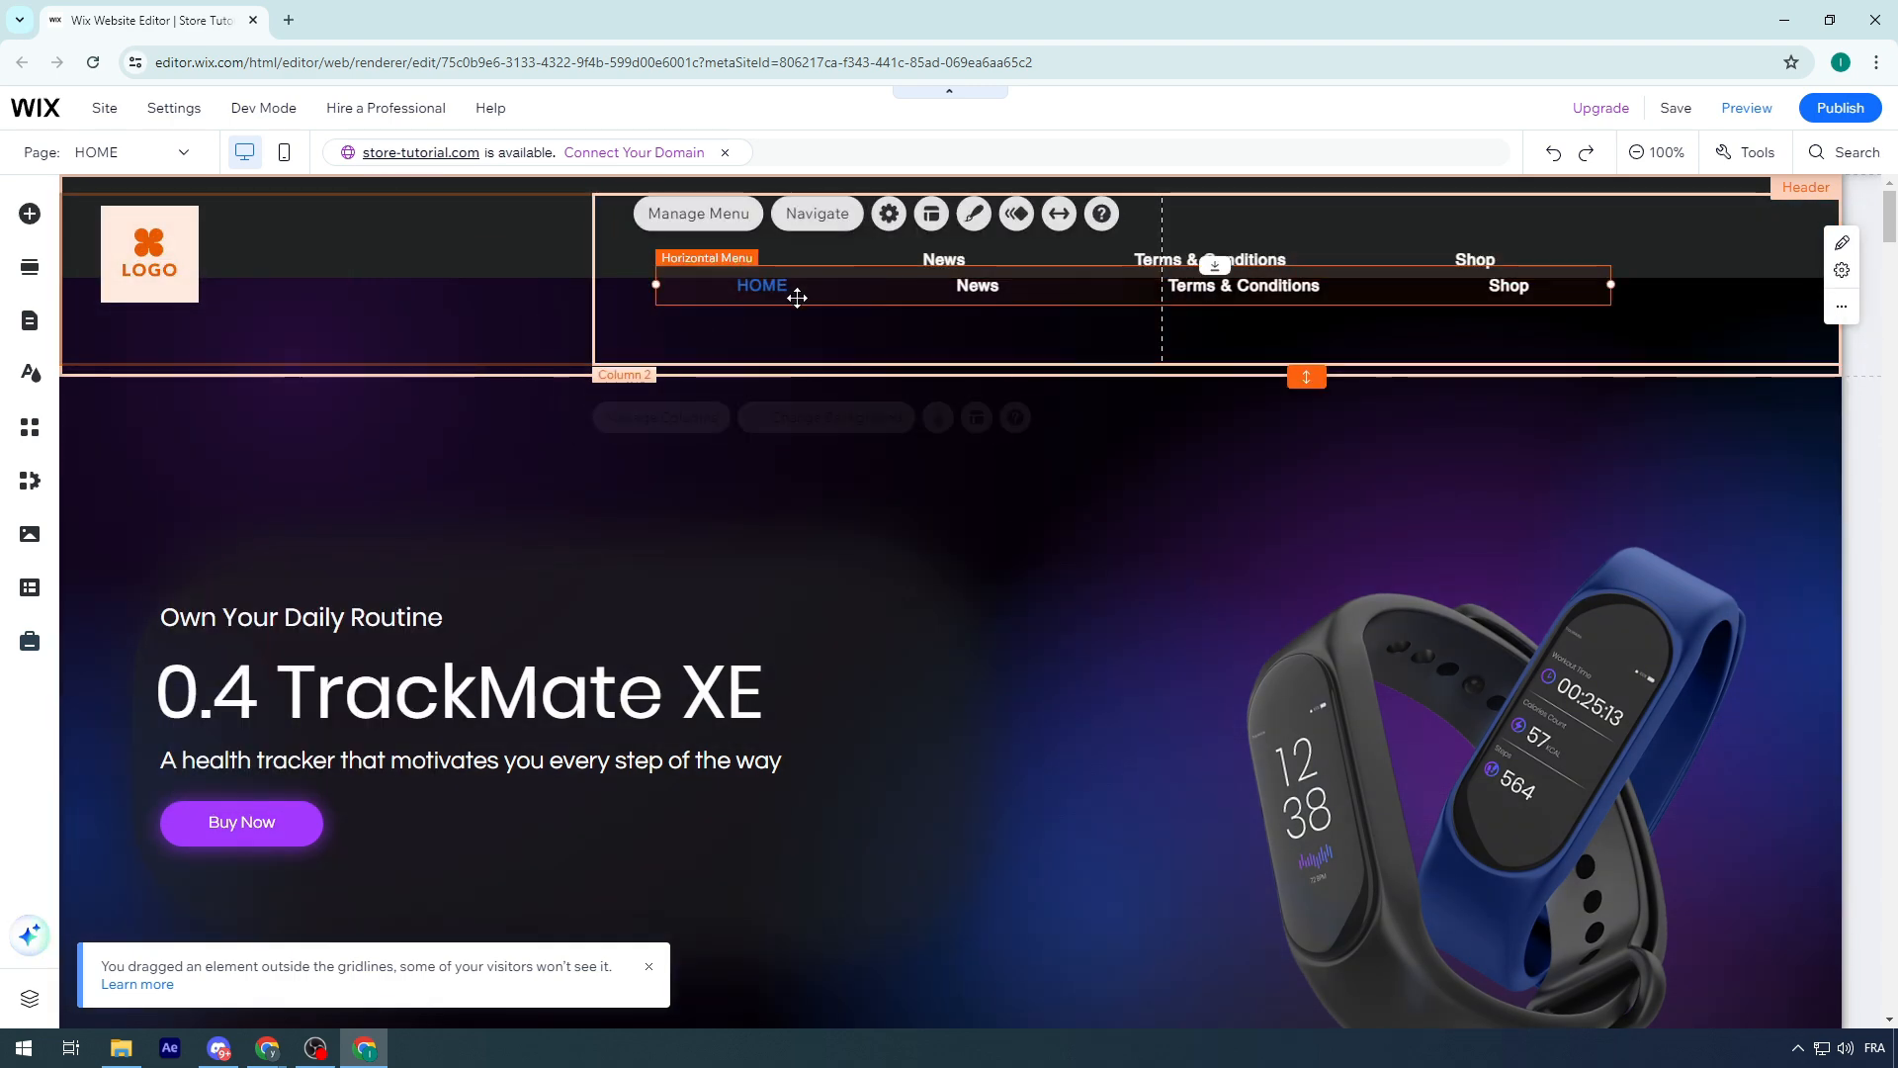
{"action": "key", "text": "Delete"}
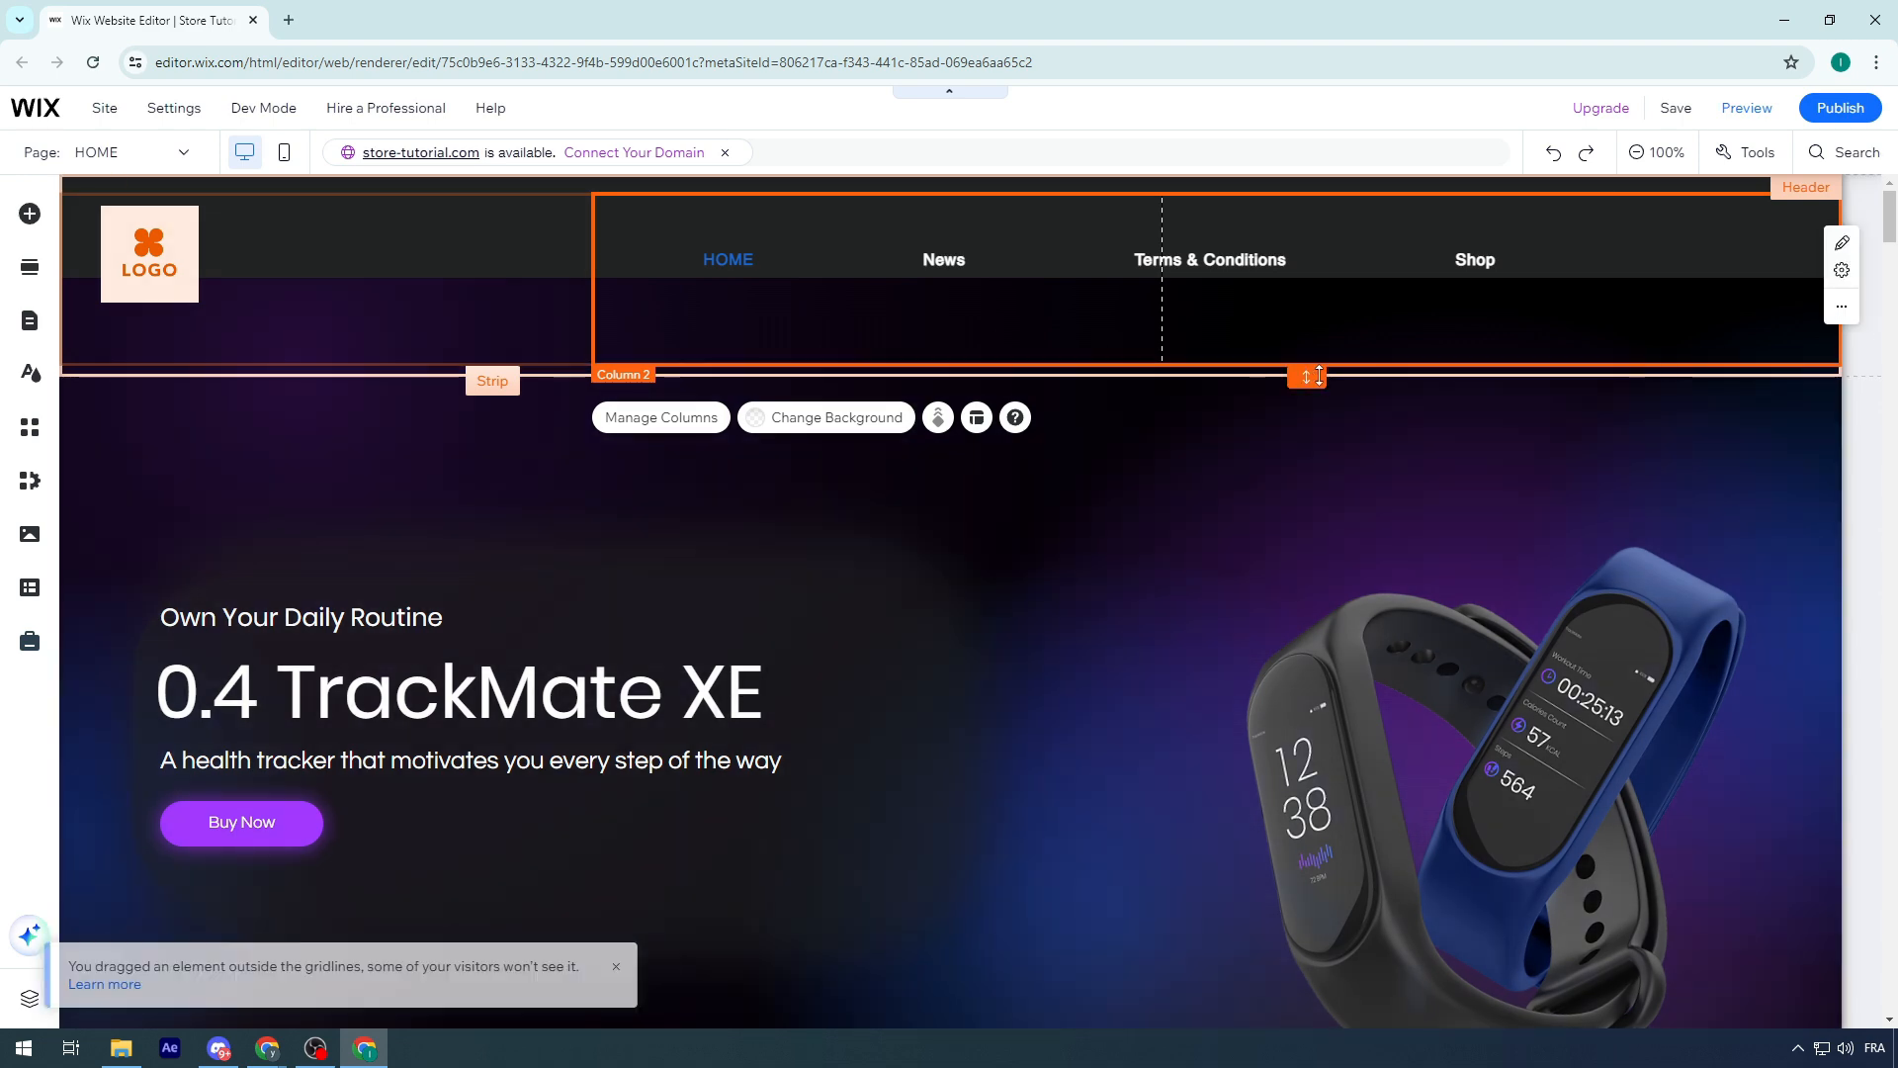
Reduce the header's height slightly and reposition the logo lower inside its column
{"action": "left_click_drag", "start_coordinate": [1306, 377], "coordinate": [1301, 307]}
{"action": "mouse_move", "coordinate": [170, 259]}
{"action": "left_mouse_down"}
{"action": "mouse_move", "coordinate": [219, 265]}
{"action": "mouse_move", "coordinate": [178, 271]}
{"action": "left_mouse_up"}
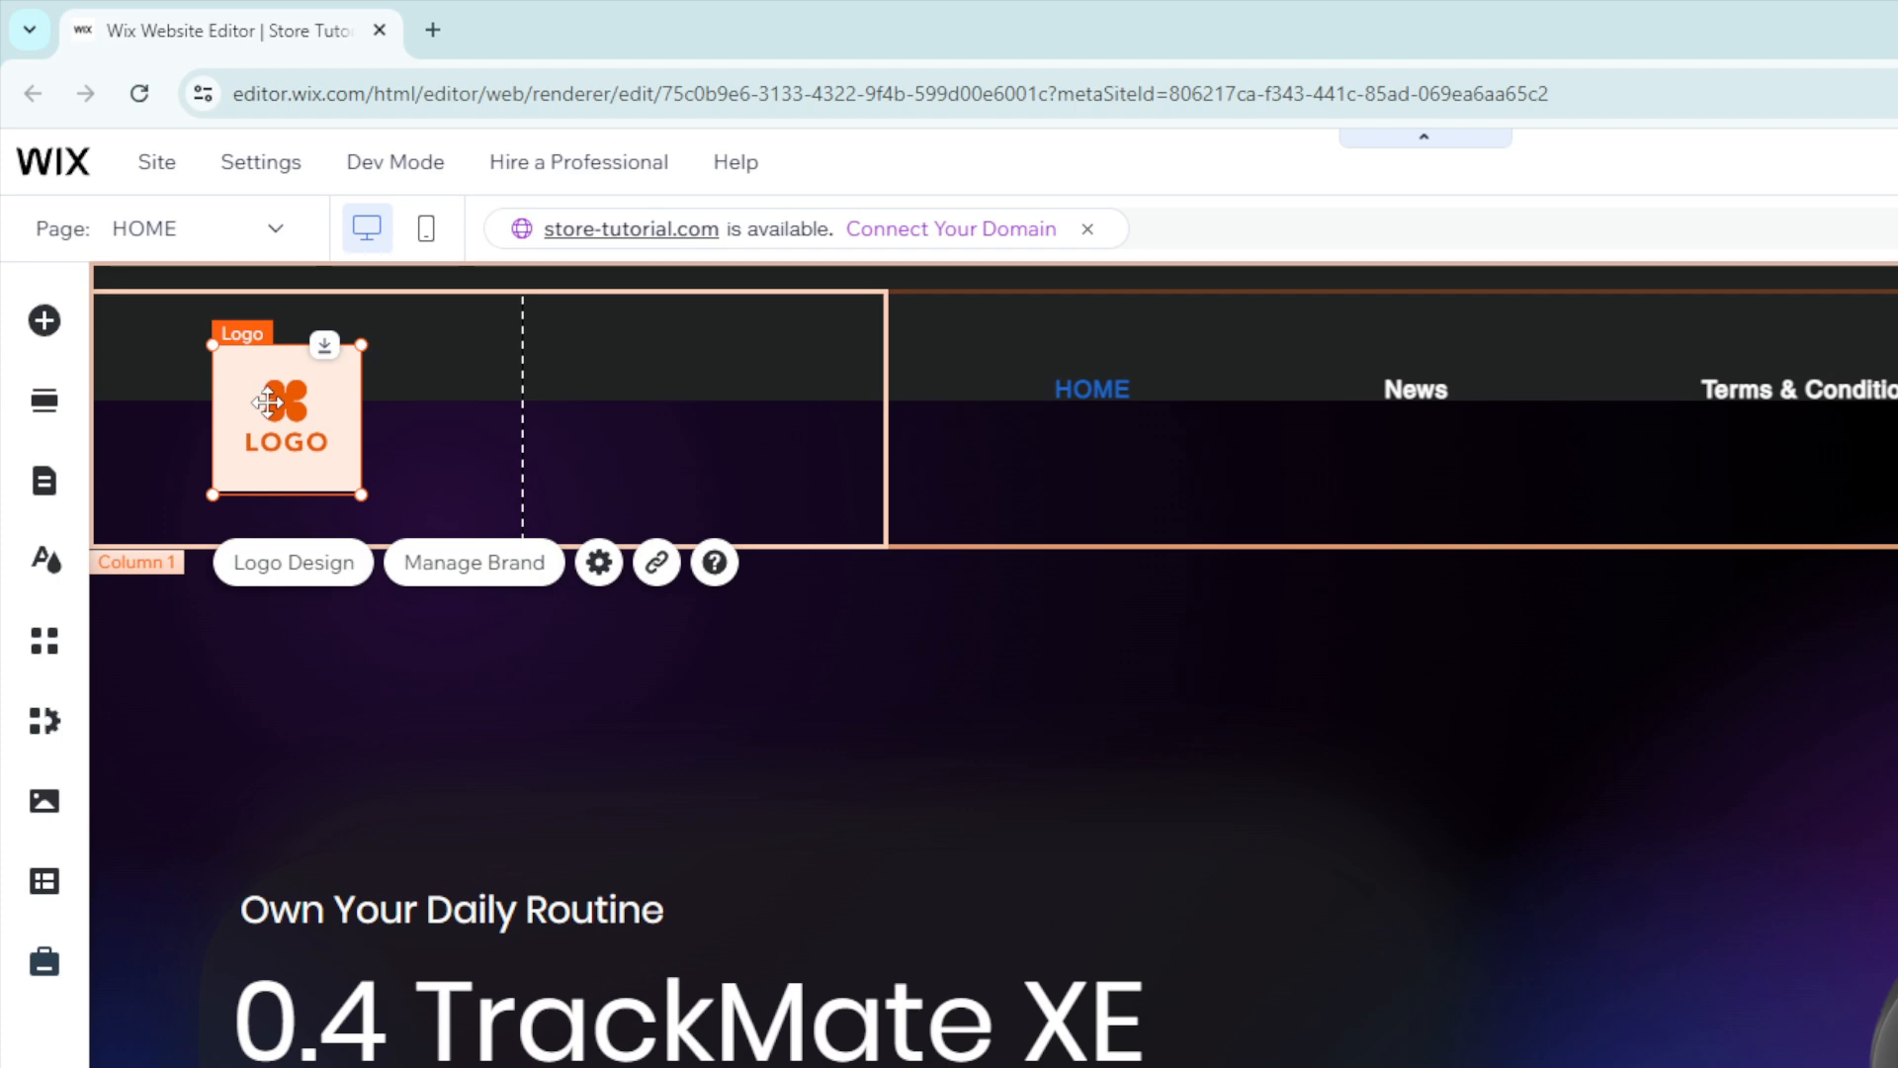
Start designing a custom logo for an ecommerce business and choose the Fun vibe
{"action": "left_click", "coordinate": [268, 562]}
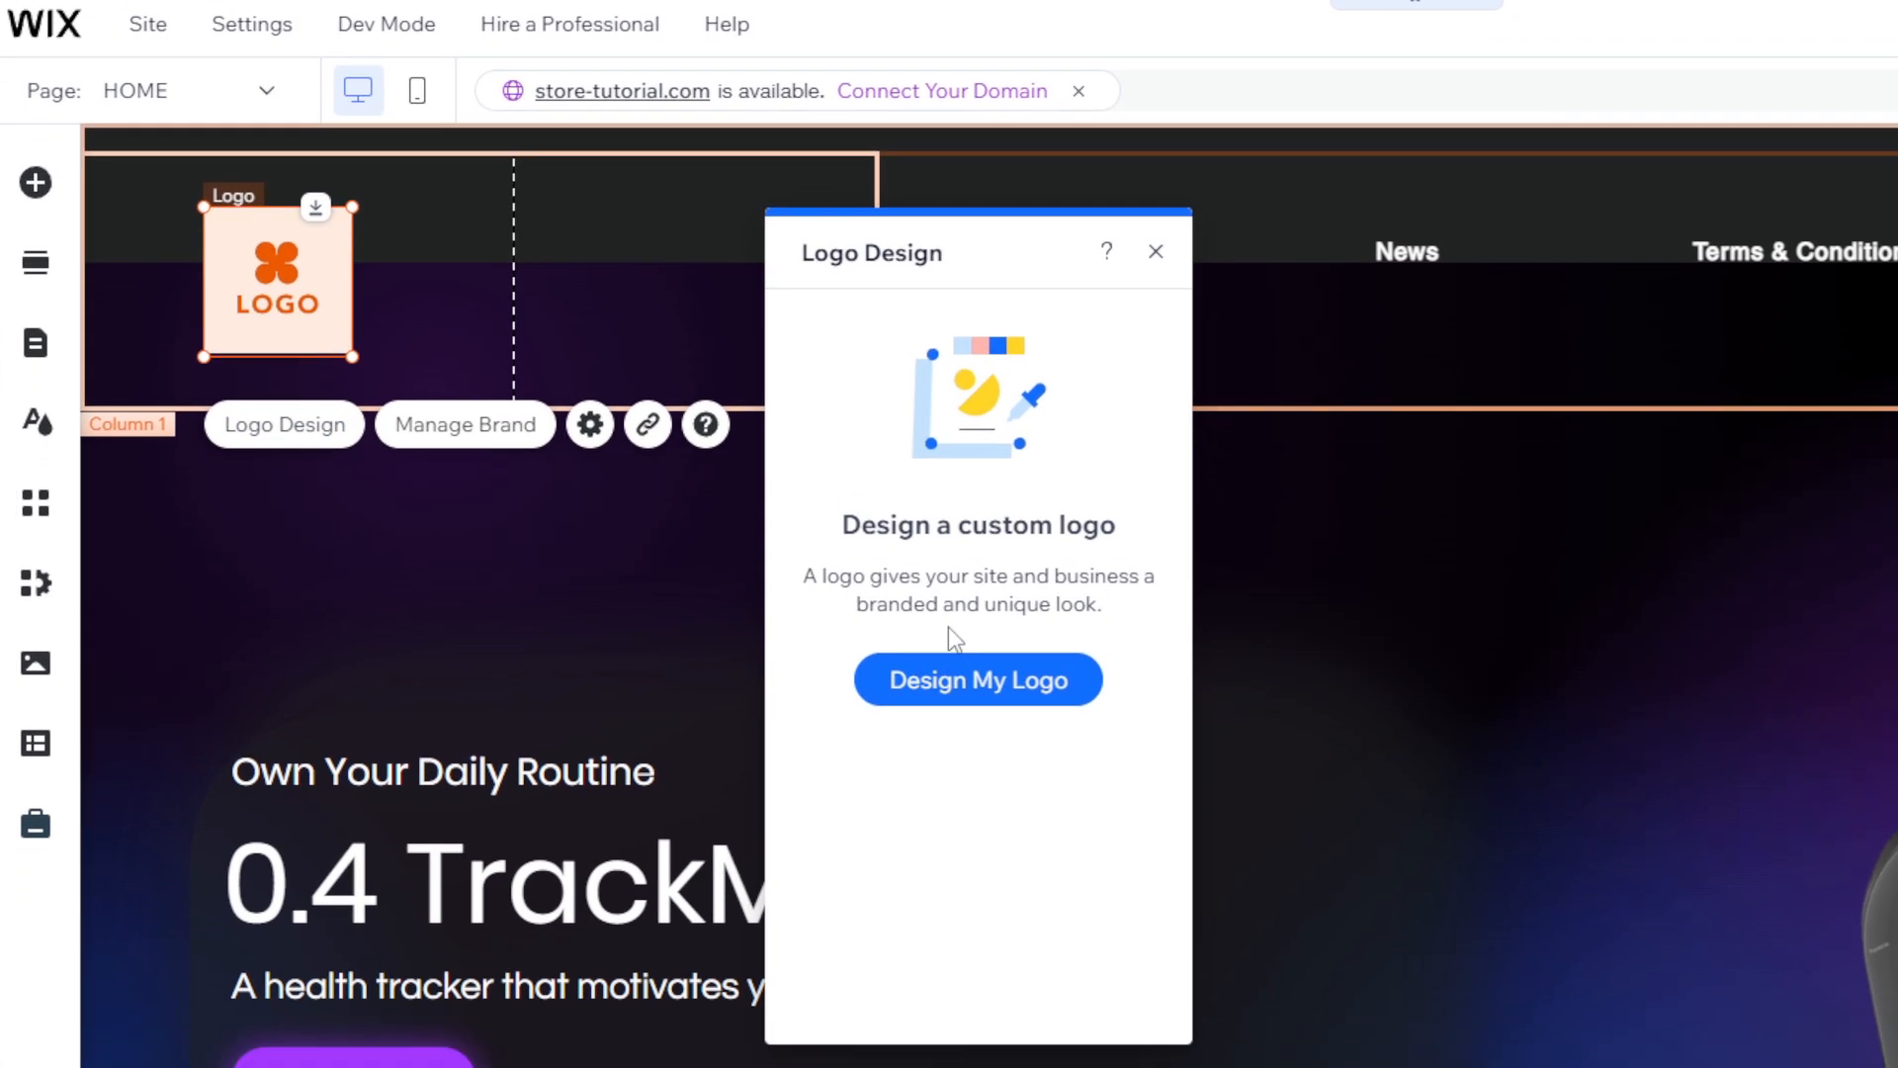
{"action": "left_click", "coordinate": [966, 804]}
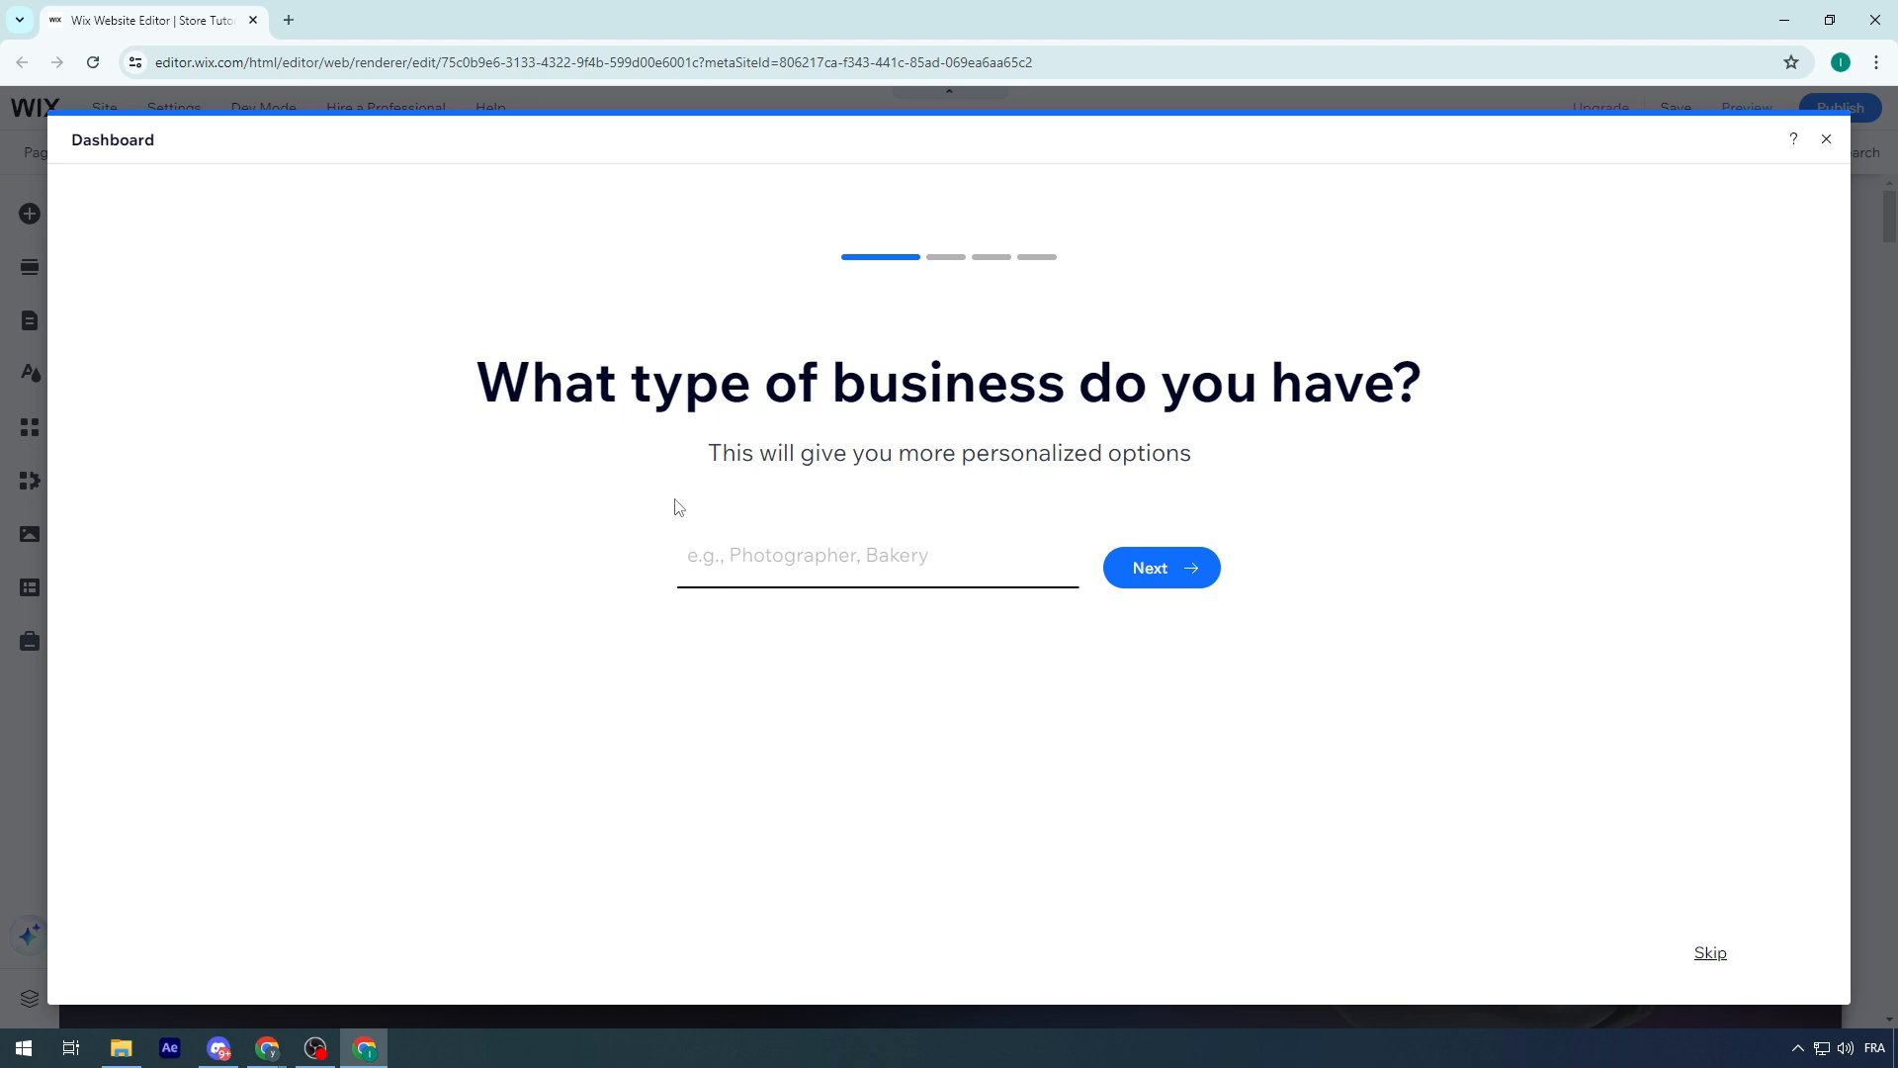
{"action": "left_click", "coordinate": [836, 546]}
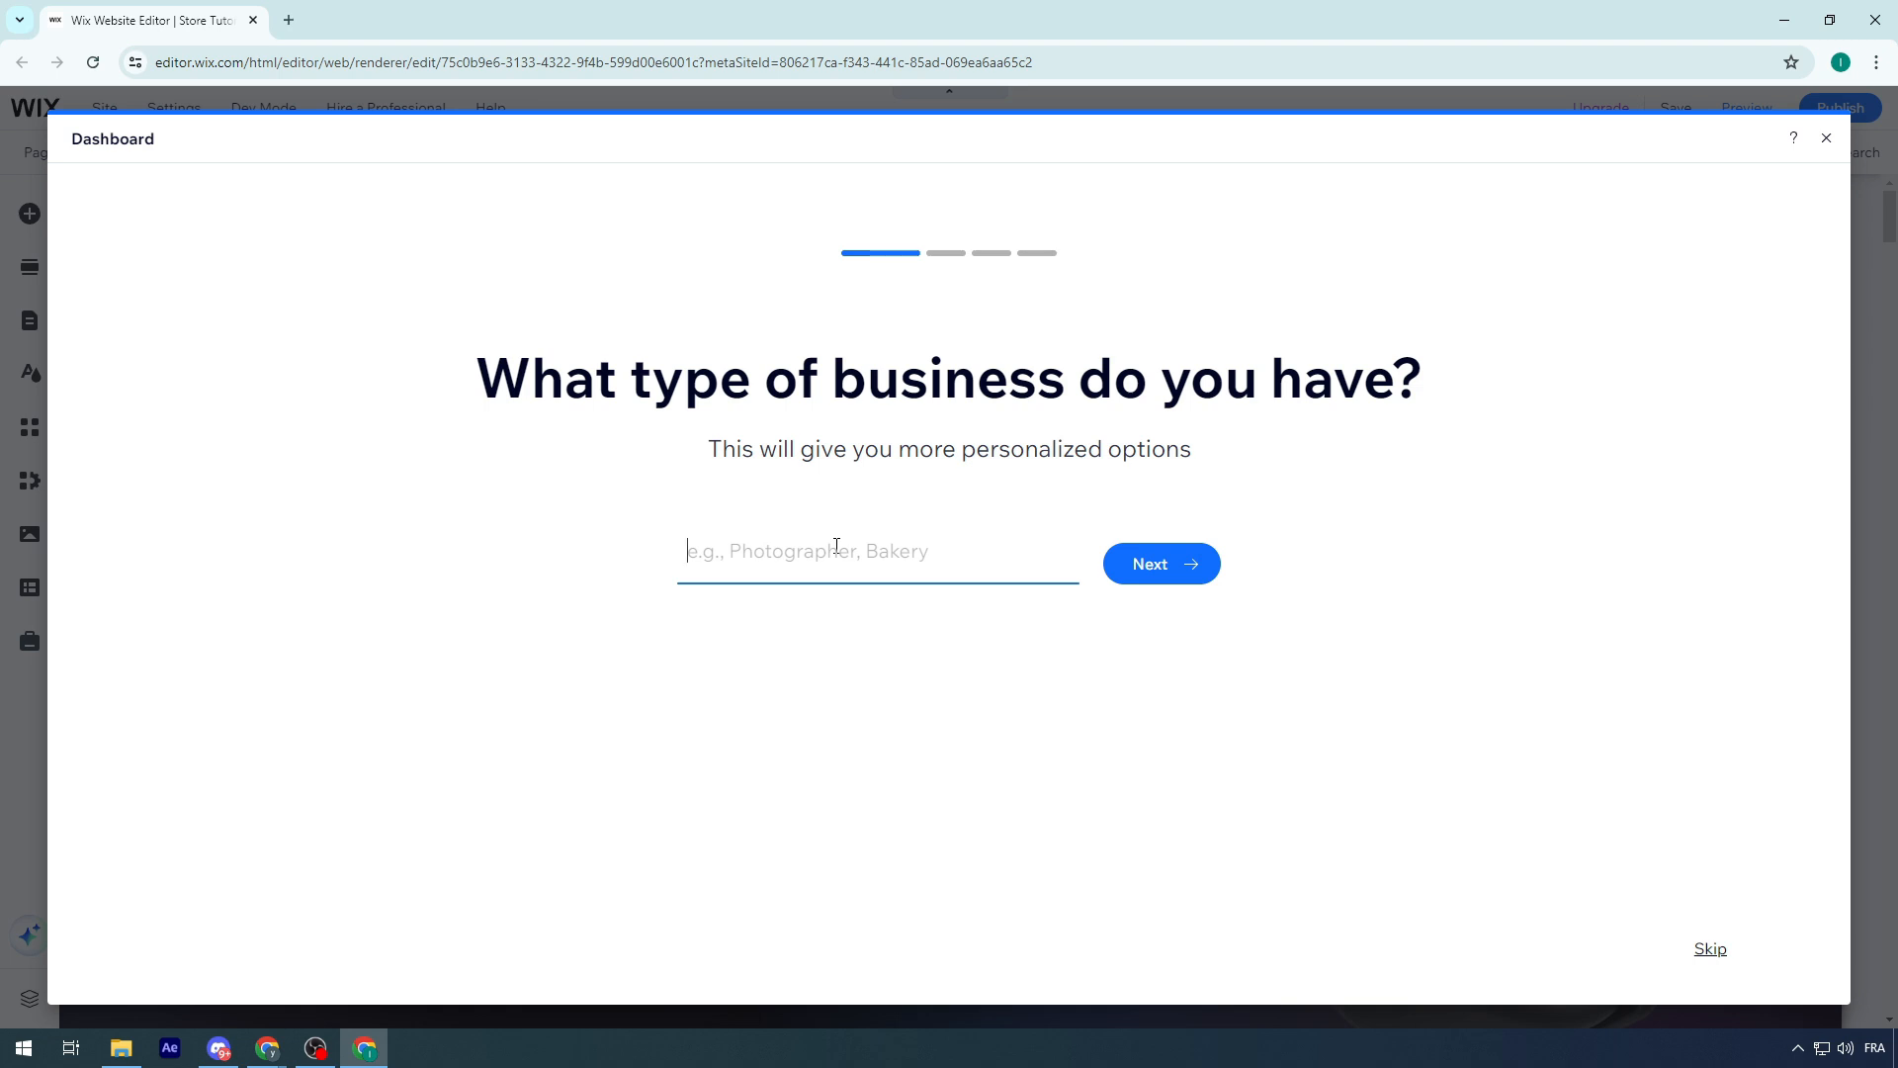
{"action": "type", "text": "ecommerce"}
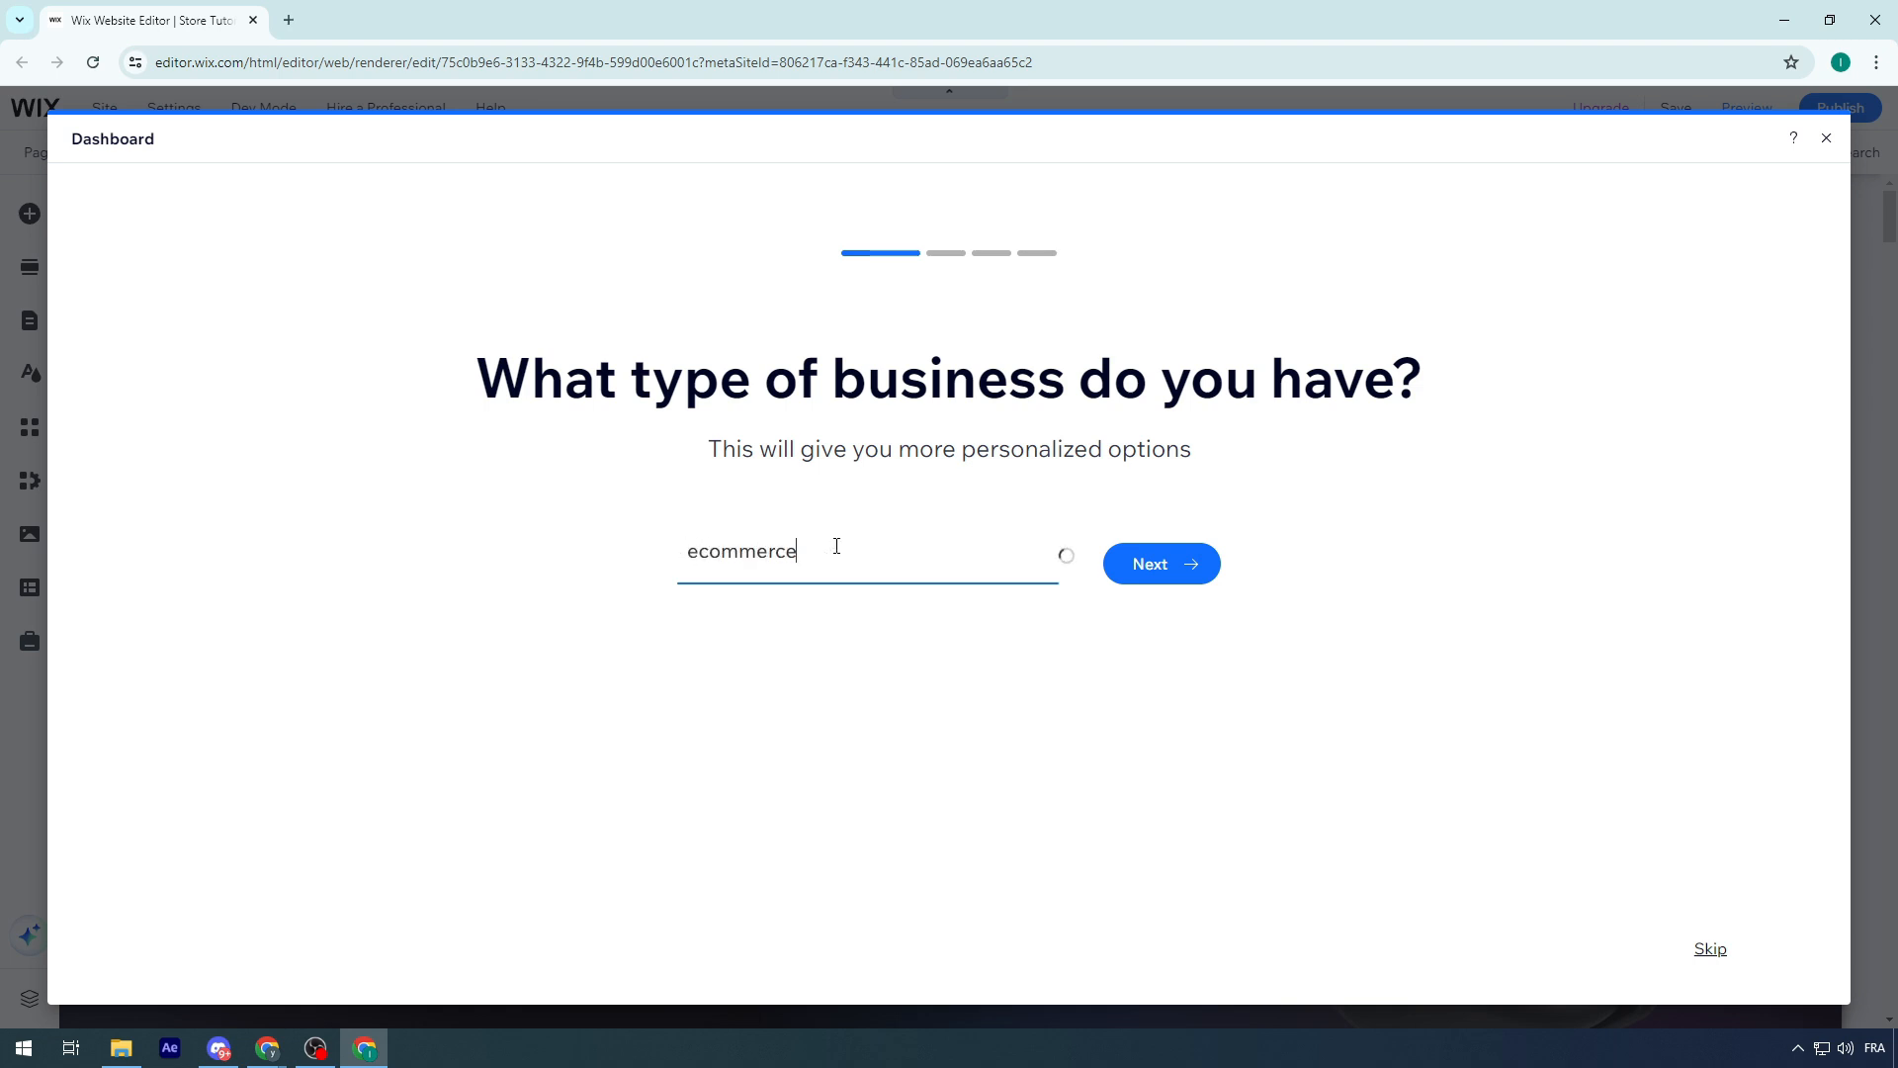
{"action": "left_click", "coordinate": [821, 620]}
{"action": "left_click", "coordinate": [1127, 581]}
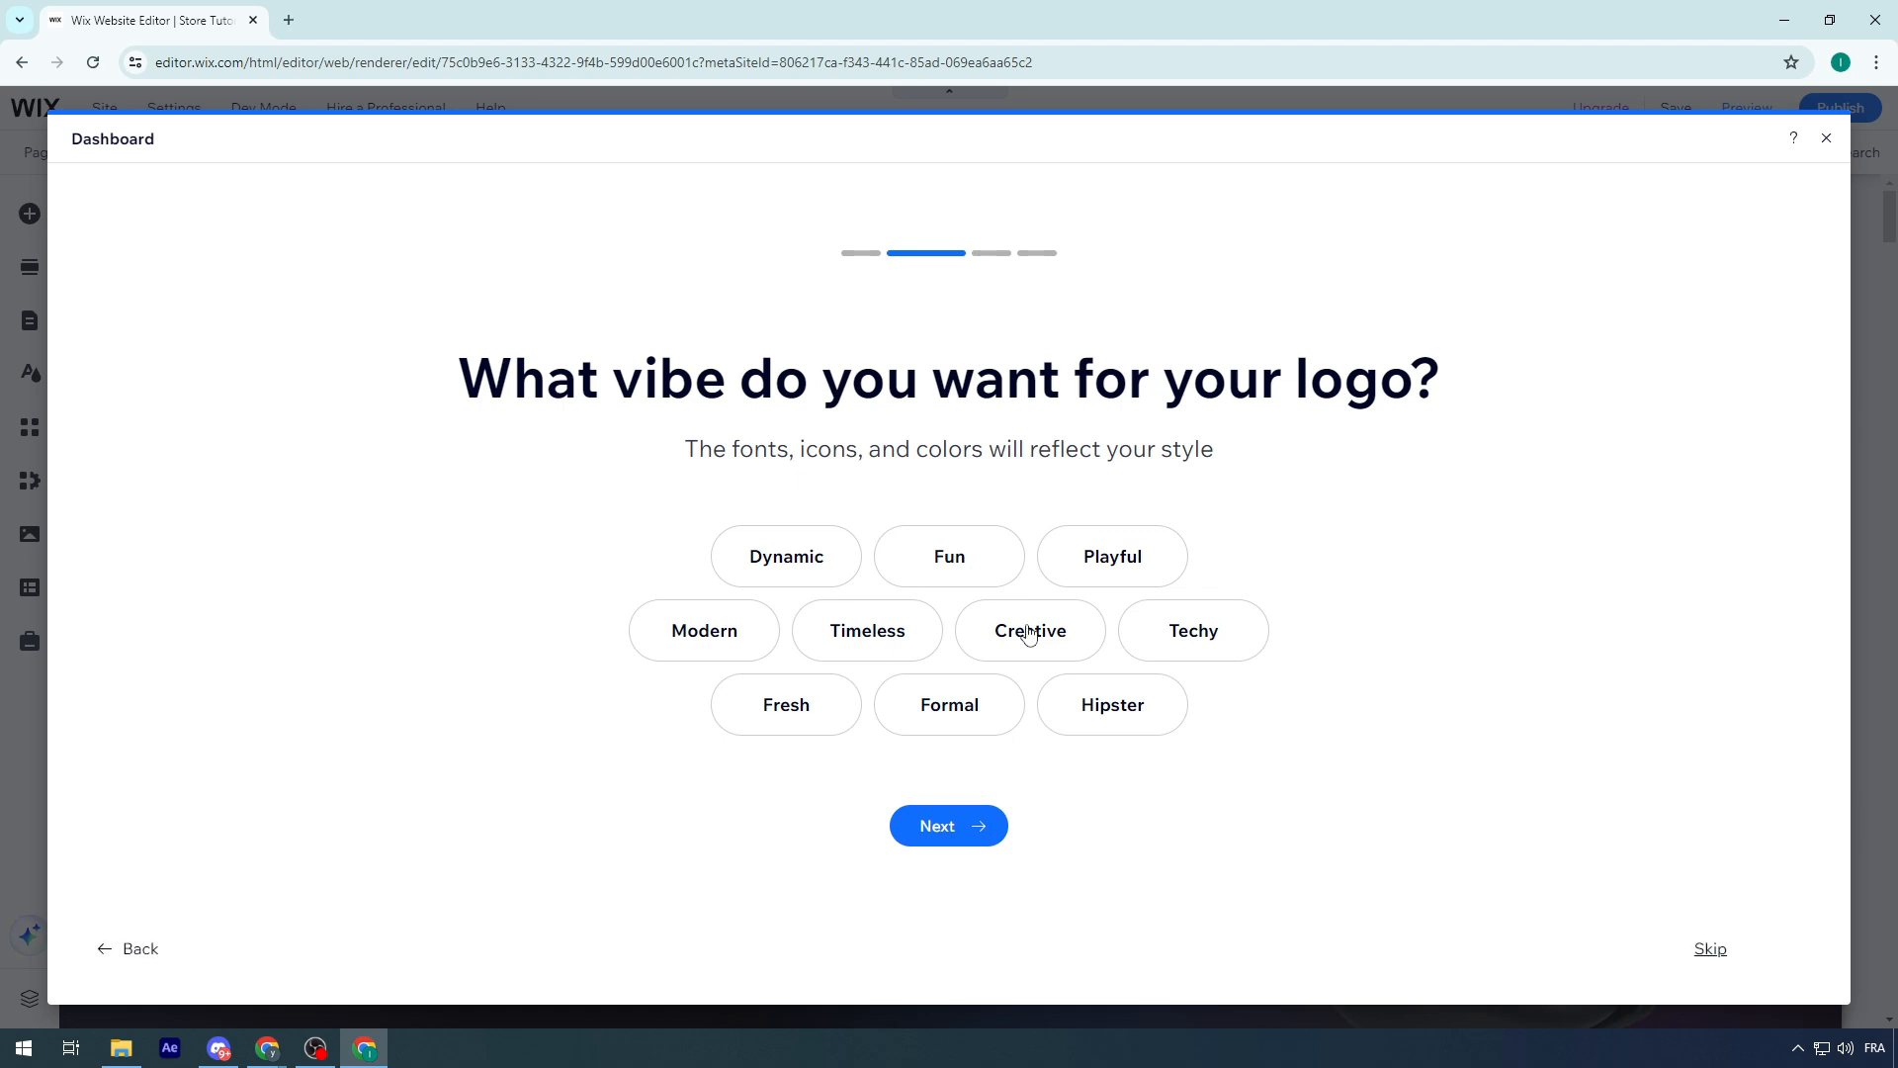
{"action": "left_click", "coordinate": [959, 573]}
{"action": "left_click", "coordinate": [949, 830]}
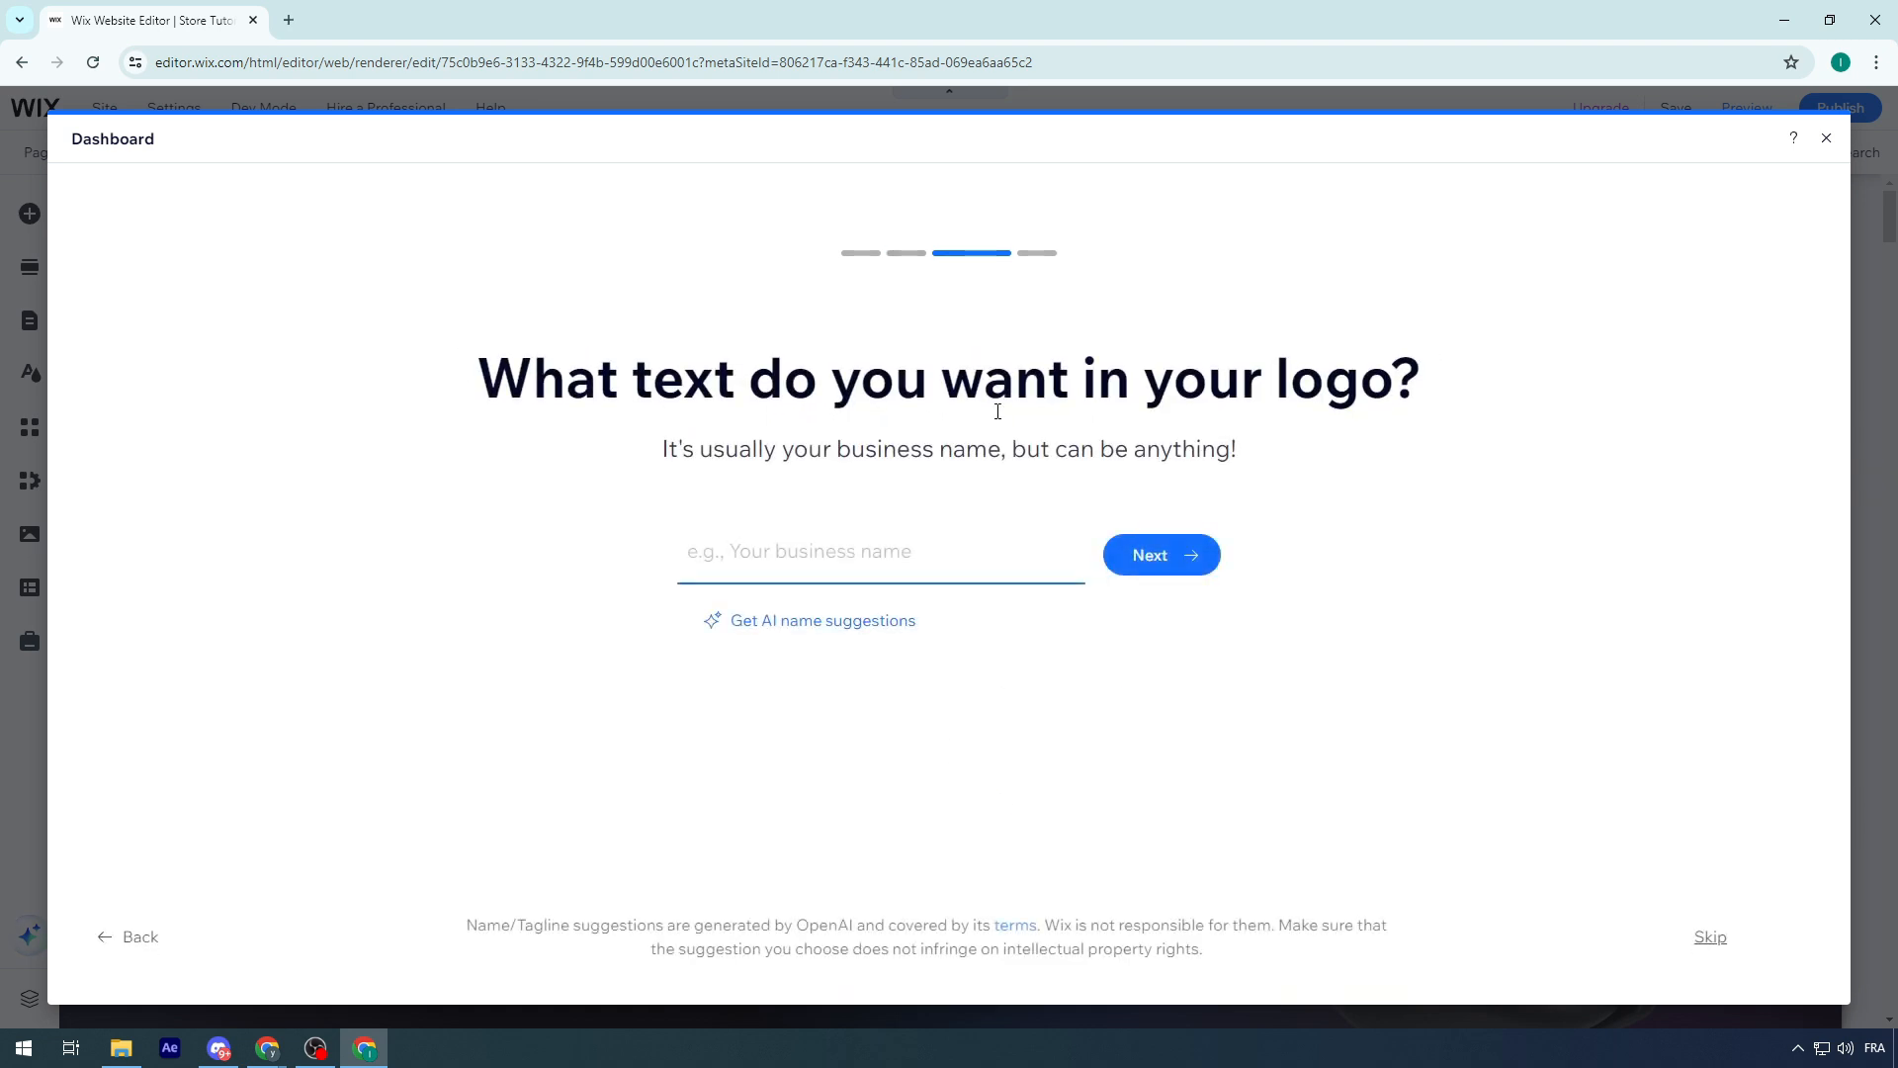
Set the logo text to "Funstore" and its tagline to "Fun with us"
{"action": "left_click", "coordinate": [957, 556]}
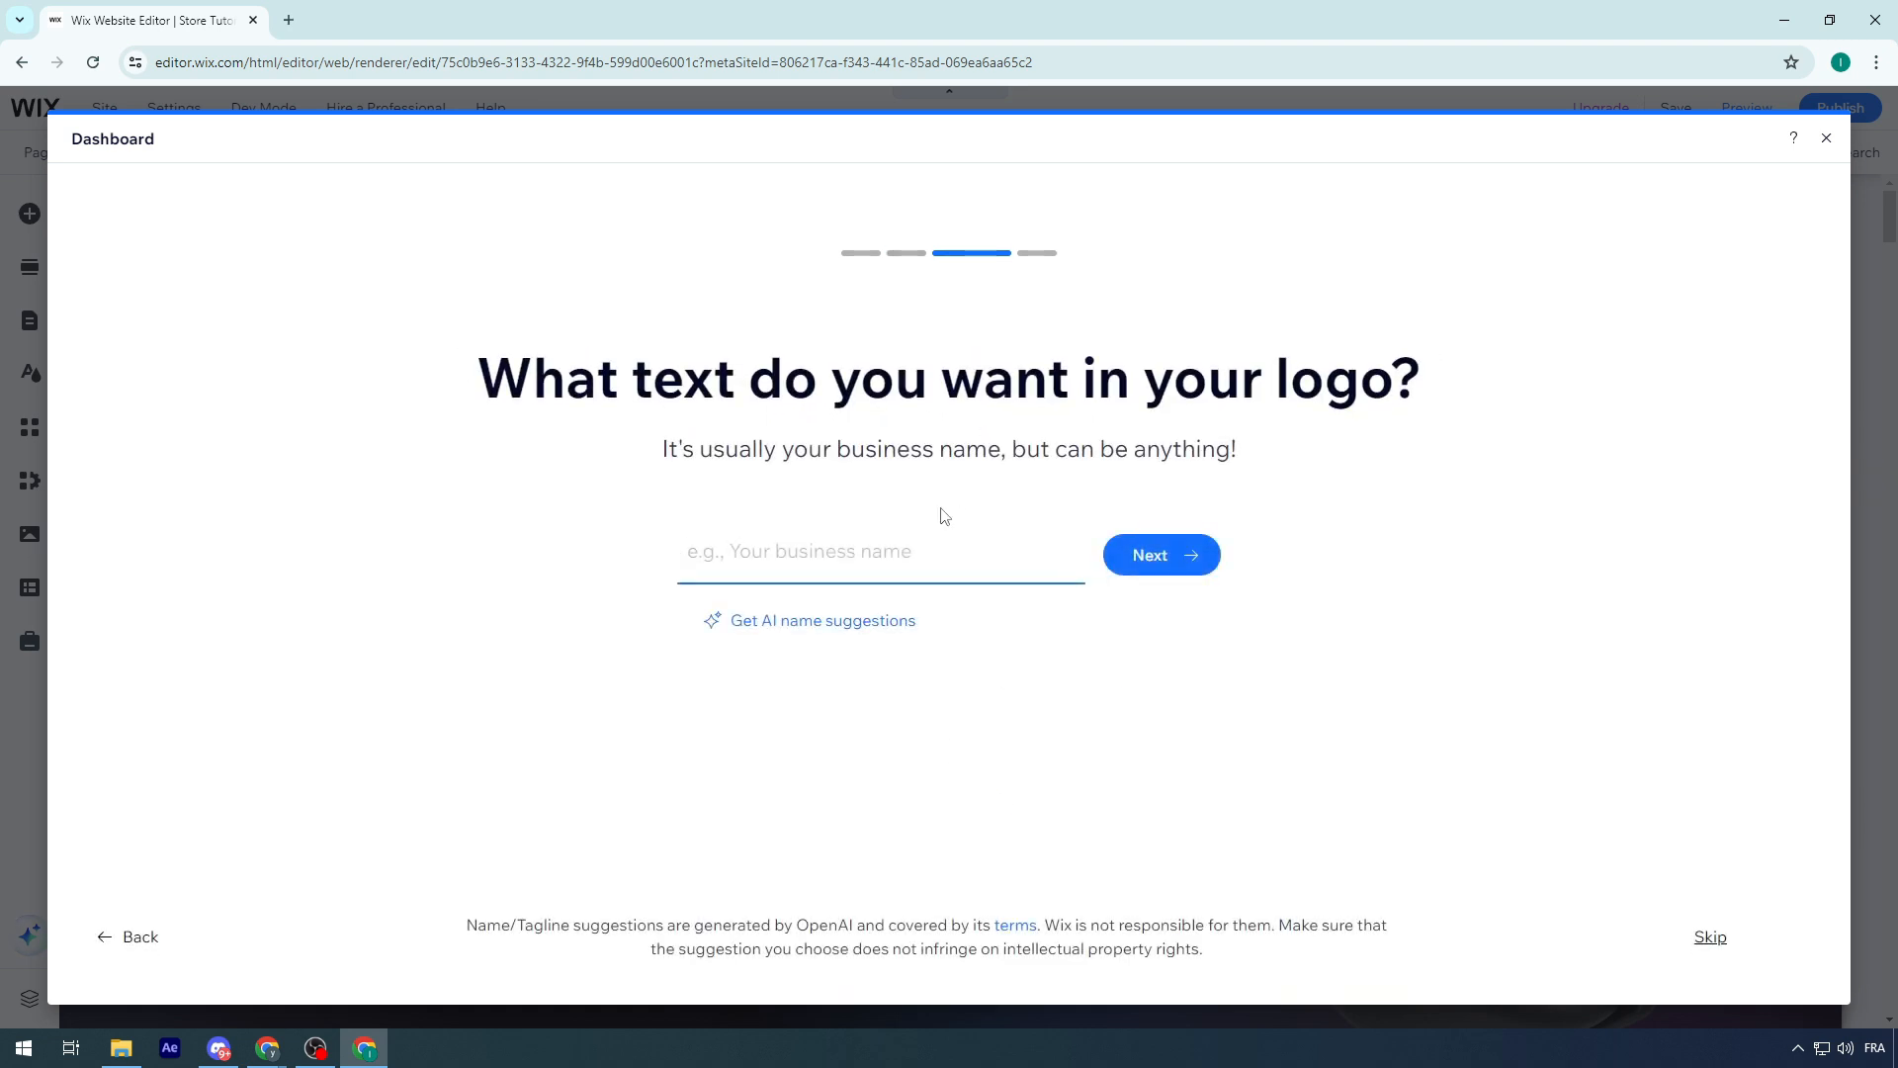
{"action": "type", "text": "Funs"}
{"action": "key", "text": "Return"}
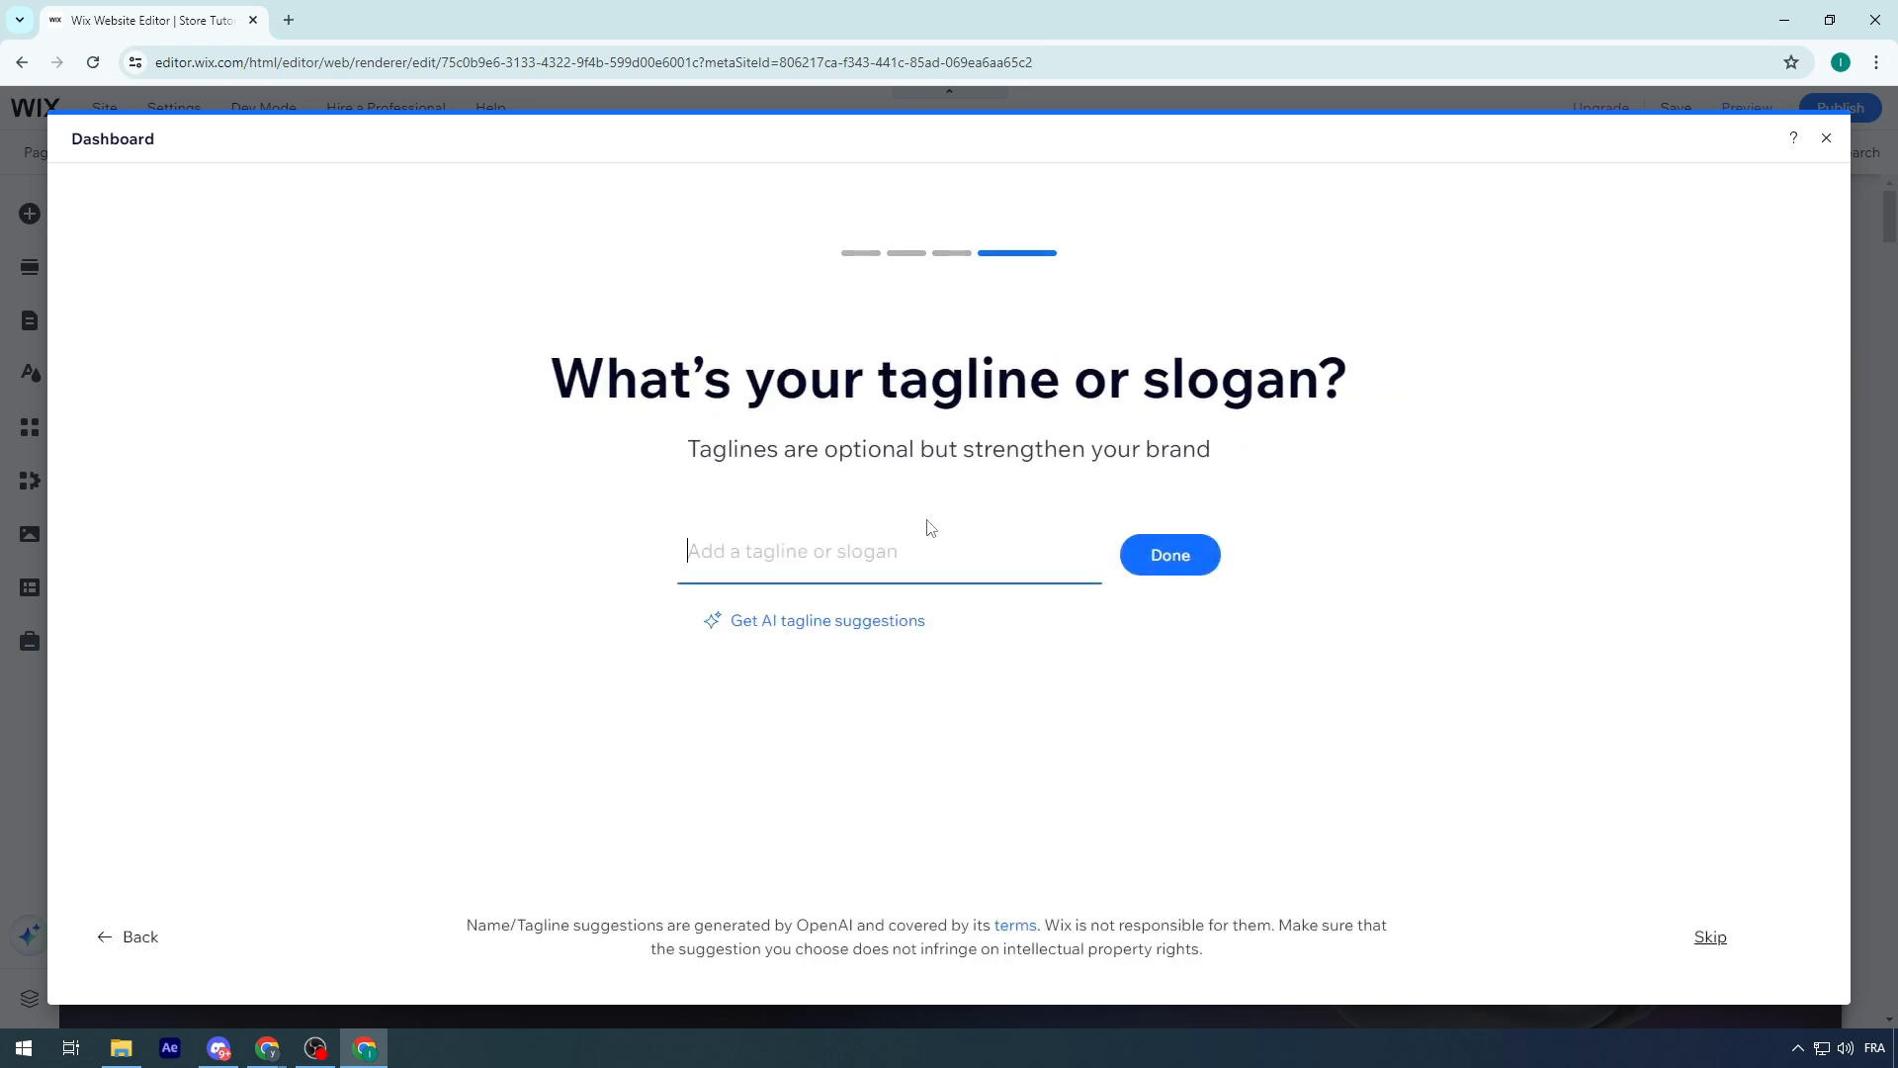
{"action": "type", "text": "Fun with"}
{"action": "key", "text": "Return"}
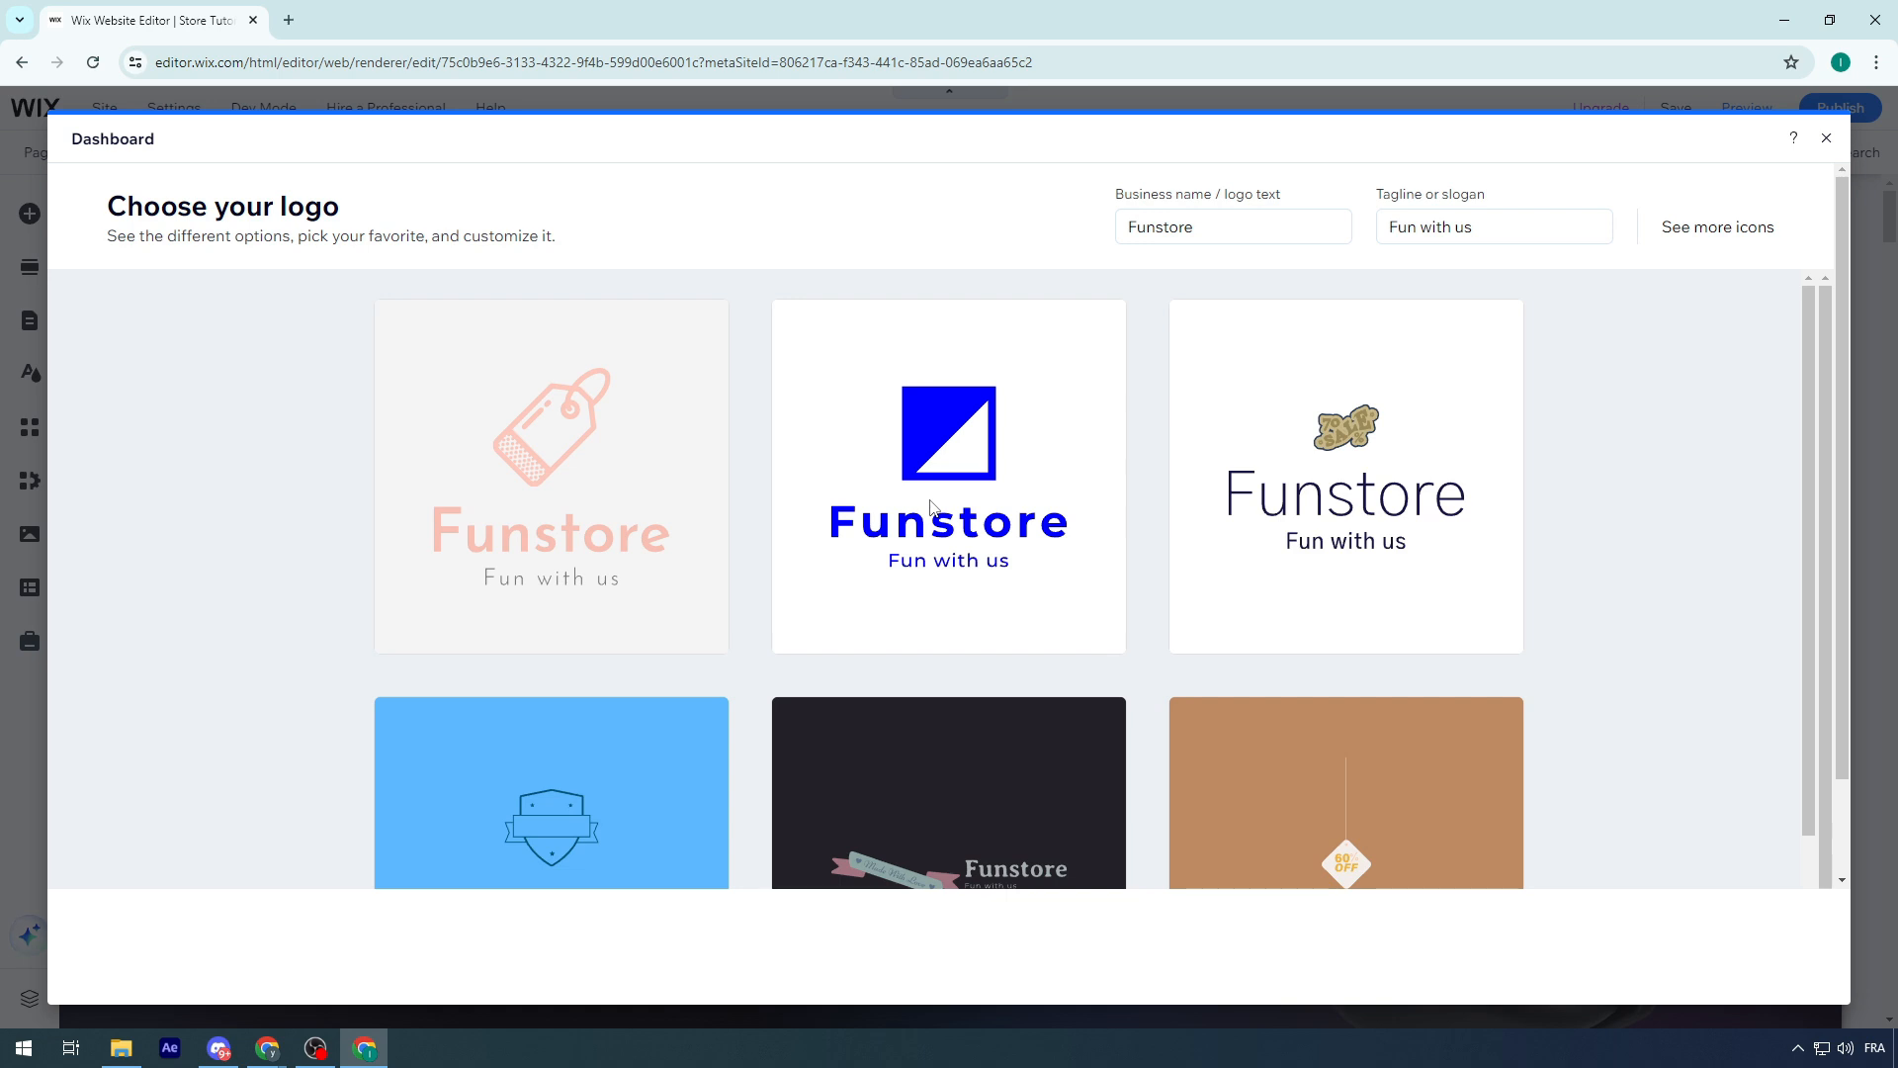
Browse the suggested logos and start customizing the beige one with the joined-arms symbol and coral Funstore text
{"action": "scroll", "coordinate": [1092, 443], "scroll_direction": "down", "scroll_amount": 10}
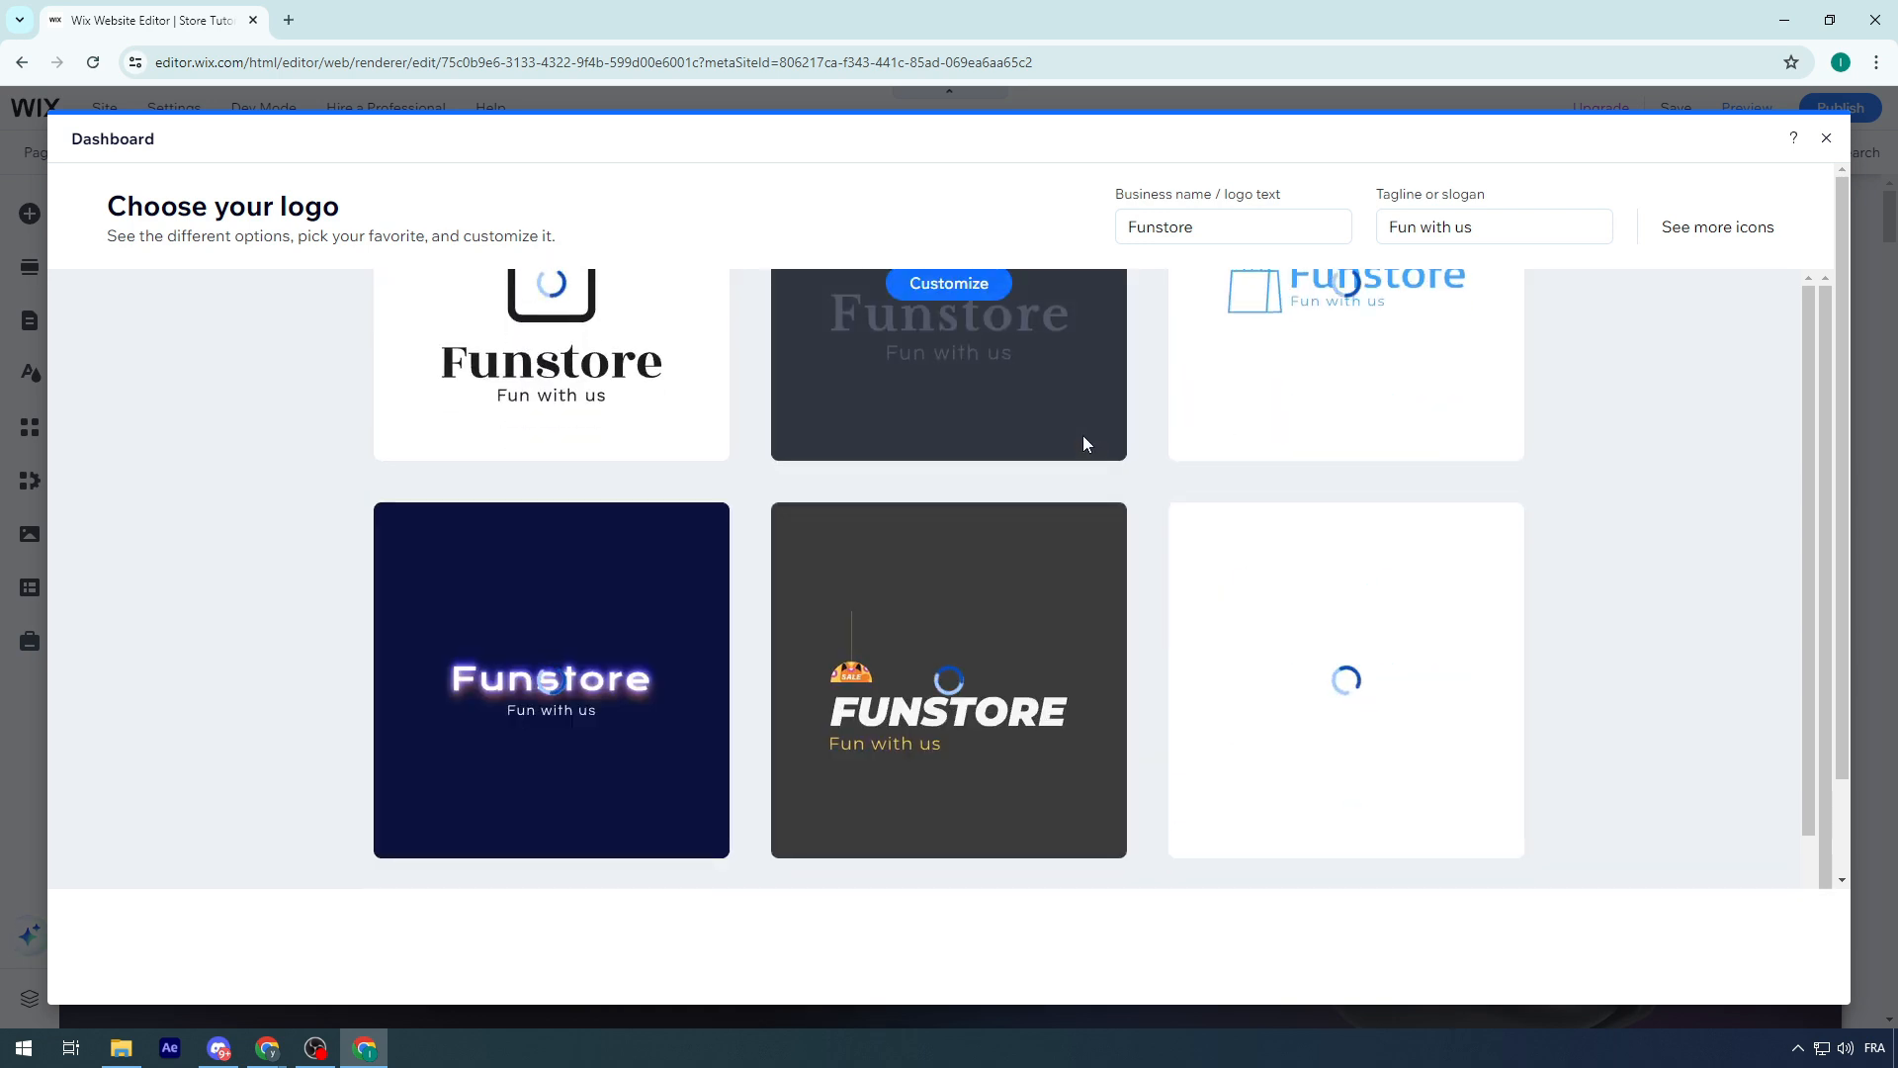
{"action": "scroll", "coordinate": [614, 403], "scroll_direction": "down", "scroll_amount": 3}
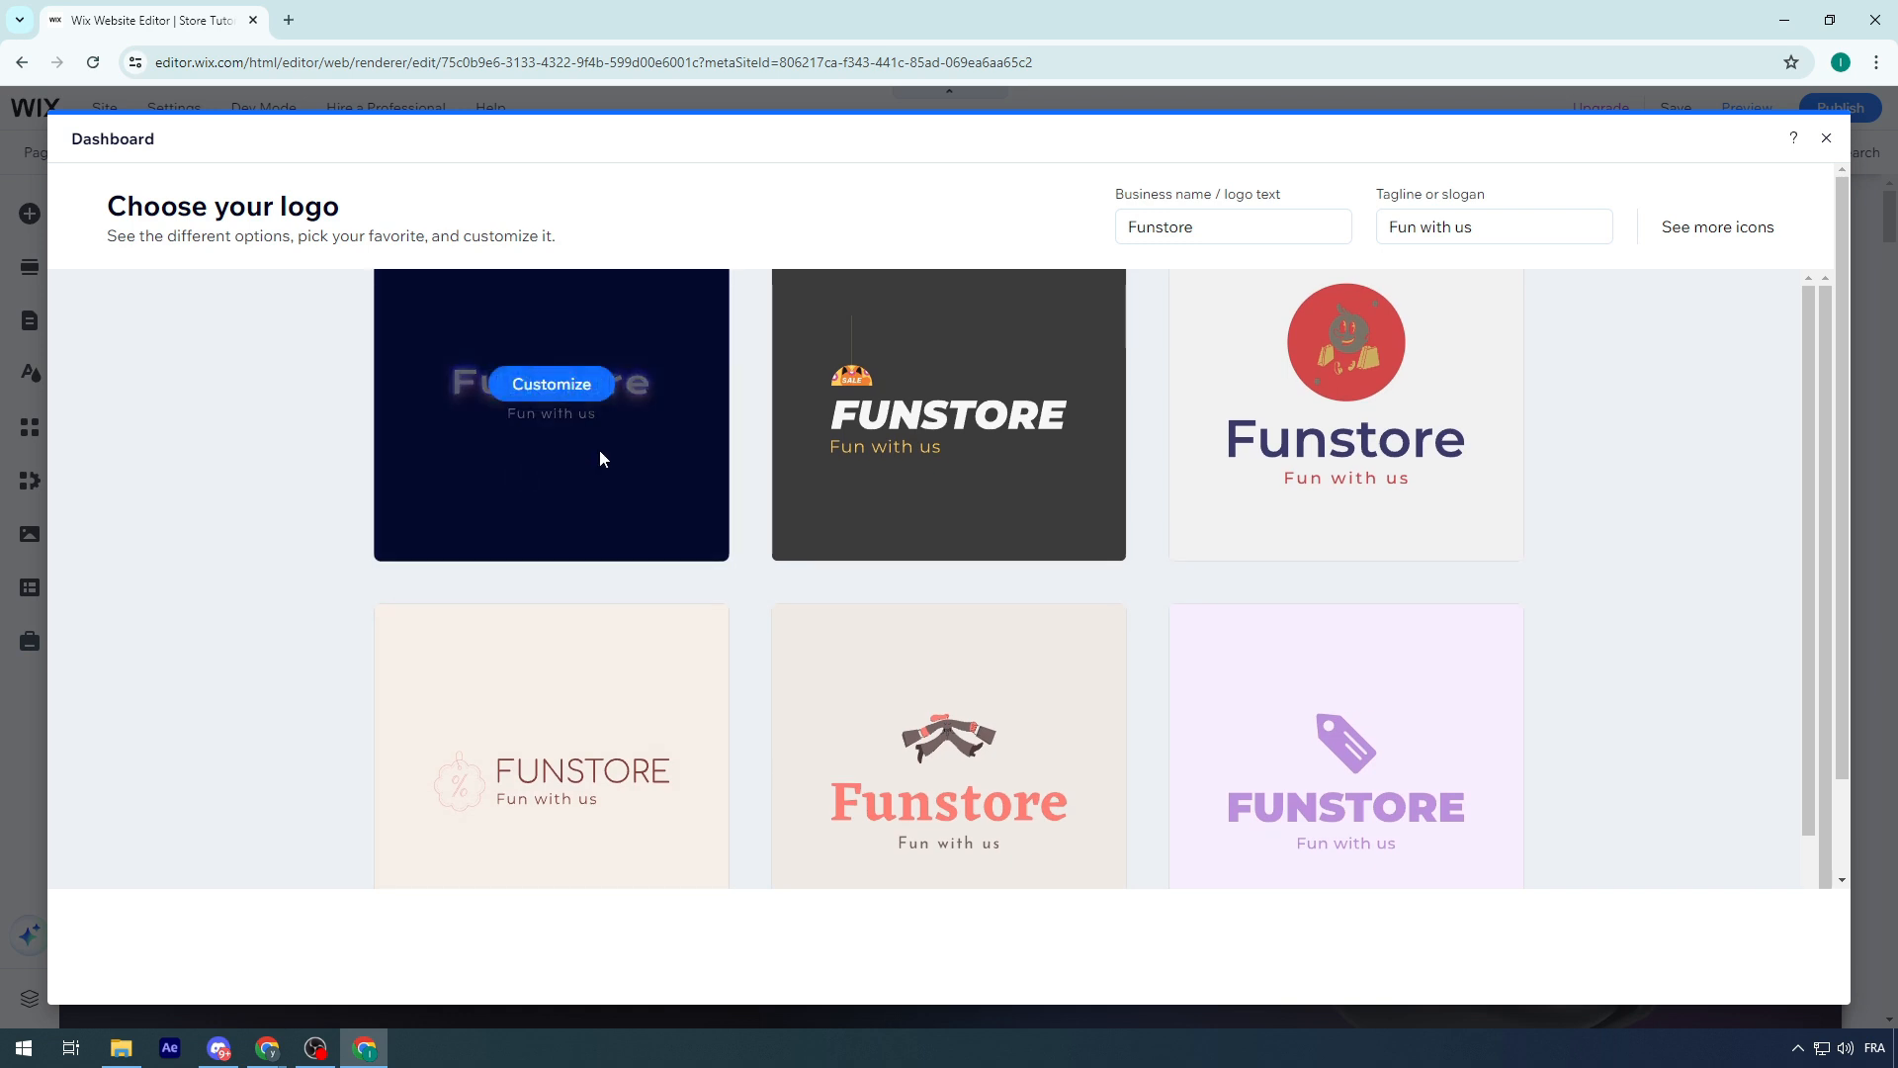
{"action": "scroll", "coordinate": [600, 435], "scroll_direction": "down", "scroll_amount": 1}
{"action": "scroll", "coordinate": [585, 398], "scroll_direction": "up", "scroll_amount": 1}
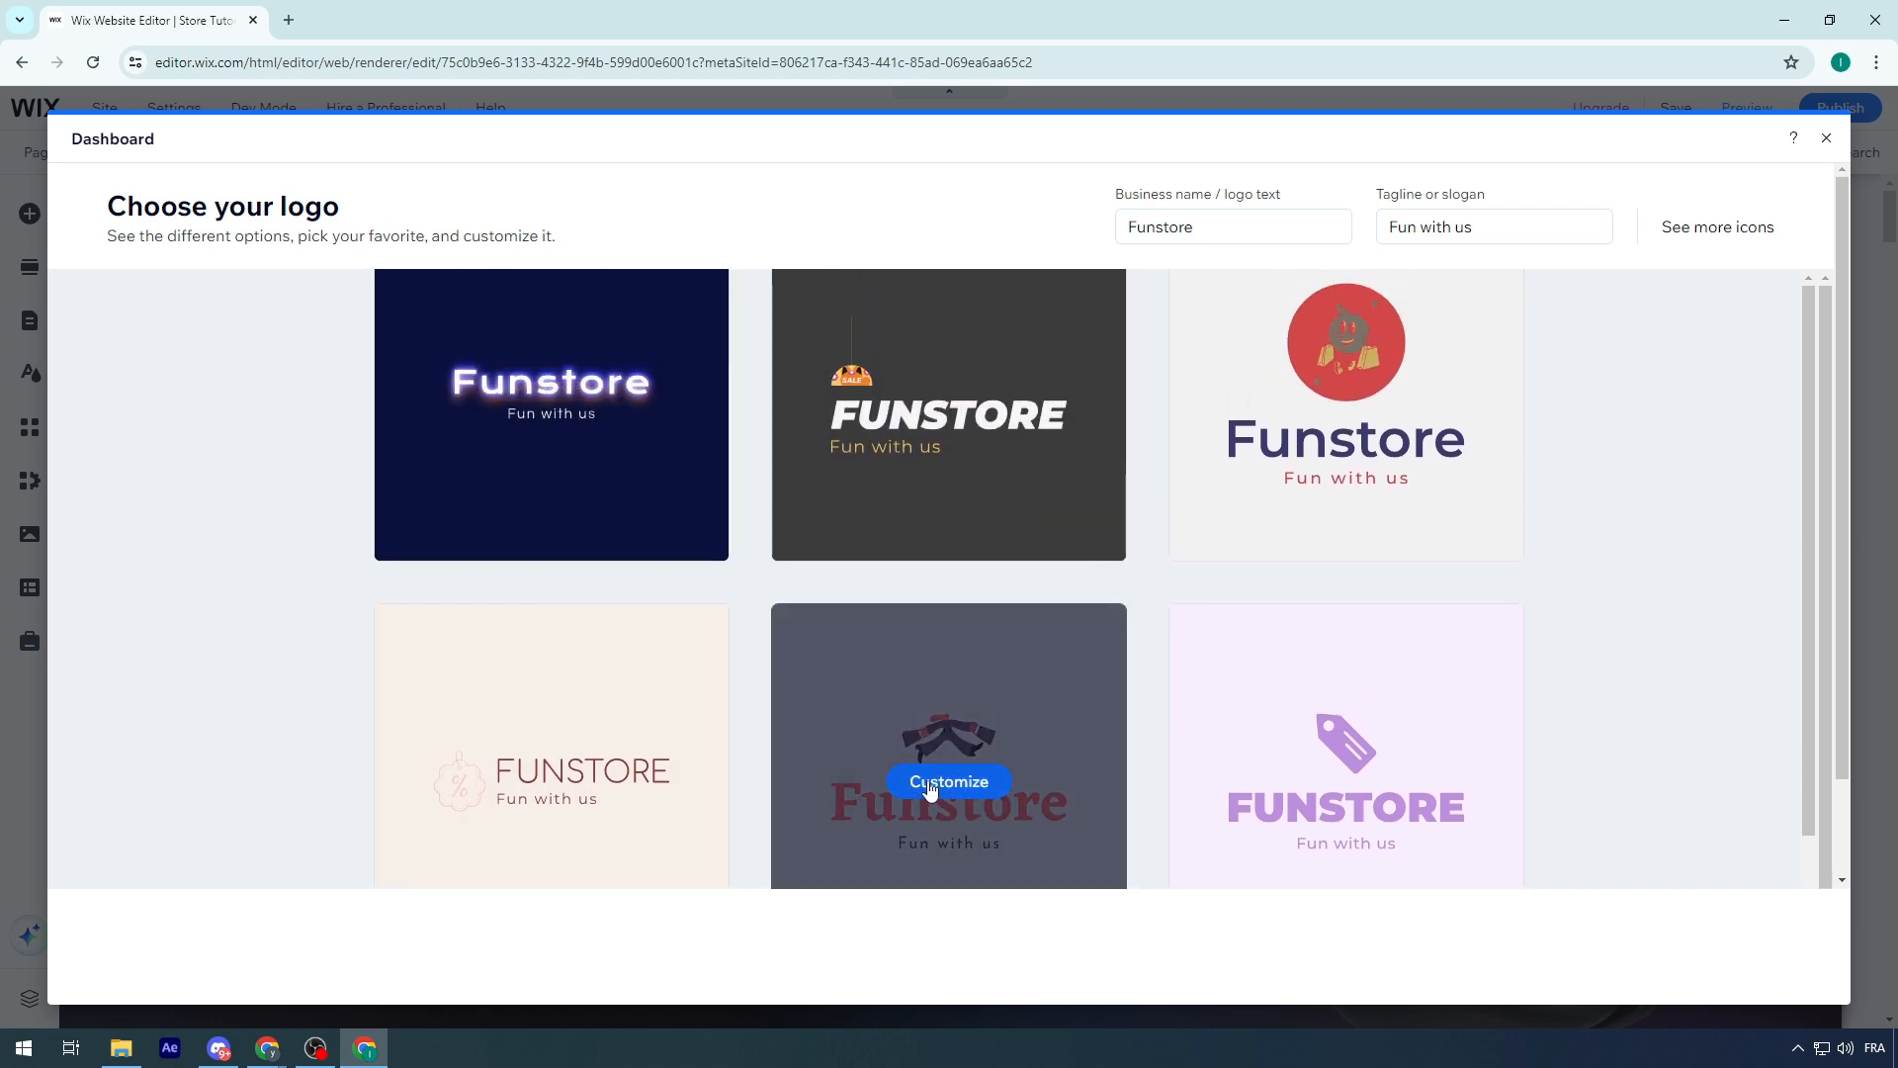
{"action": "scroll", "coordinate": [940, 698], "scroll_direction": "down", "scroll_amount": 1}
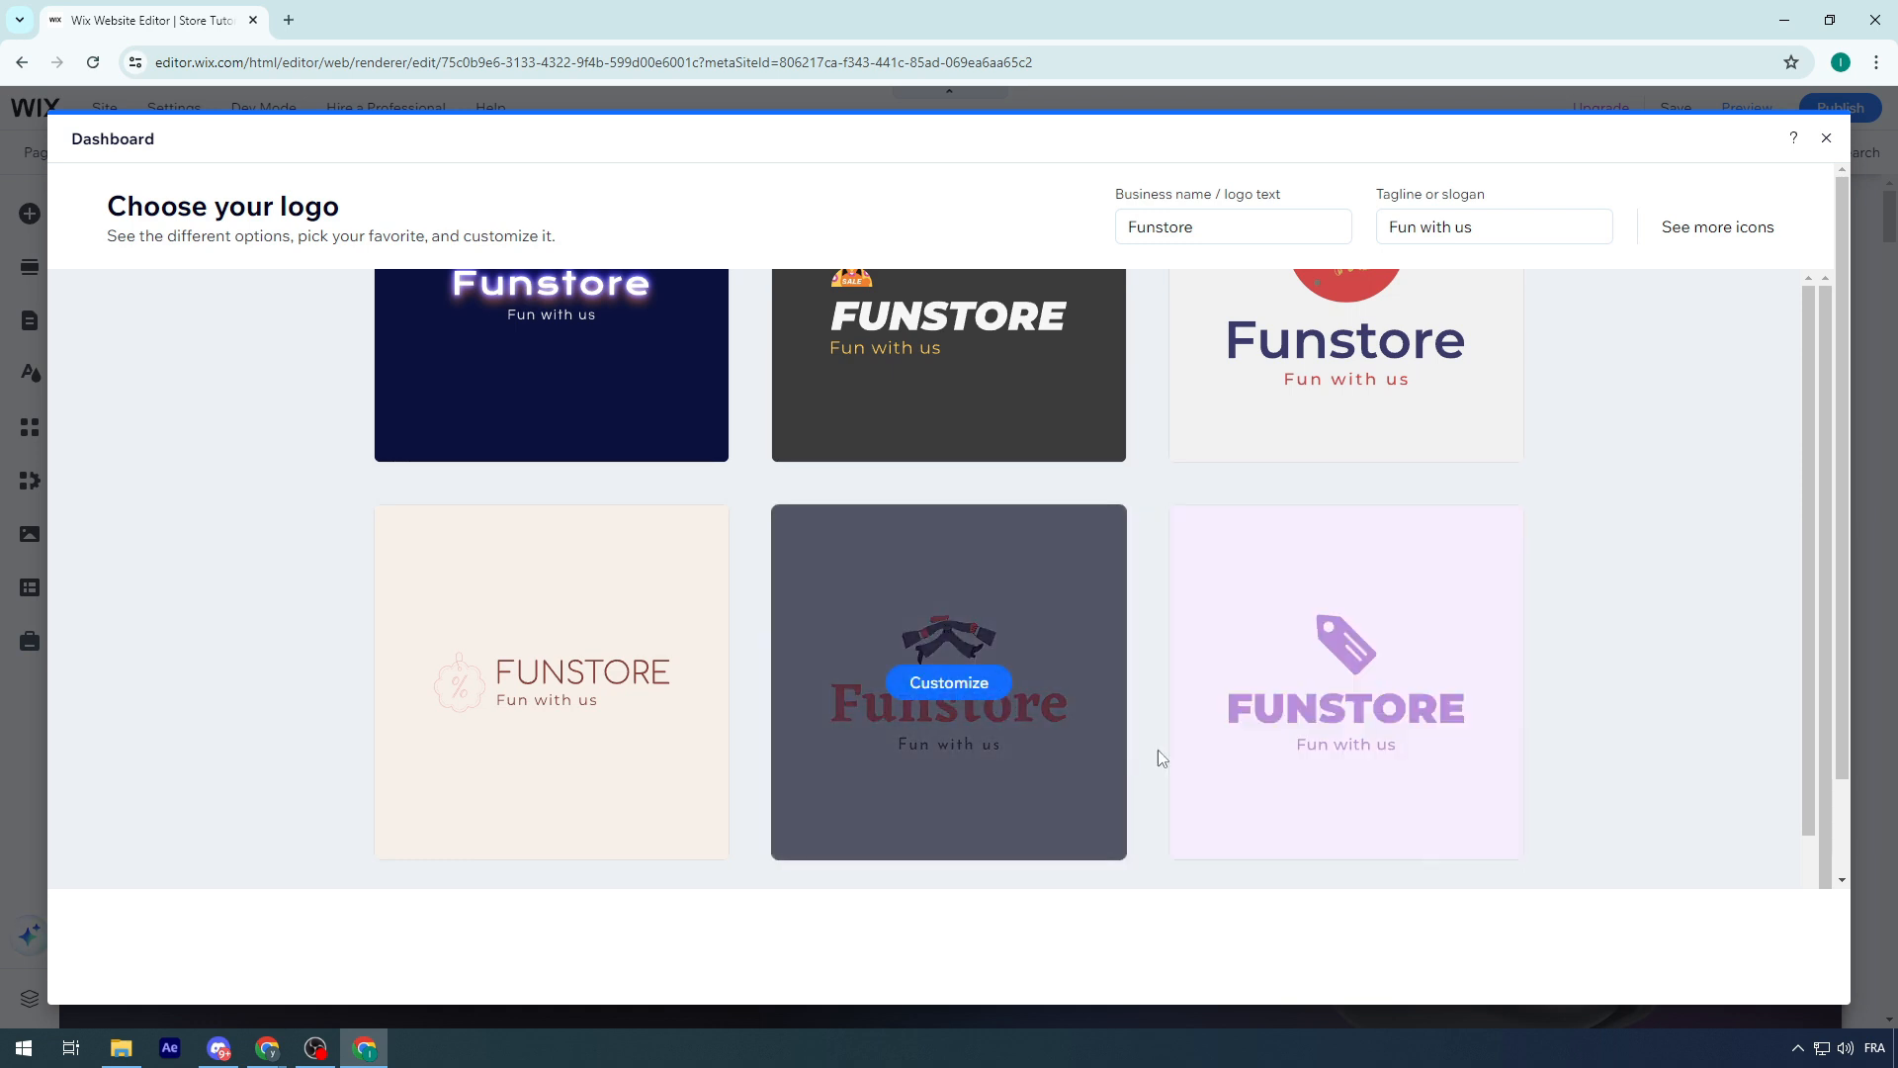
{"action": "left_click", "coordinate": [957, 692]}
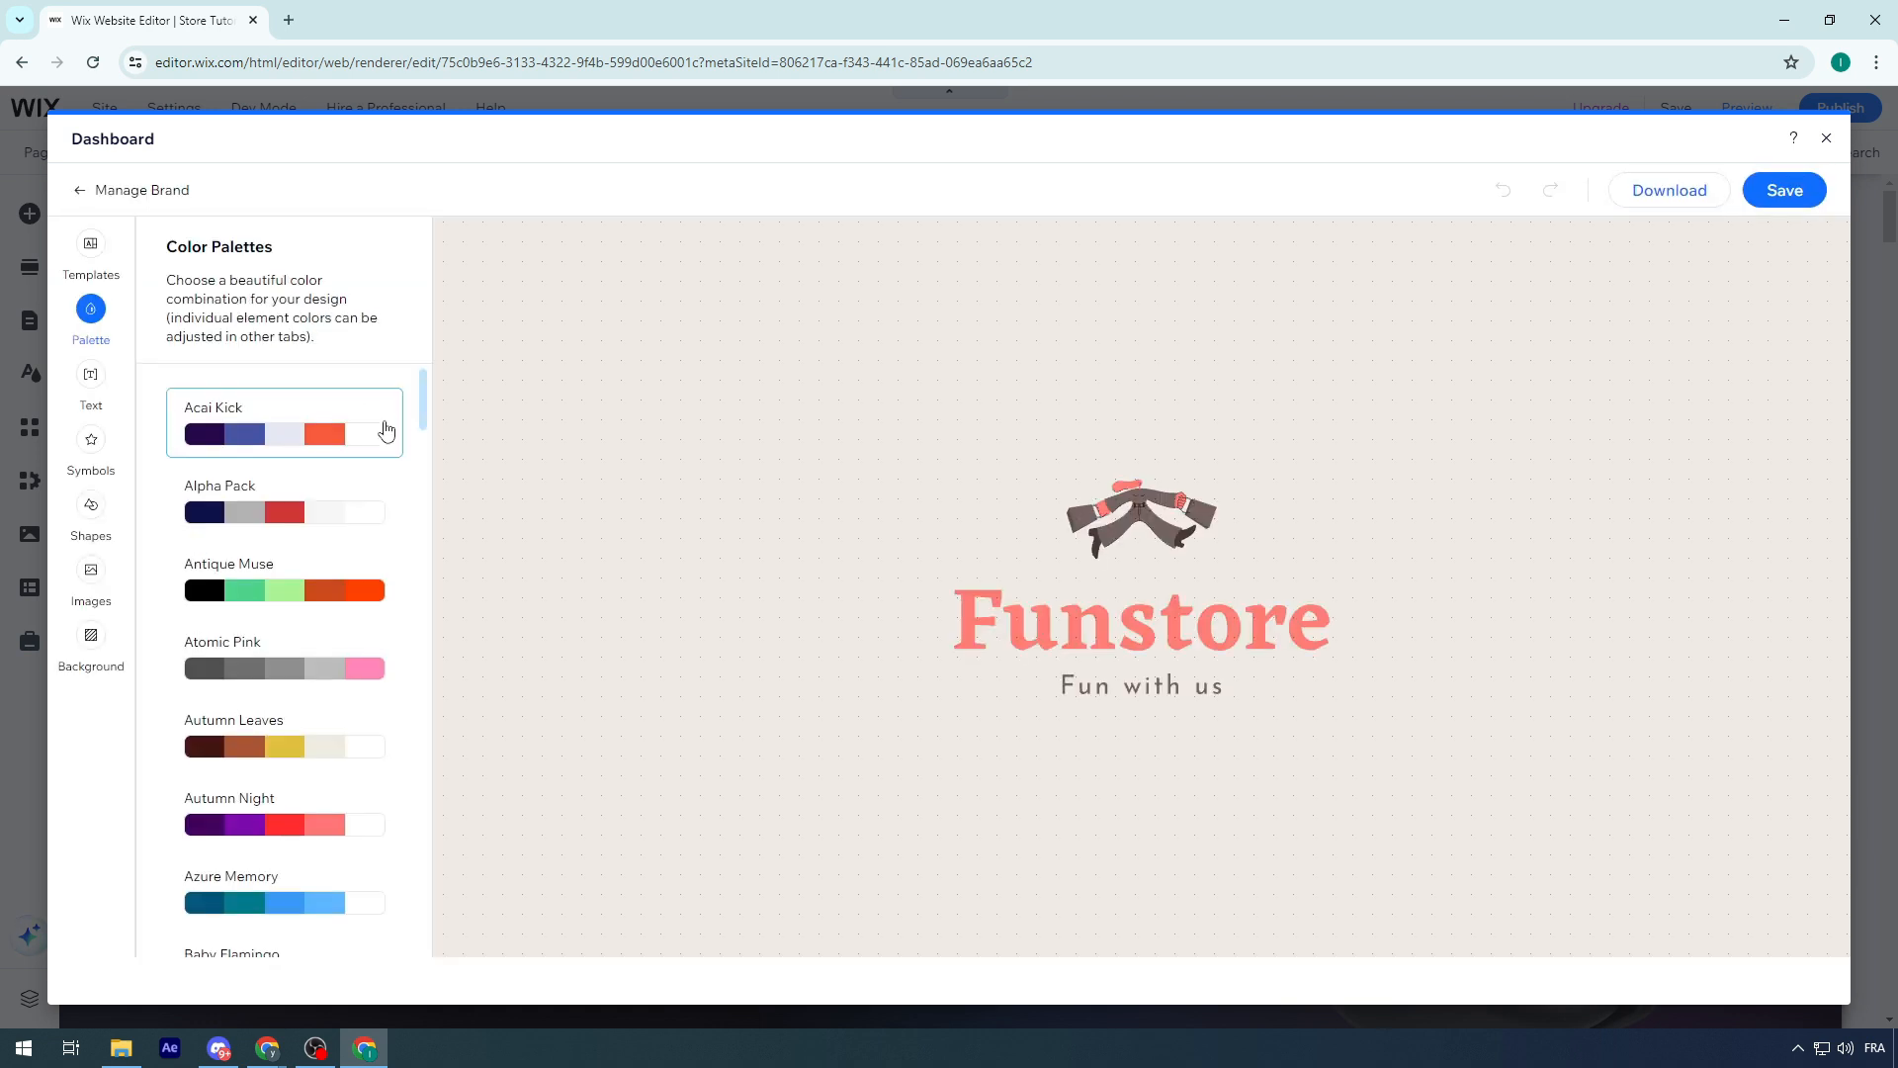
Try the Acai Kick palette on the logo, apply Autumn Night instead, and save the design
{"action": "left_click", "coordinate": [324, 503]}
{"action": "left_click", "coordinate": [314, 434]}
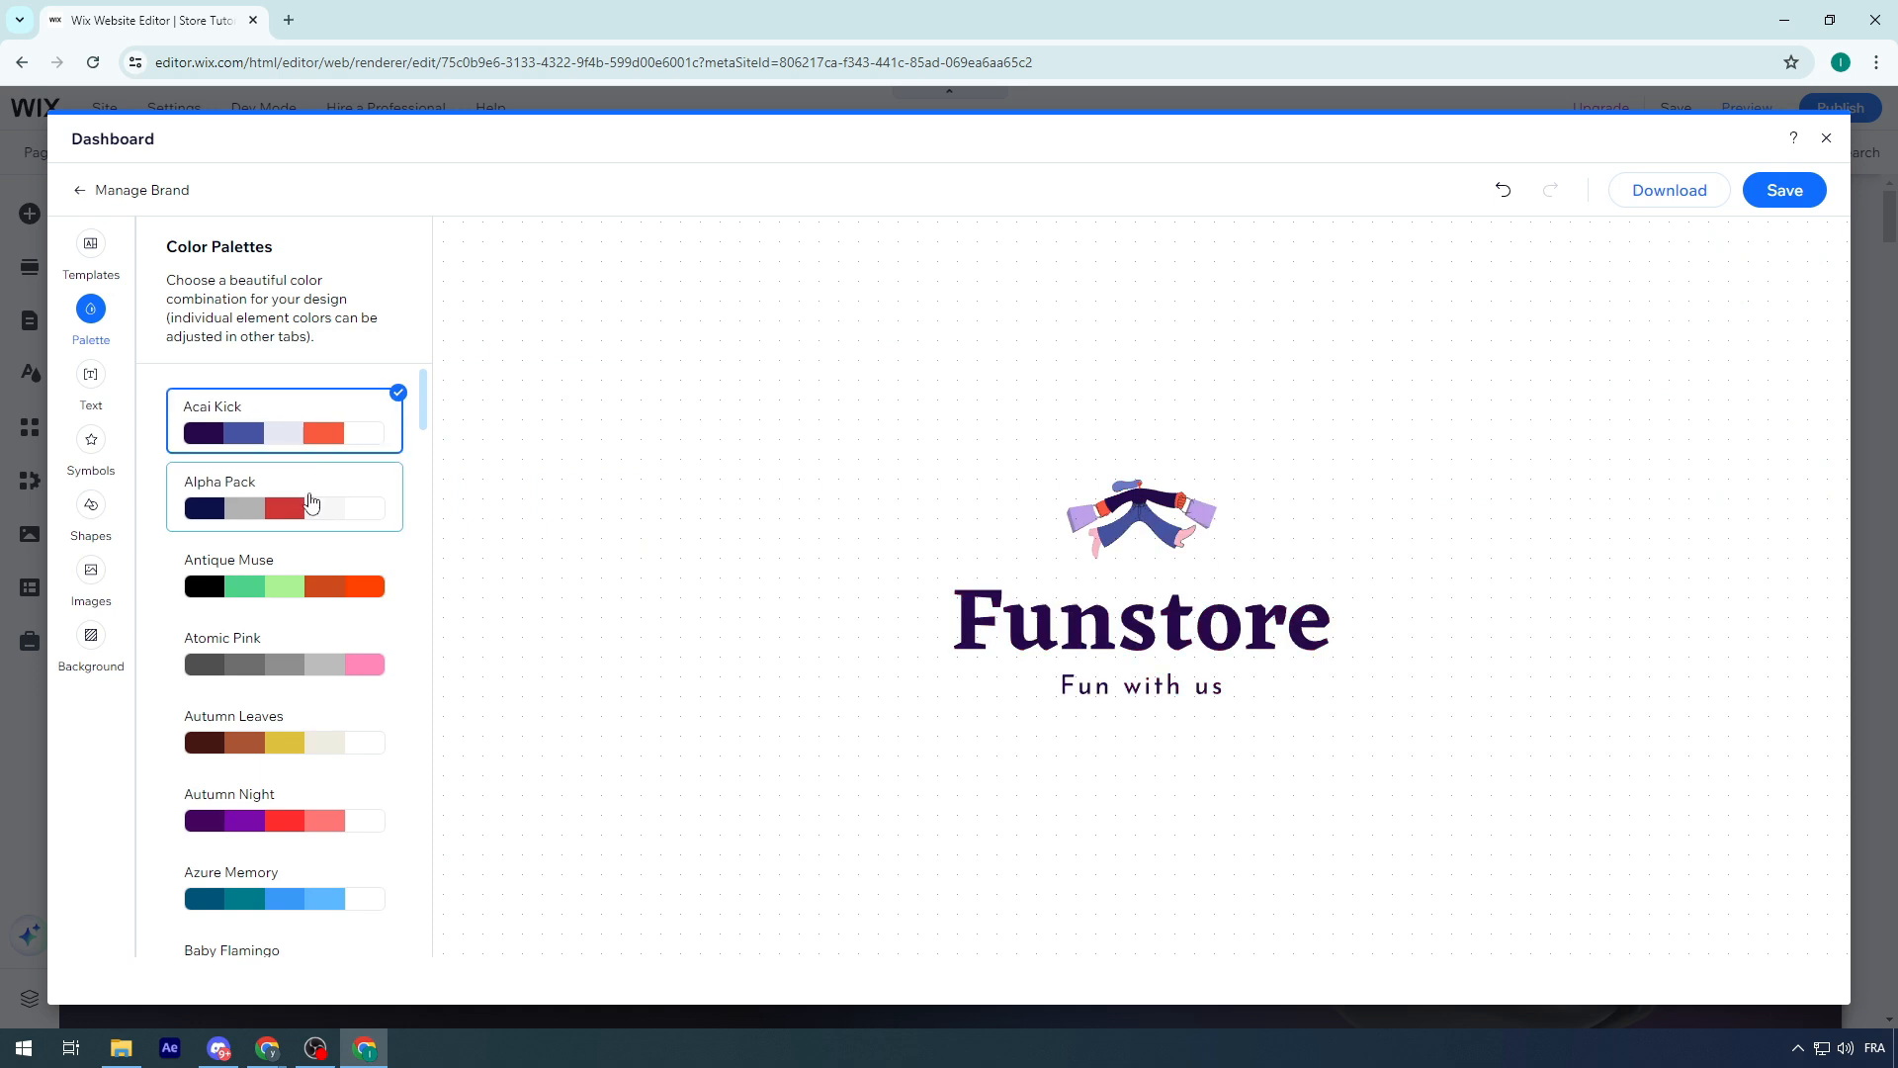
{"action": "left_click", "coordinate": [293, 815]}
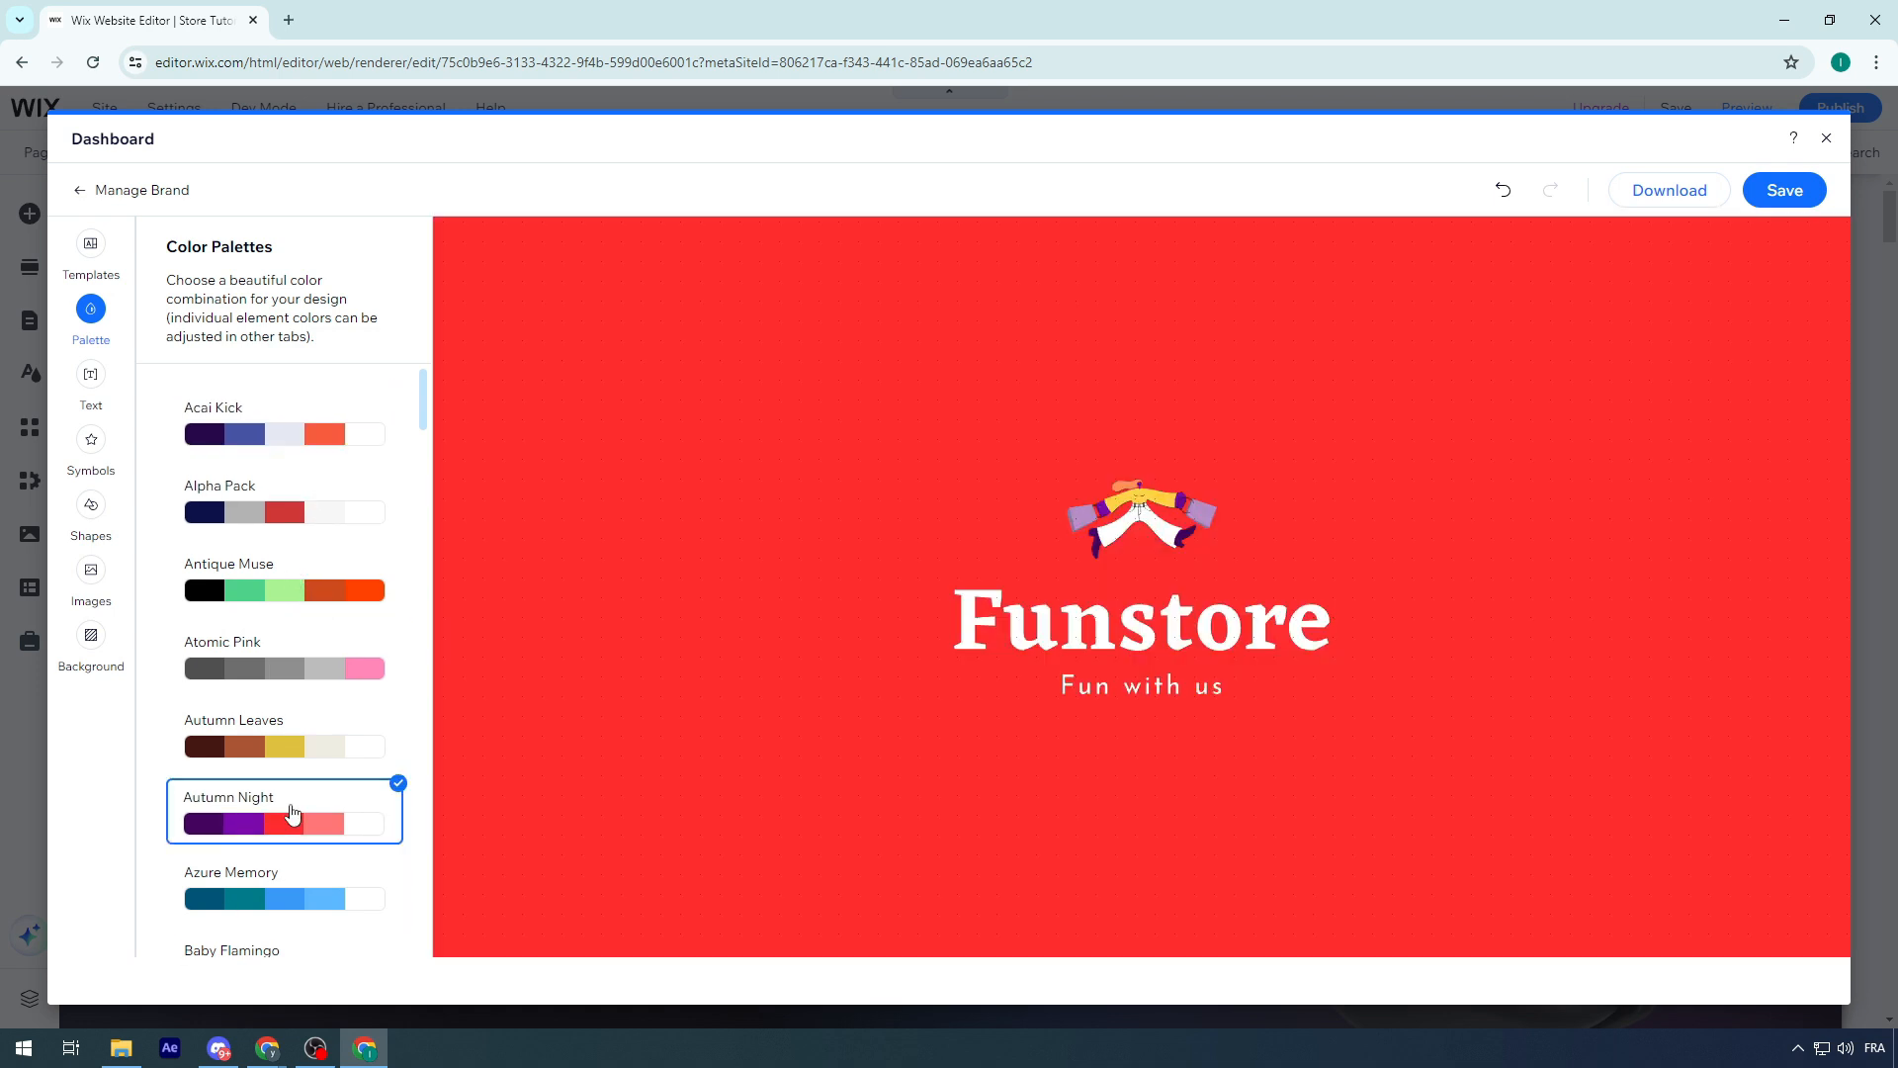
{"action": "left_click", "coordinate": [1775, 196]}
{"action": "left_click", "coordinate": [1779, 198]}
Review the Brand Plus, Advanced and Basic plans offered for downloading the logo, and return to the site editor
{"action": "left_click", "coordinate": [1688, 210]}
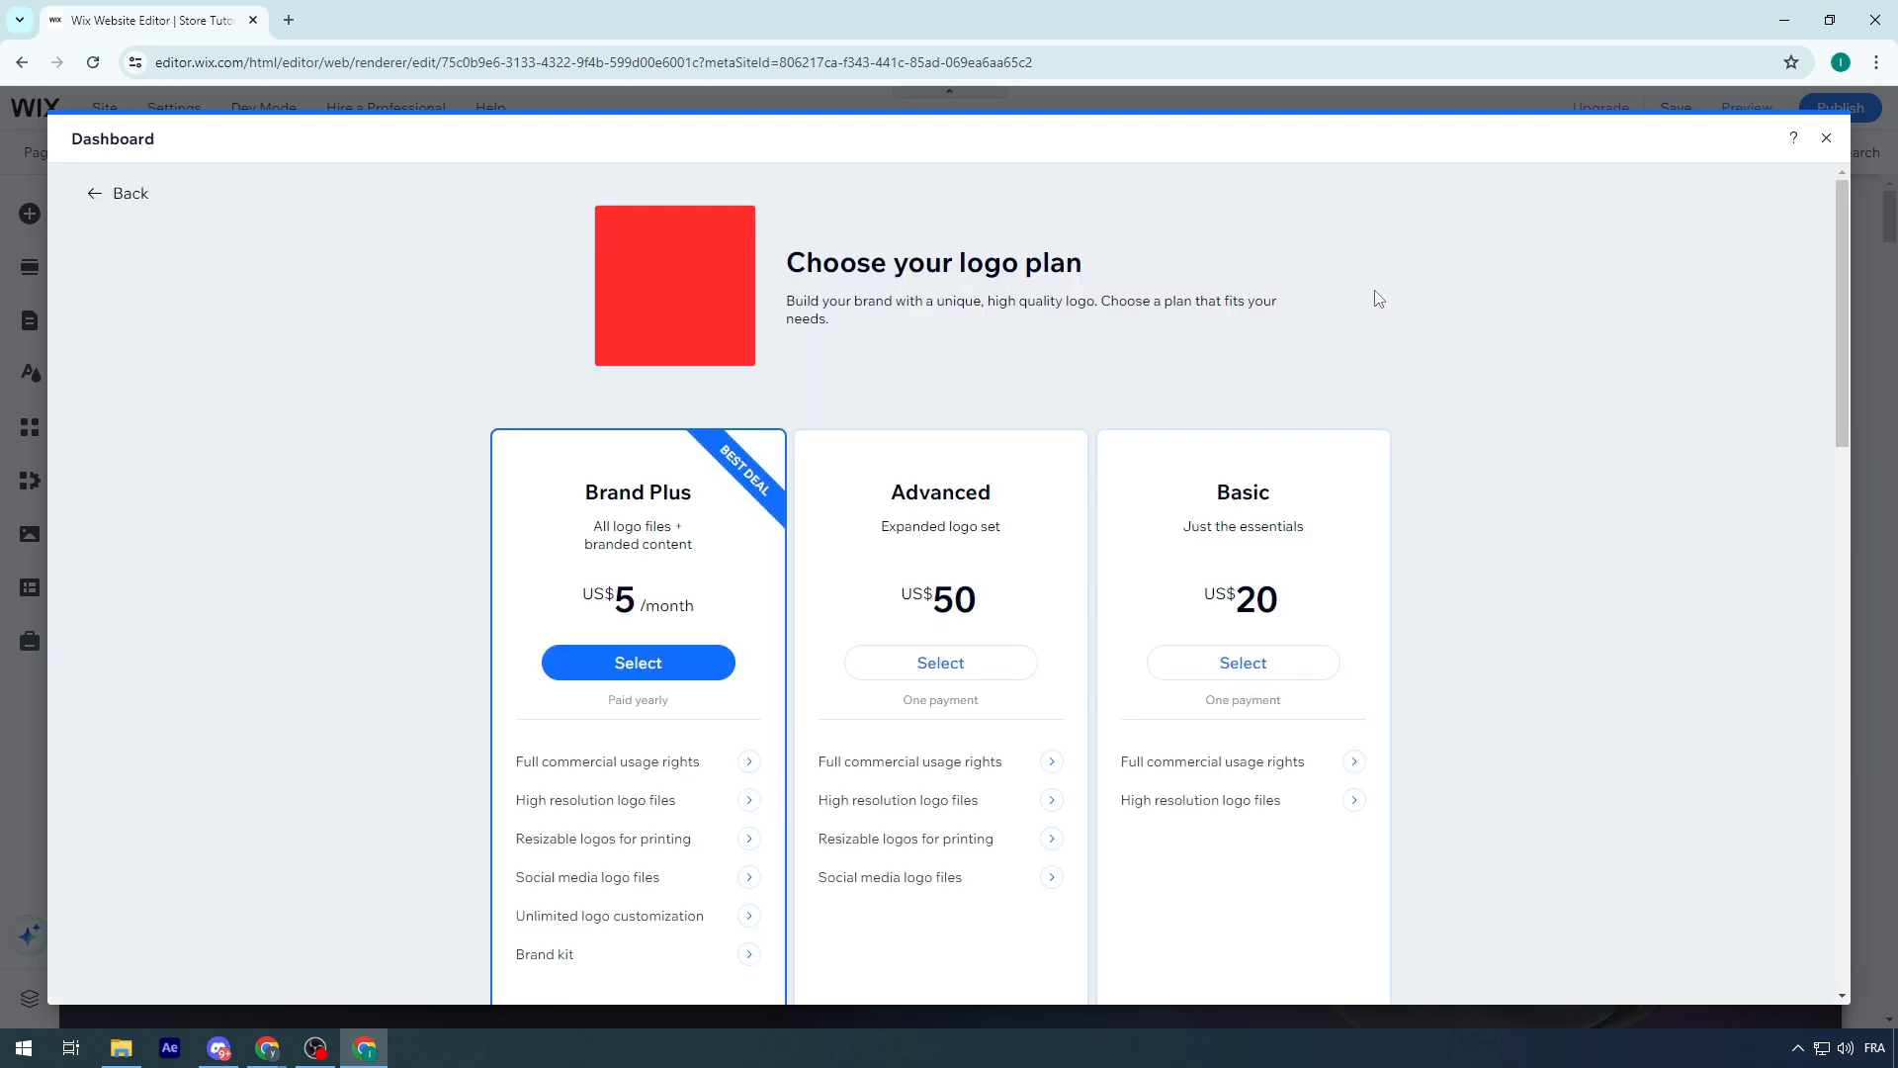
{"action": "scroll", "coordinate": [1265, 277], "scroll_direction": "down", "scroll_amount": 2}
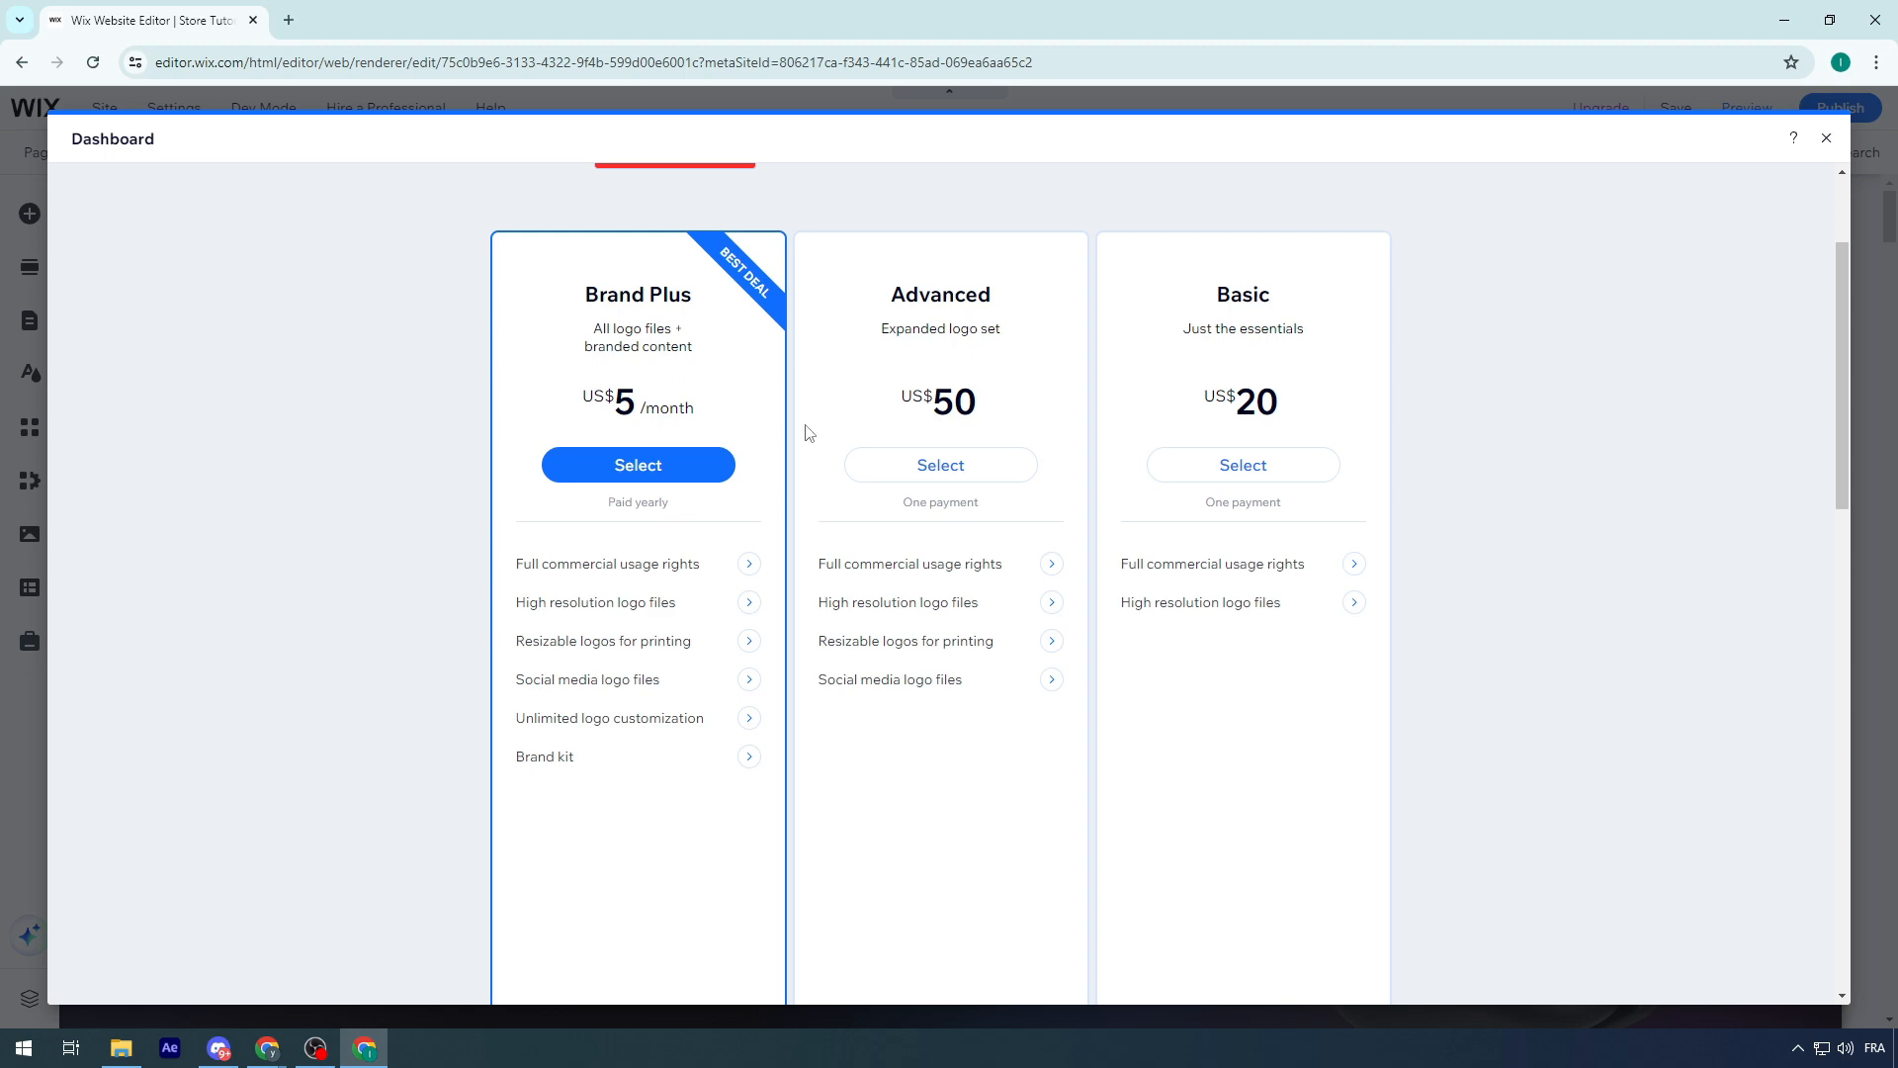
{"action": "scroll", "coordinate": [806, 432], "scroll_direction": "up", "scroll_amount": 2}
{"action": "left_click_drag", "start_coordinate": [776, 259], "coordinate": [1292, 305]}
{"action": "left_click", "coordinate": [1293, 305]}
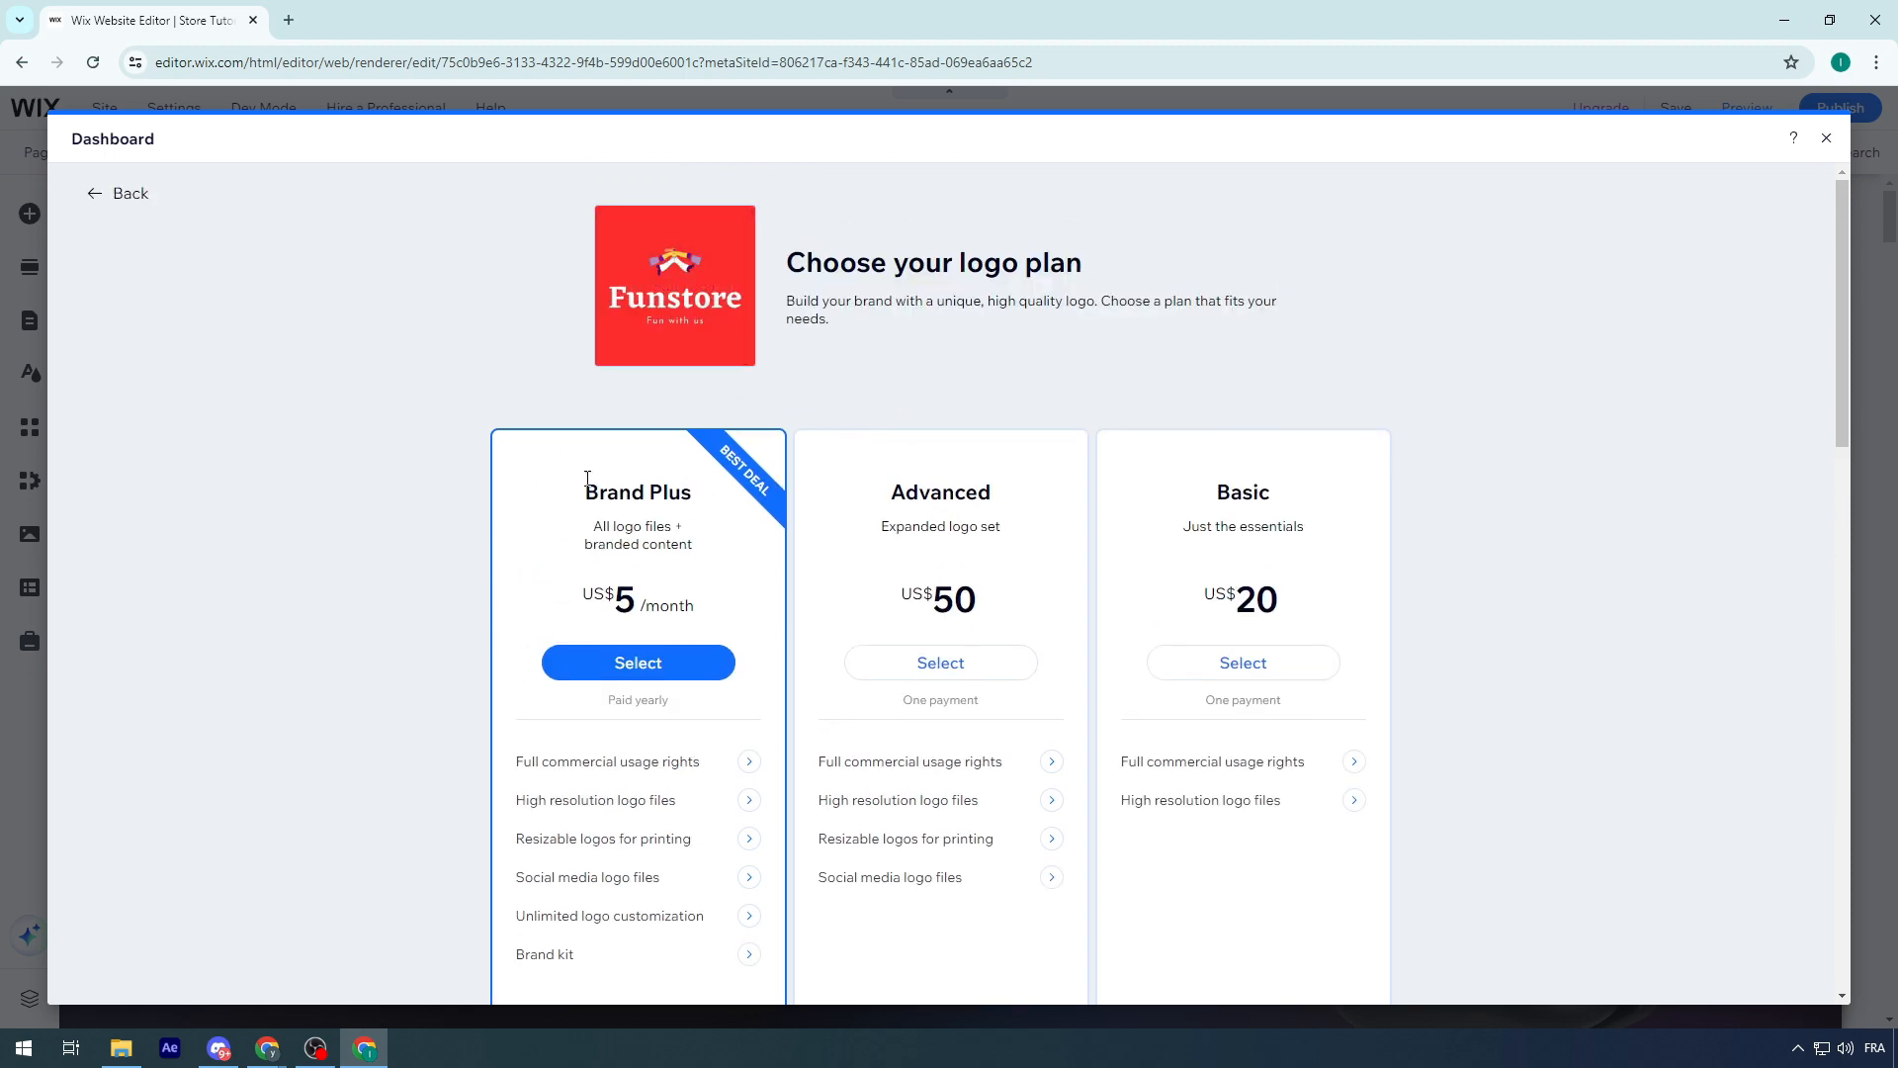
{"action": "scroll", "coordinate": [1186, 485], "scroll_direction": "down", "scroll_amount": 3}
{"action": "scroll", "coordinate": [989, 544], "scroll_direction": "up", "scroll_amount": 3}
{"action": "double_click", "coordinate": [918, 492]}
{"action": "scroll", "coordinate": [911, 500], "scroll_direction": "down", "scroll_amount": 2}
{"action": "scroll", "coordinate": [911, 501], "scroll_direction": "up", "scroll_amount": 2}
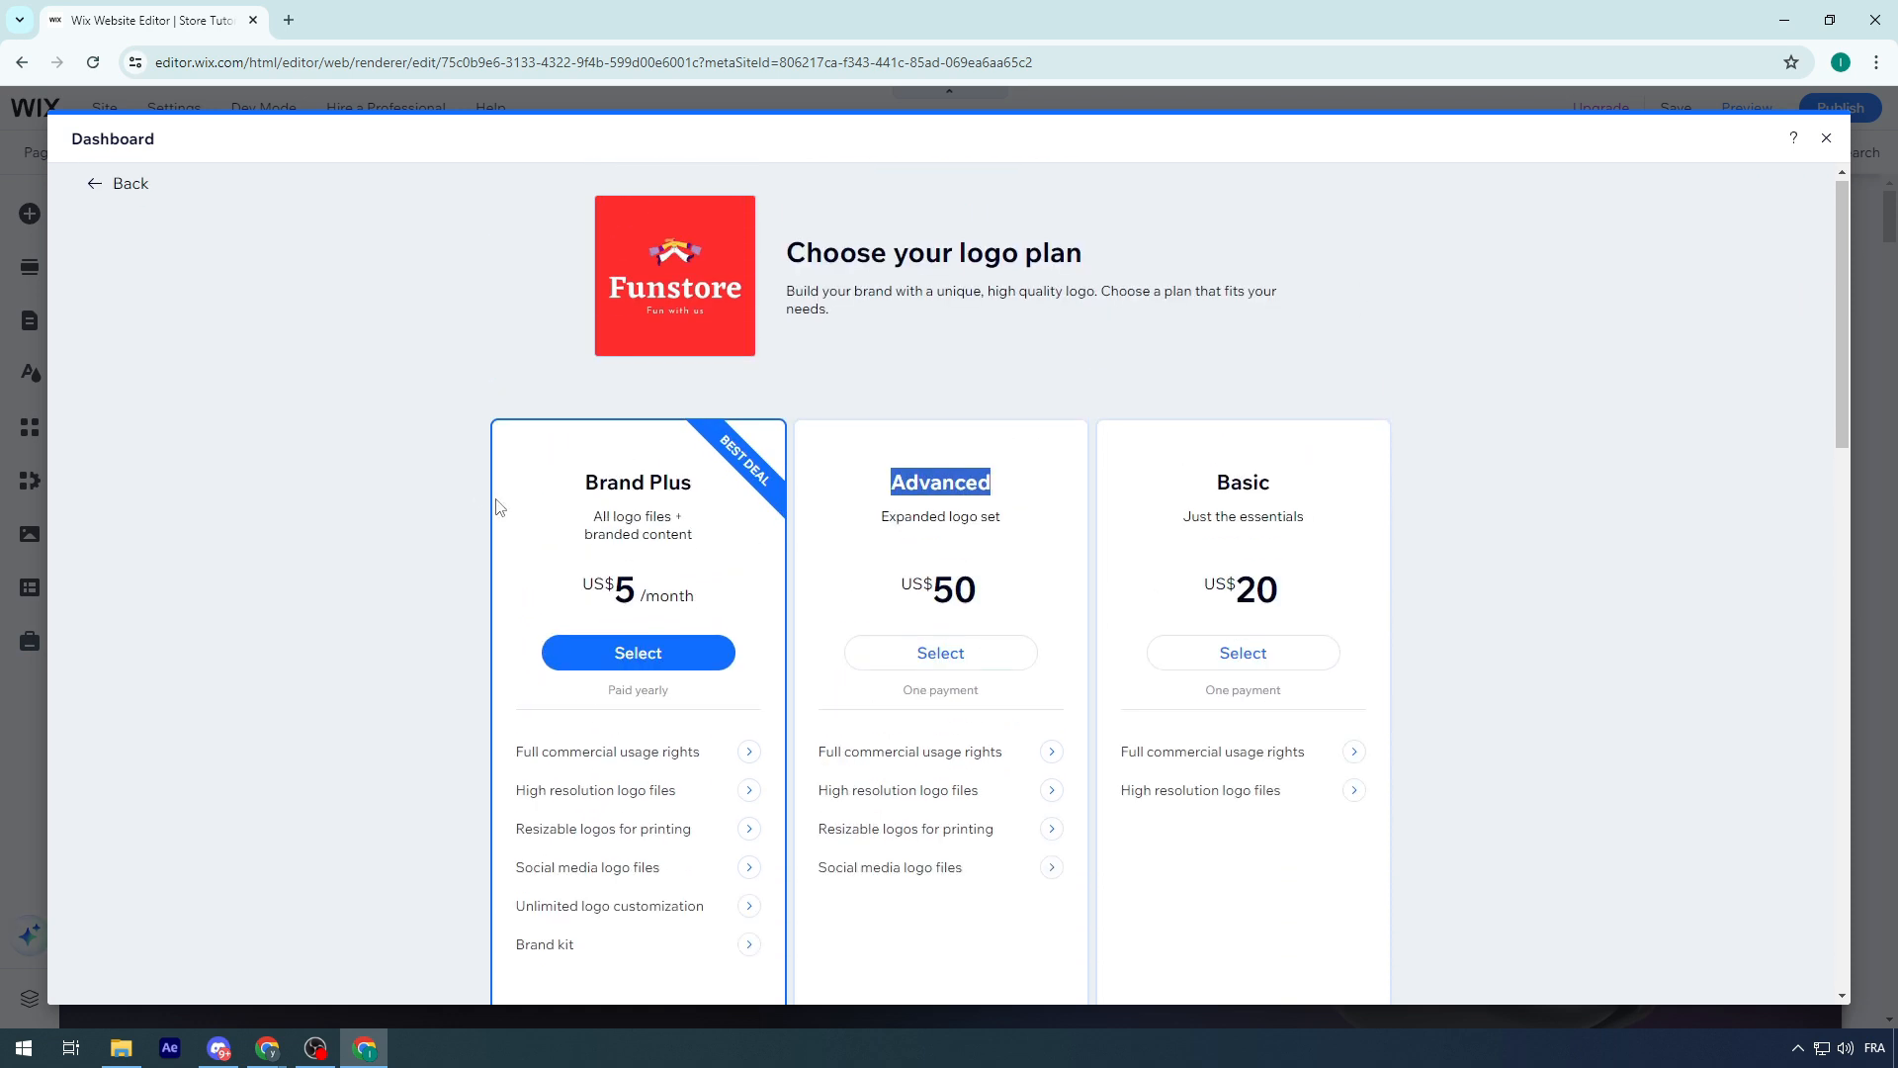
{"action": "left_click", "coordinate": [85, 197]}
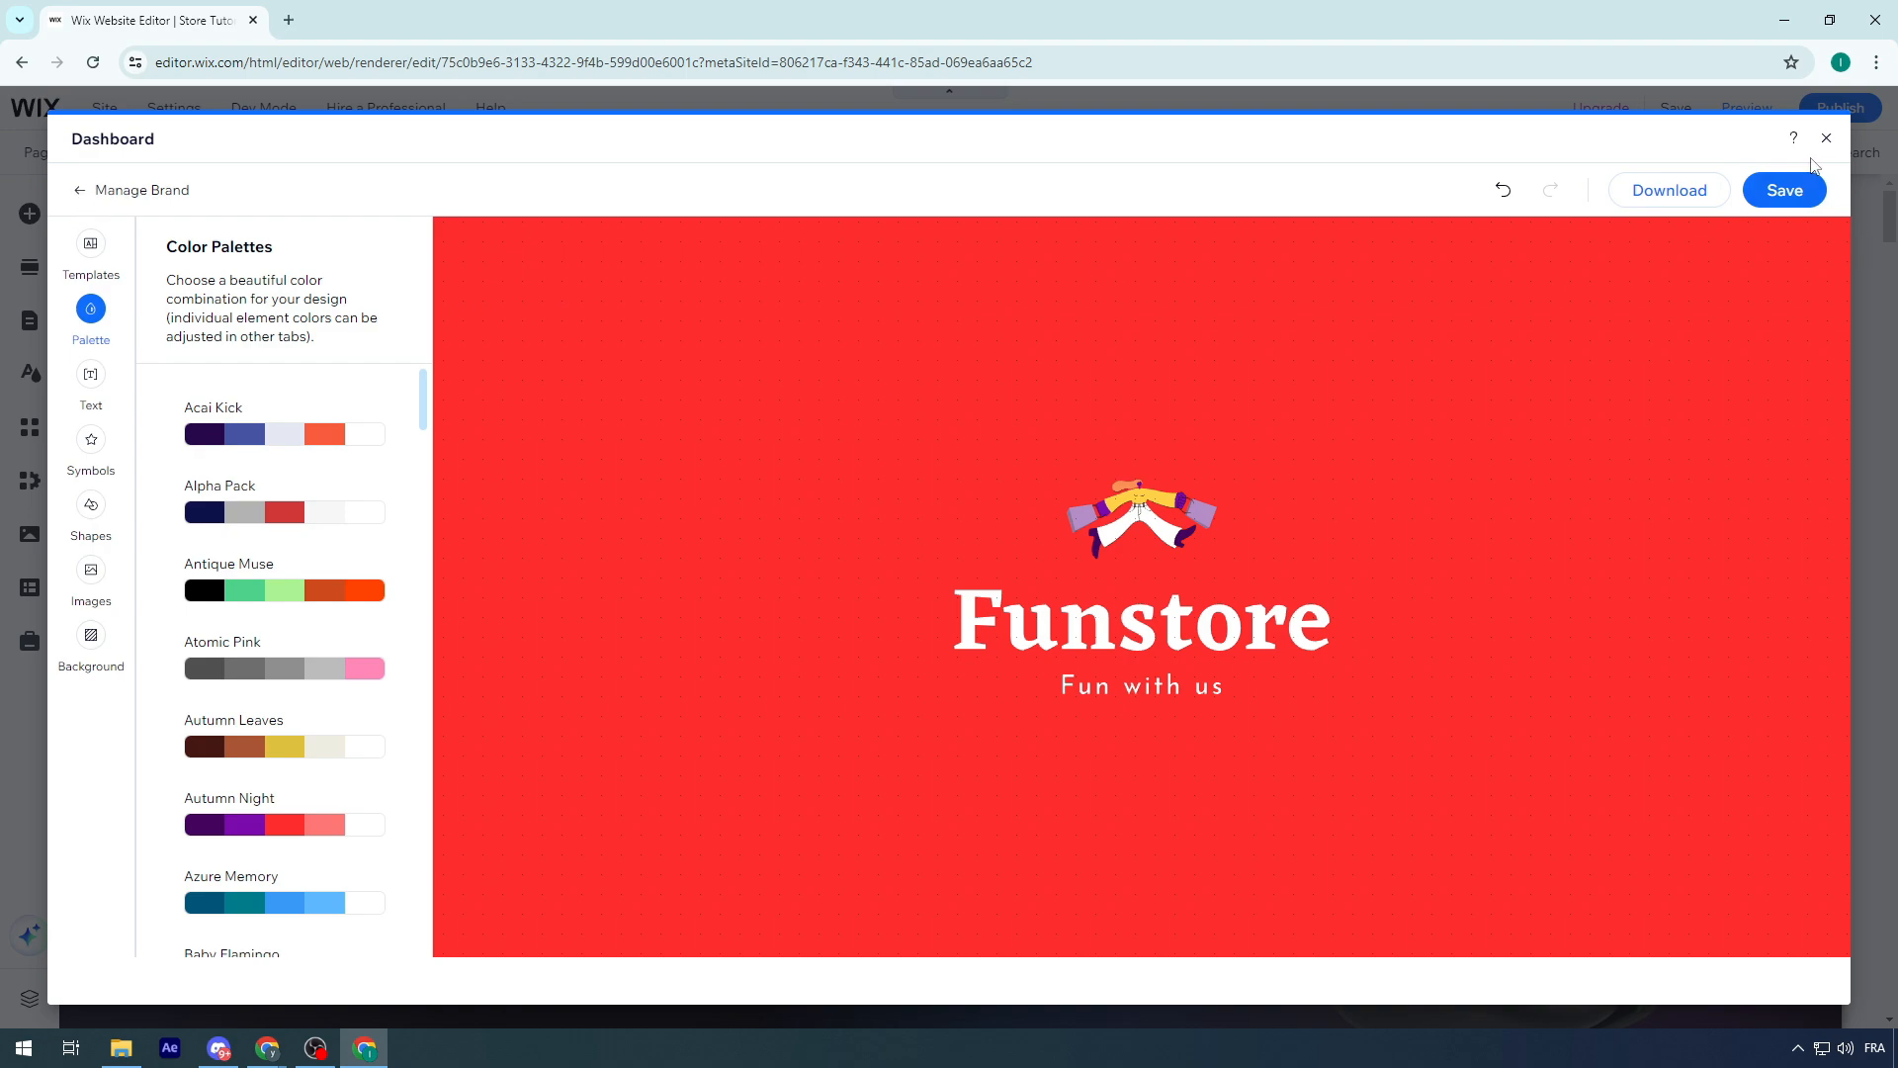
{"action": "left_click", "coordinate": [1826, 139]}
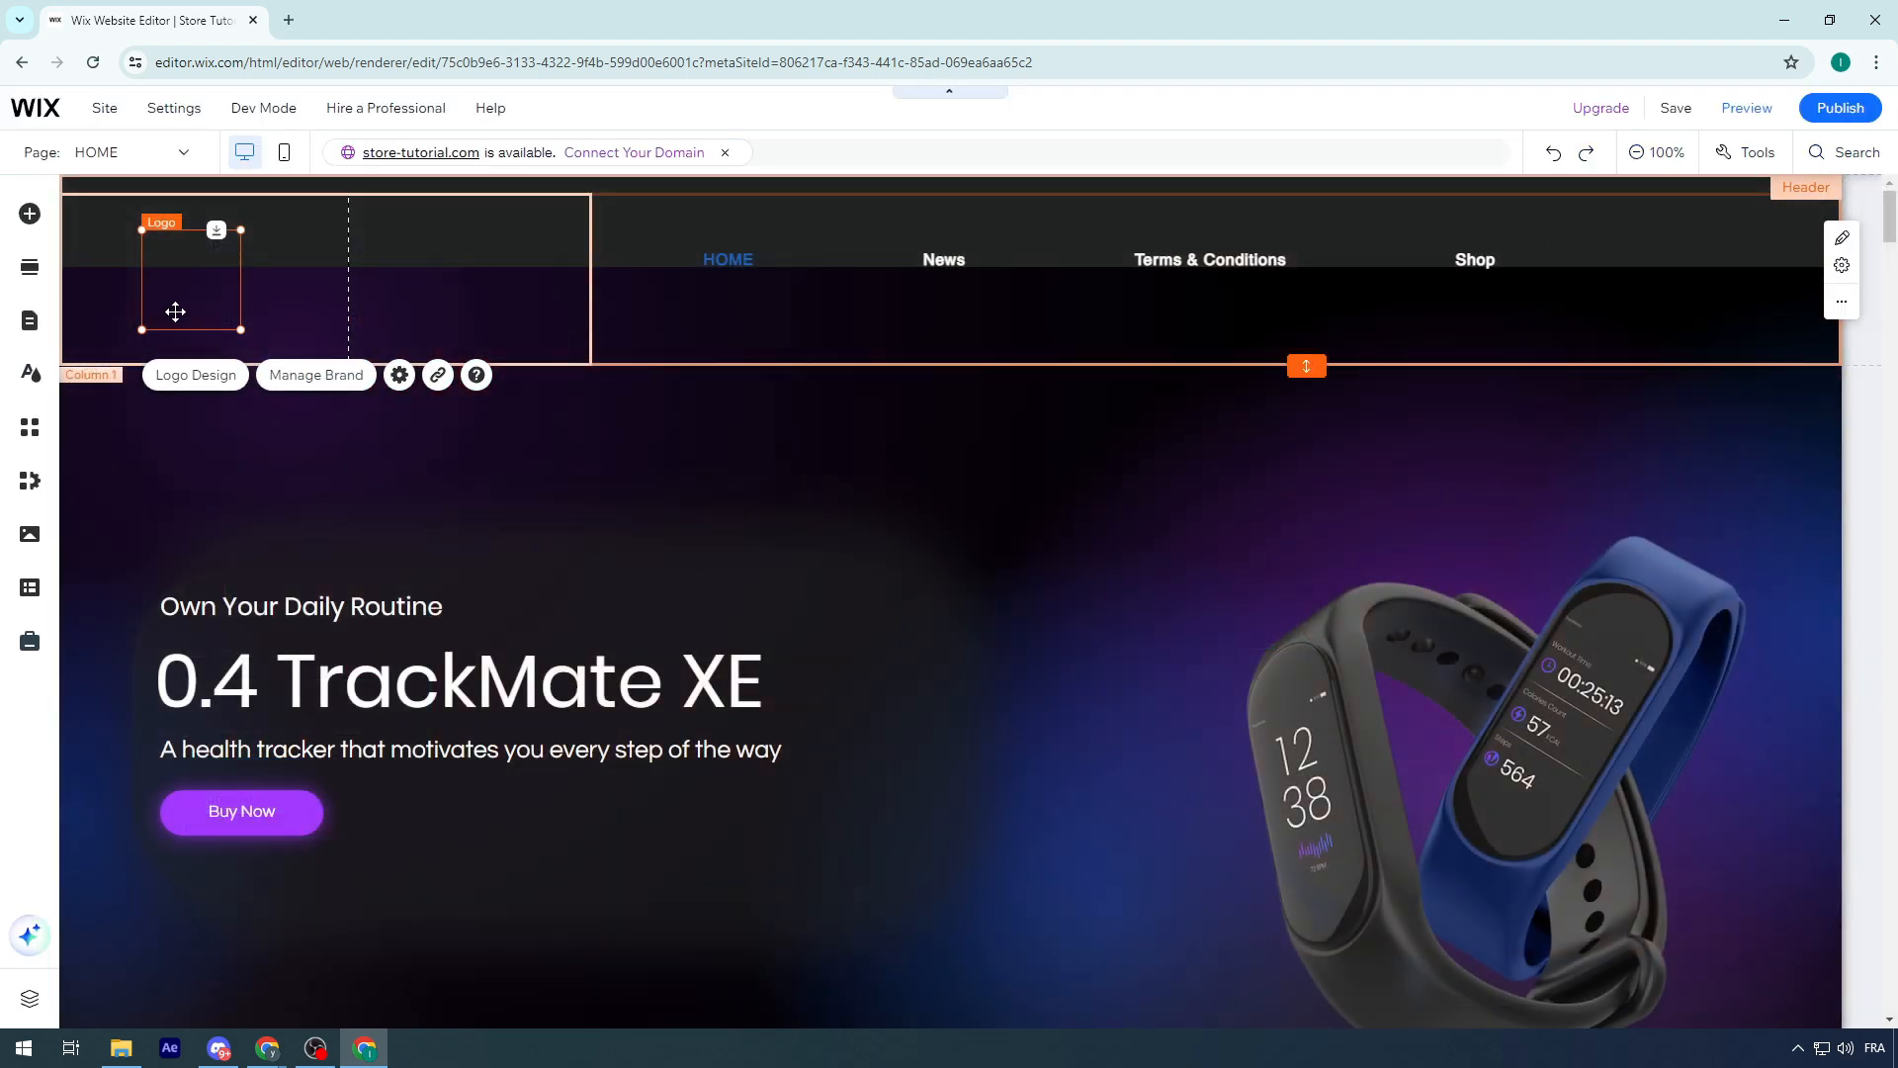
Reopen the header logo in the logo designer and try a white FFFFFF background color
{"action": "left_click", "coordinate": [190, 375]}
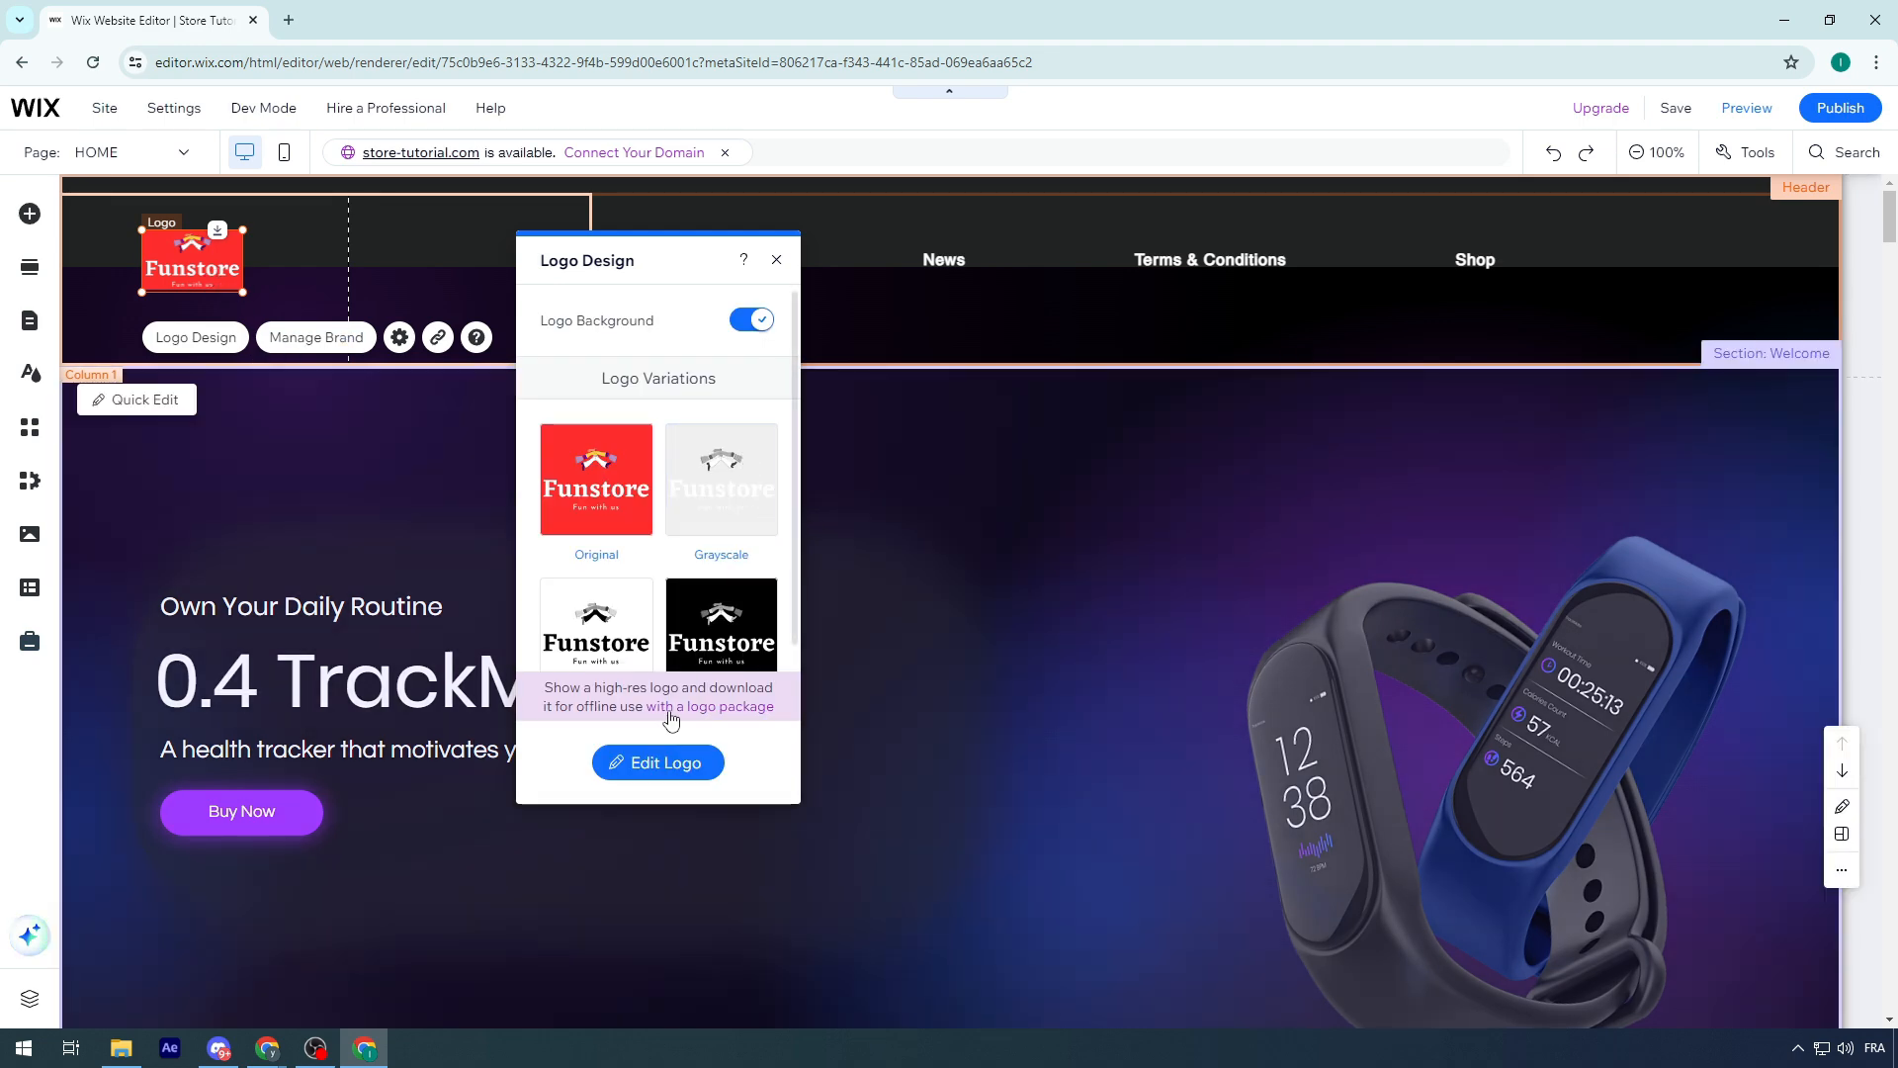
{"action": "left_click", "coordinate": [674, 761]}
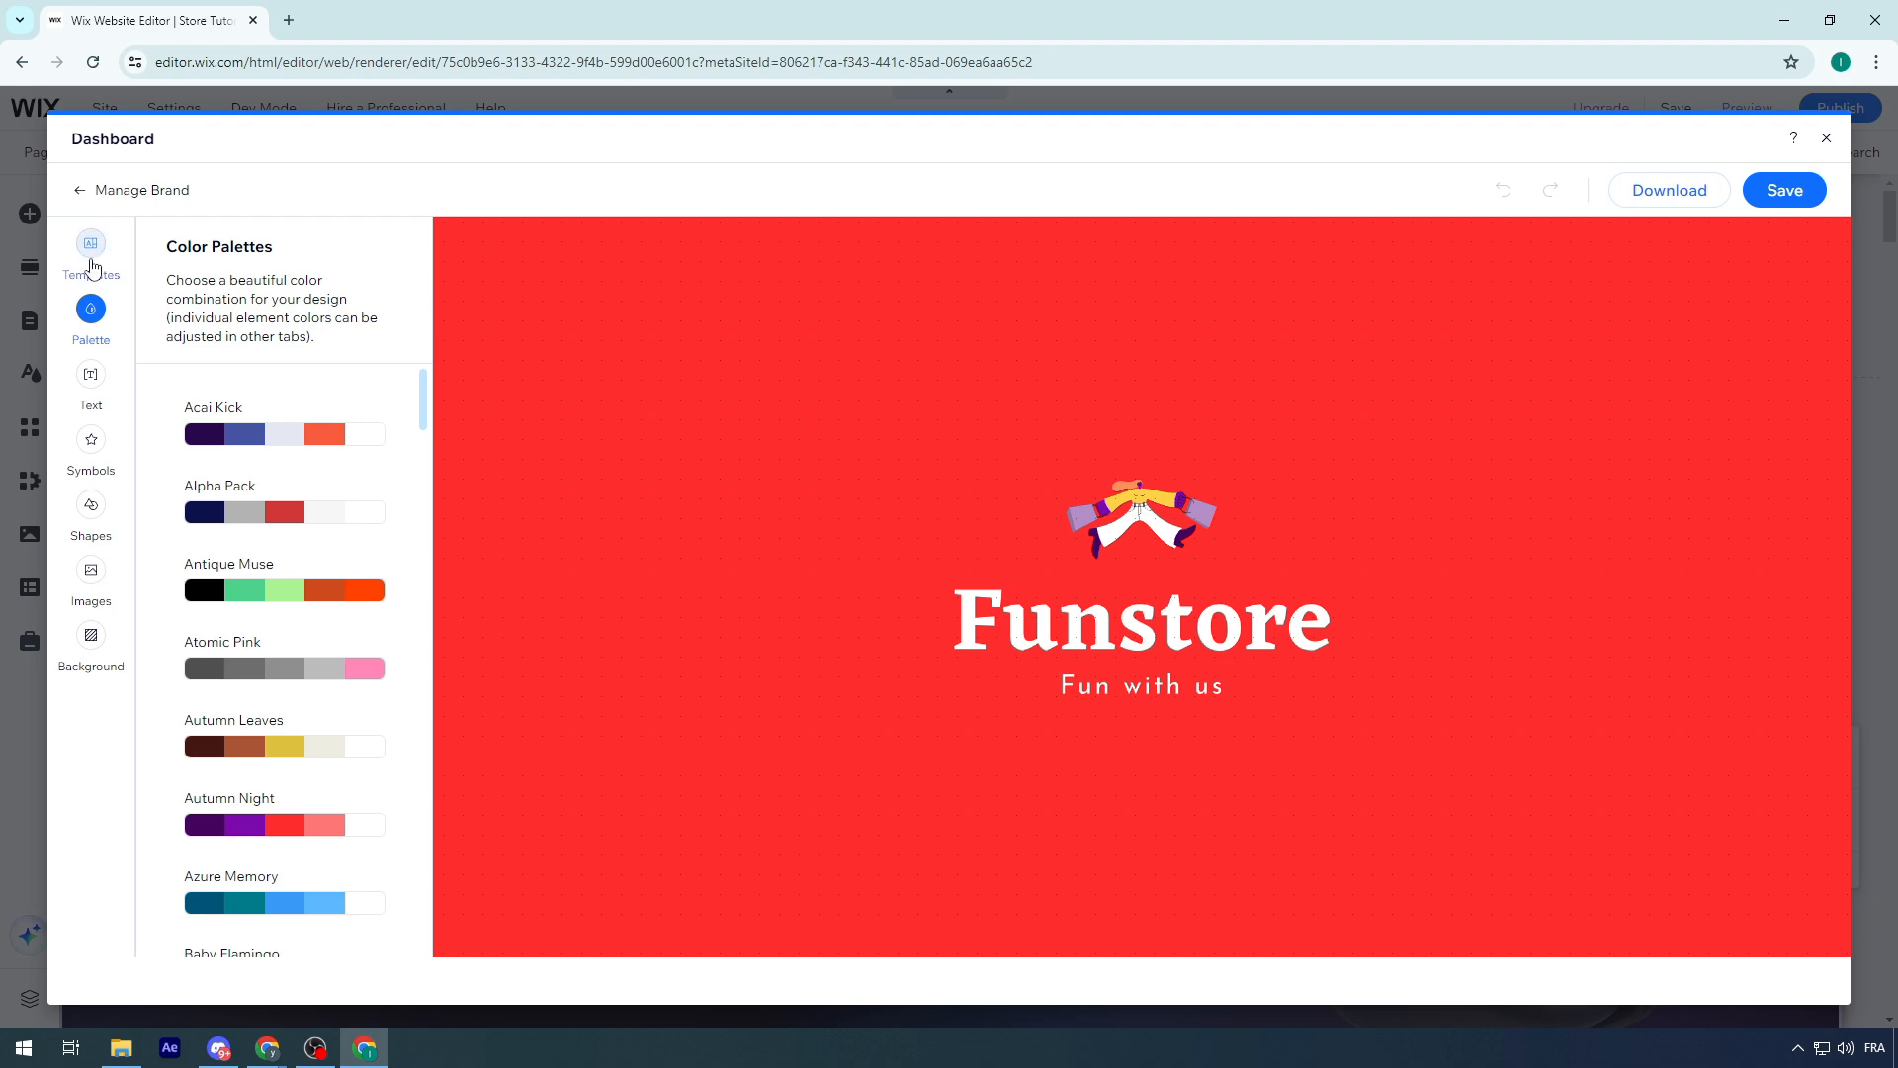
{"action": "left_click", "coordinate": [95, 267]}
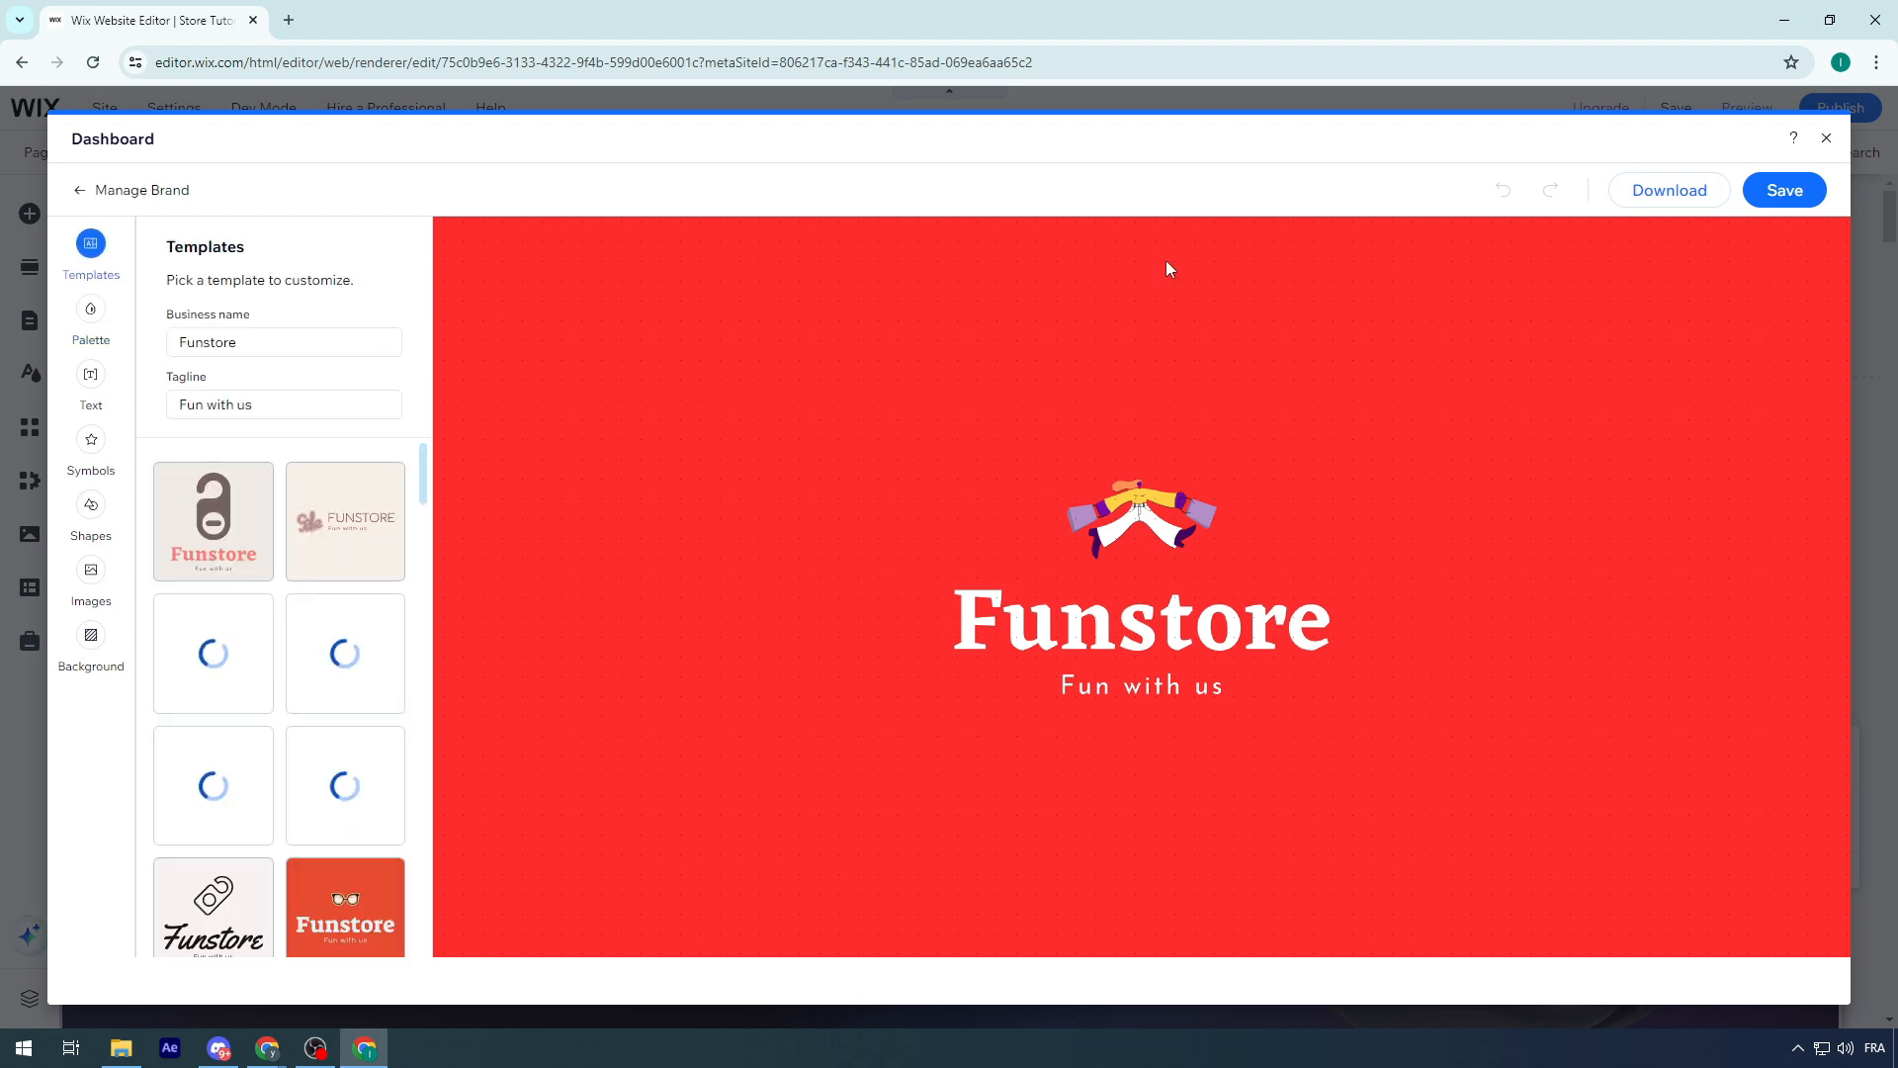
{"action": "left_click", "coordinate": [110, 651]}
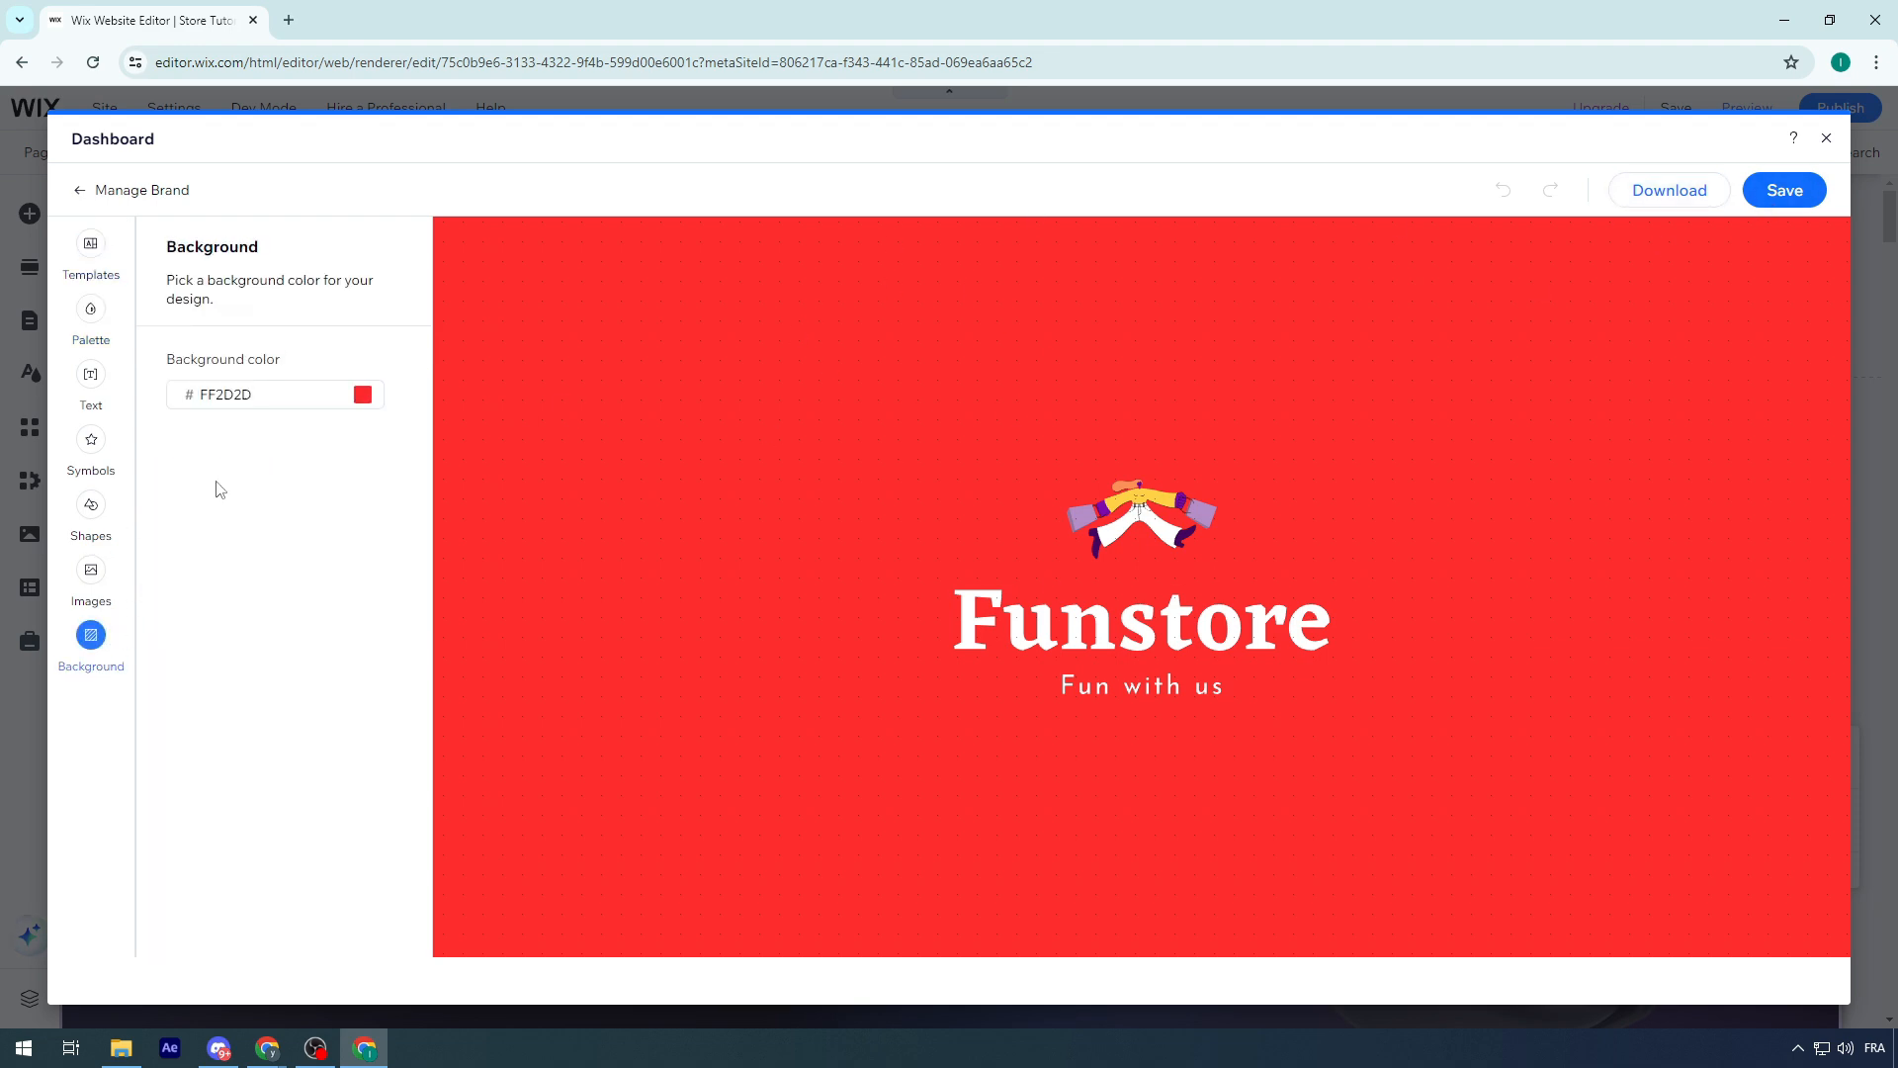
{"action": "left_click", "coordinate": [275, 395]}
{"action": "left_click", "coordinate": [421, 441]}
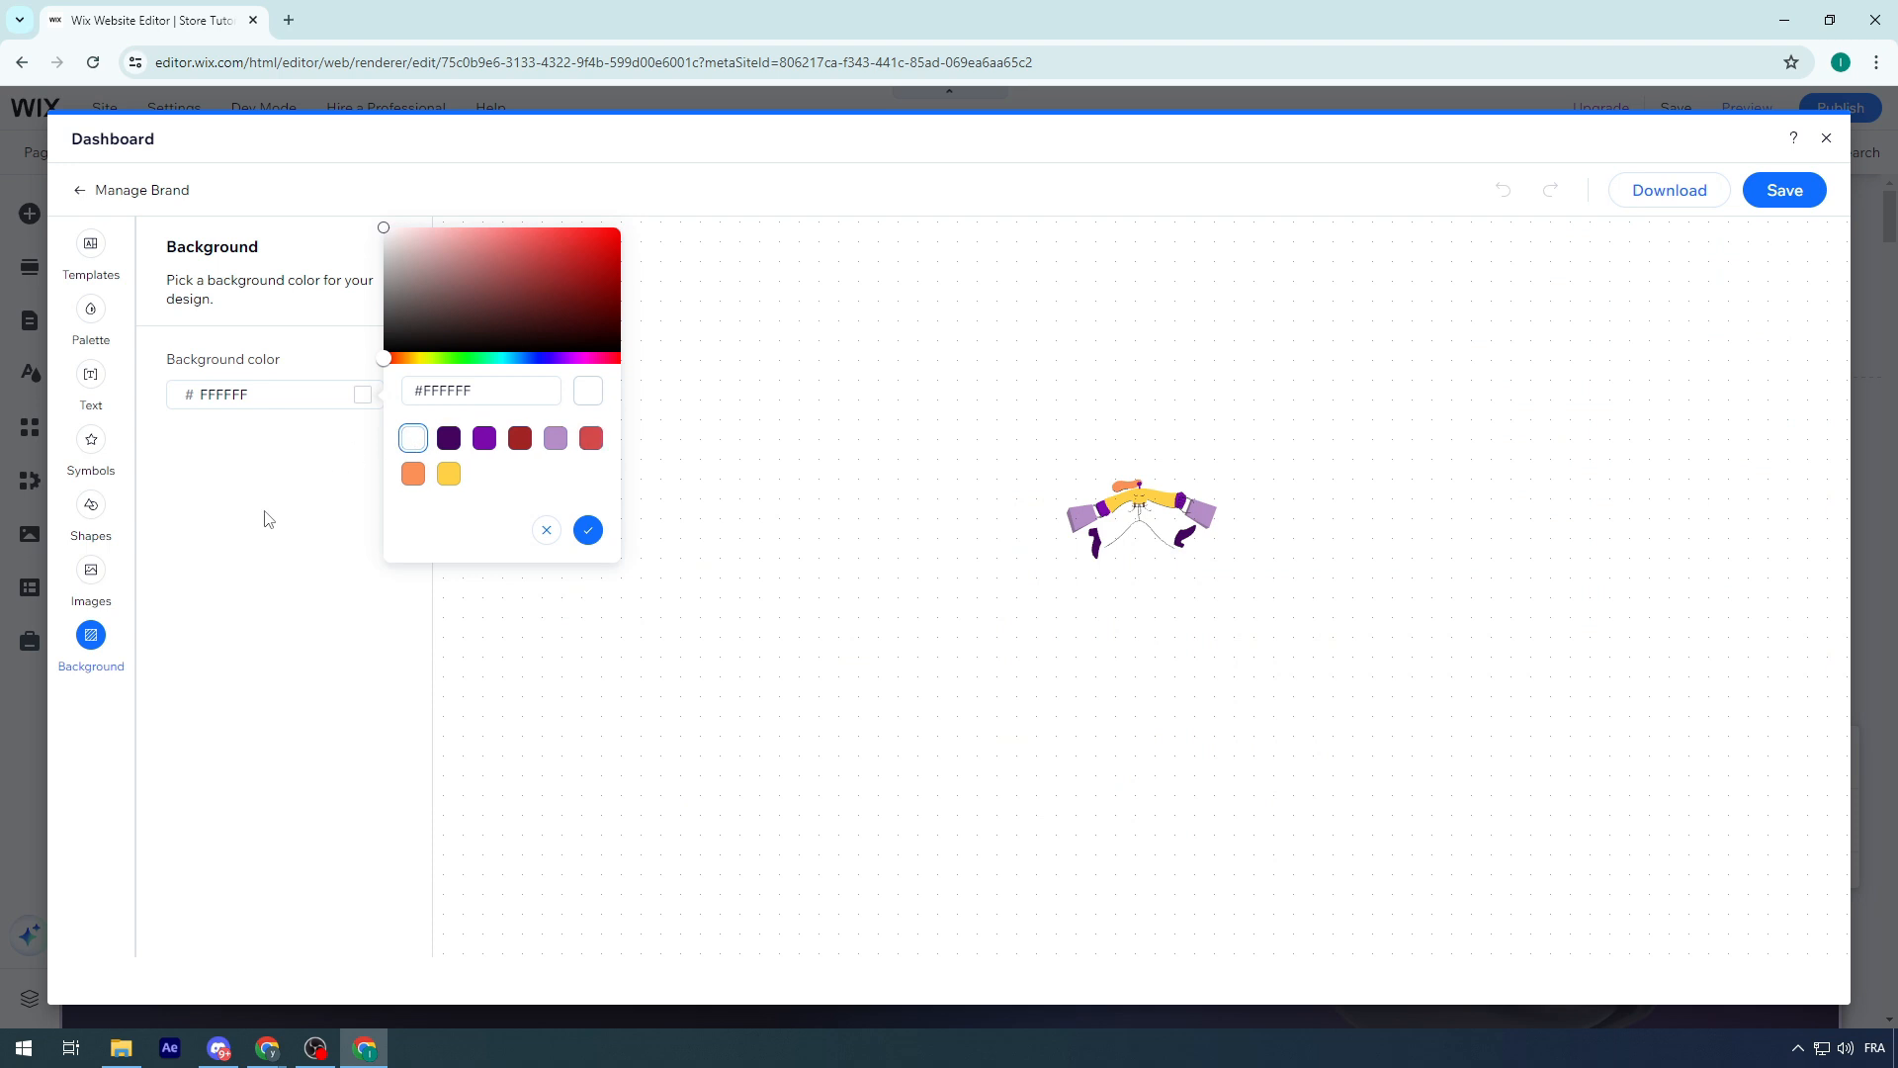
Look through the image, shape, symbol, text, palette and template options, and close the logo designer without saving
{"action": "left_click", "coordinate": [89, 574]}
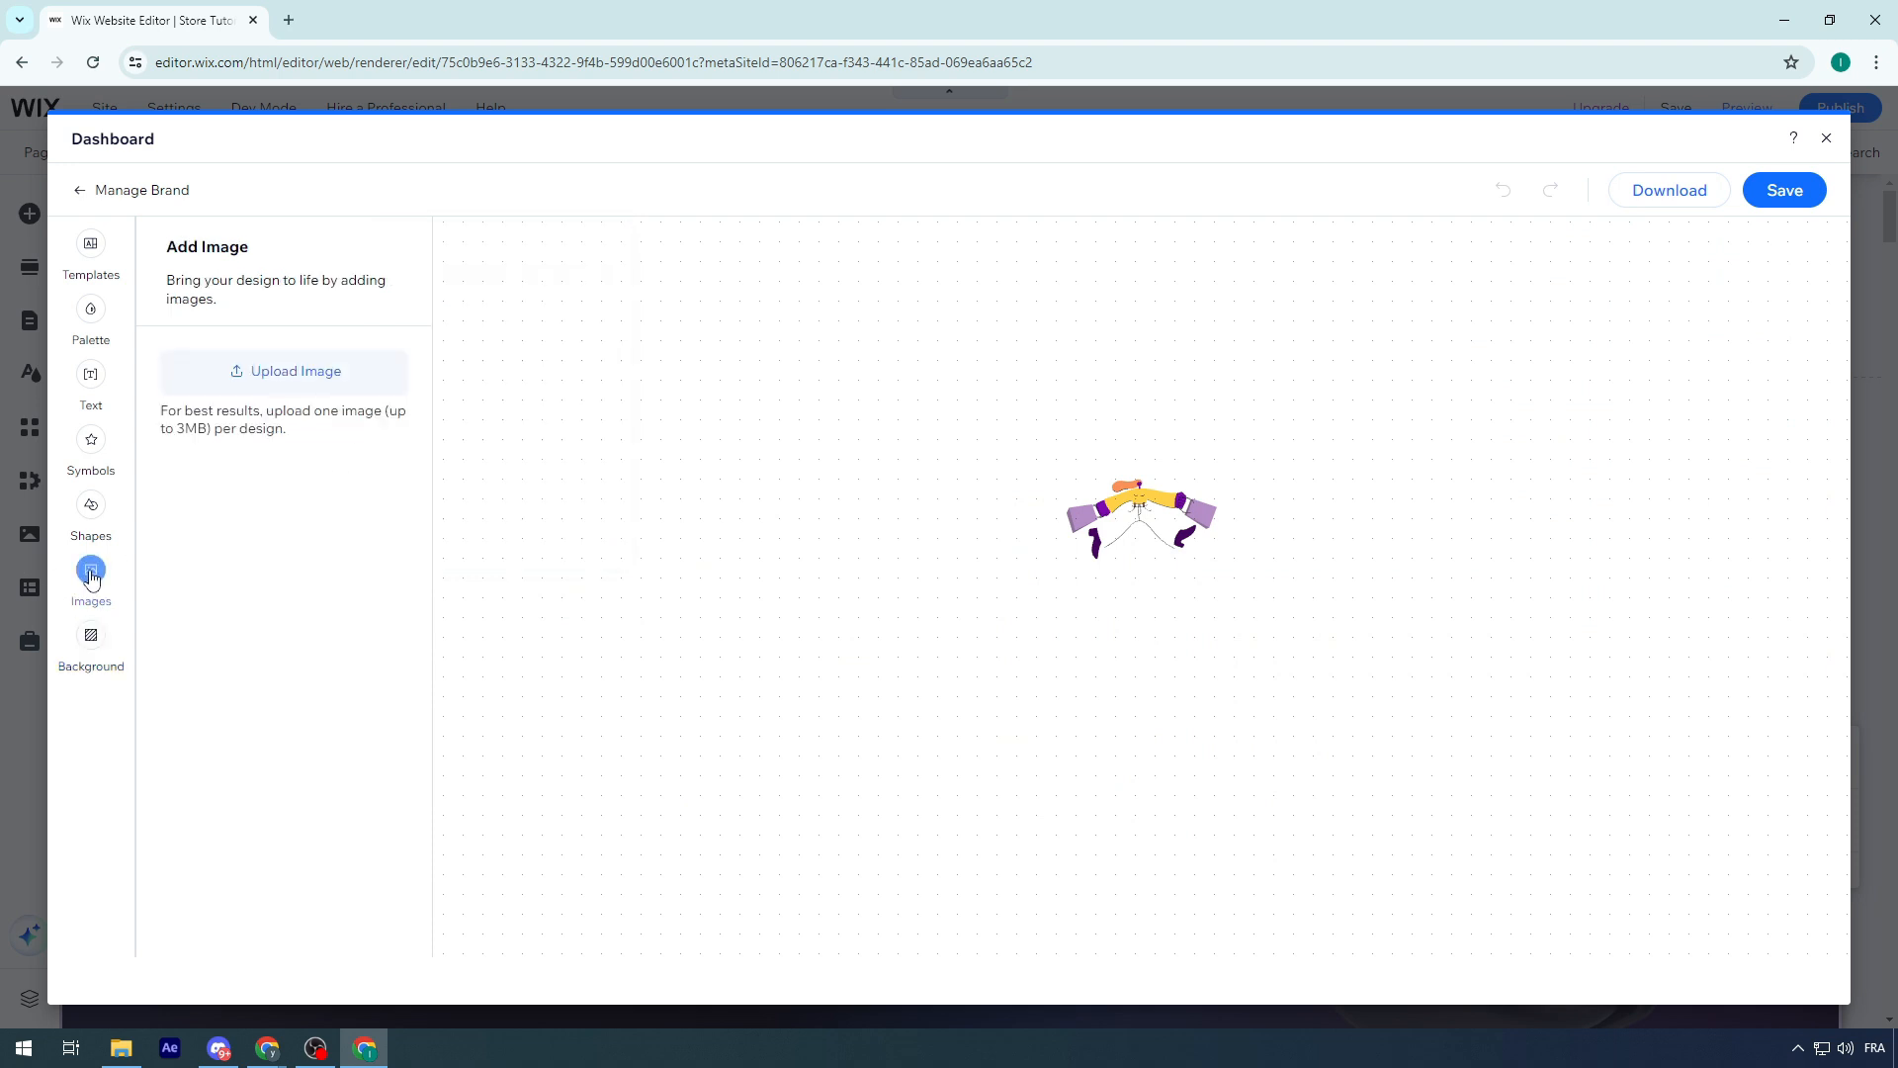
{"action": "left_click", "coordinate": [91, 512]}
{"action": "left_click_drag", "start_coordinate": [281, 508], "coordinate": [1103, 616]}
{"action": "left_click", "coordinate": [1103, 616]}
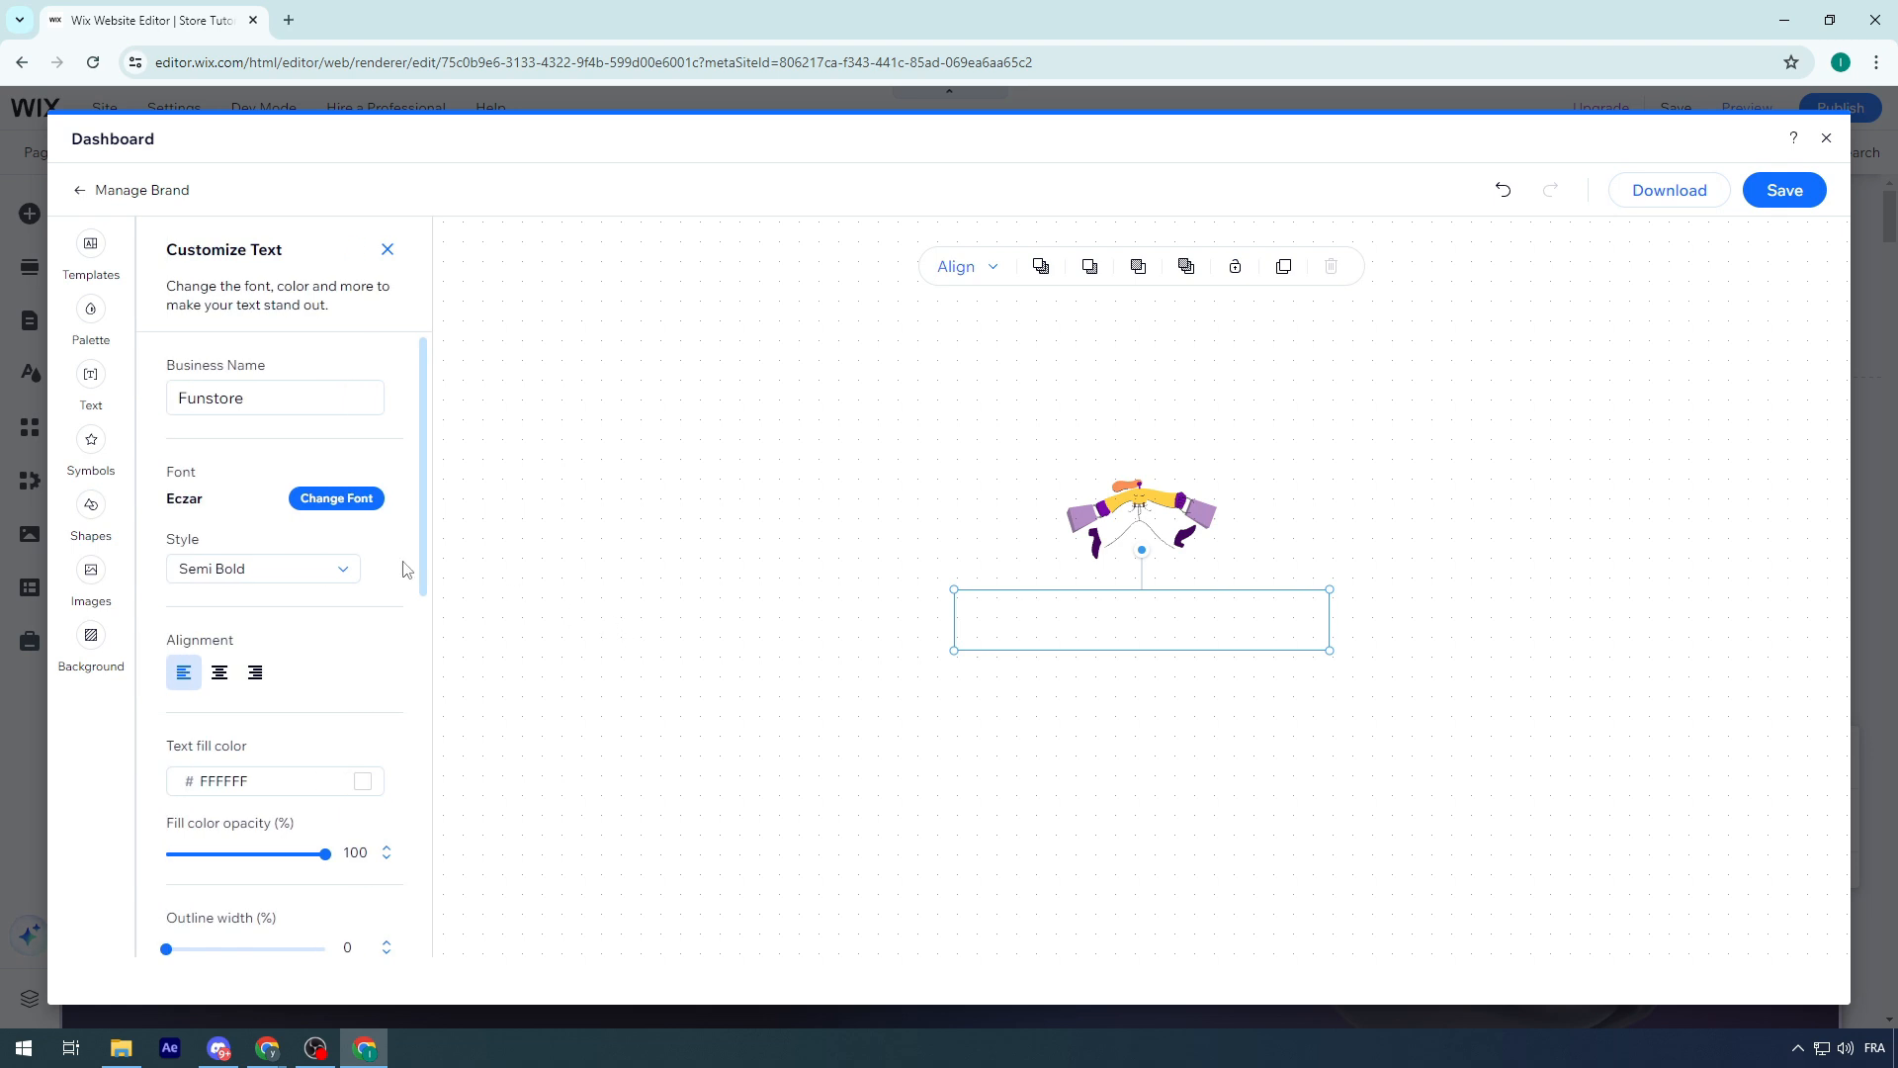
{"action": "left_click", "coordinate": [91, 445]}
{"action": "left_click", "coordinate": [90, 376]}
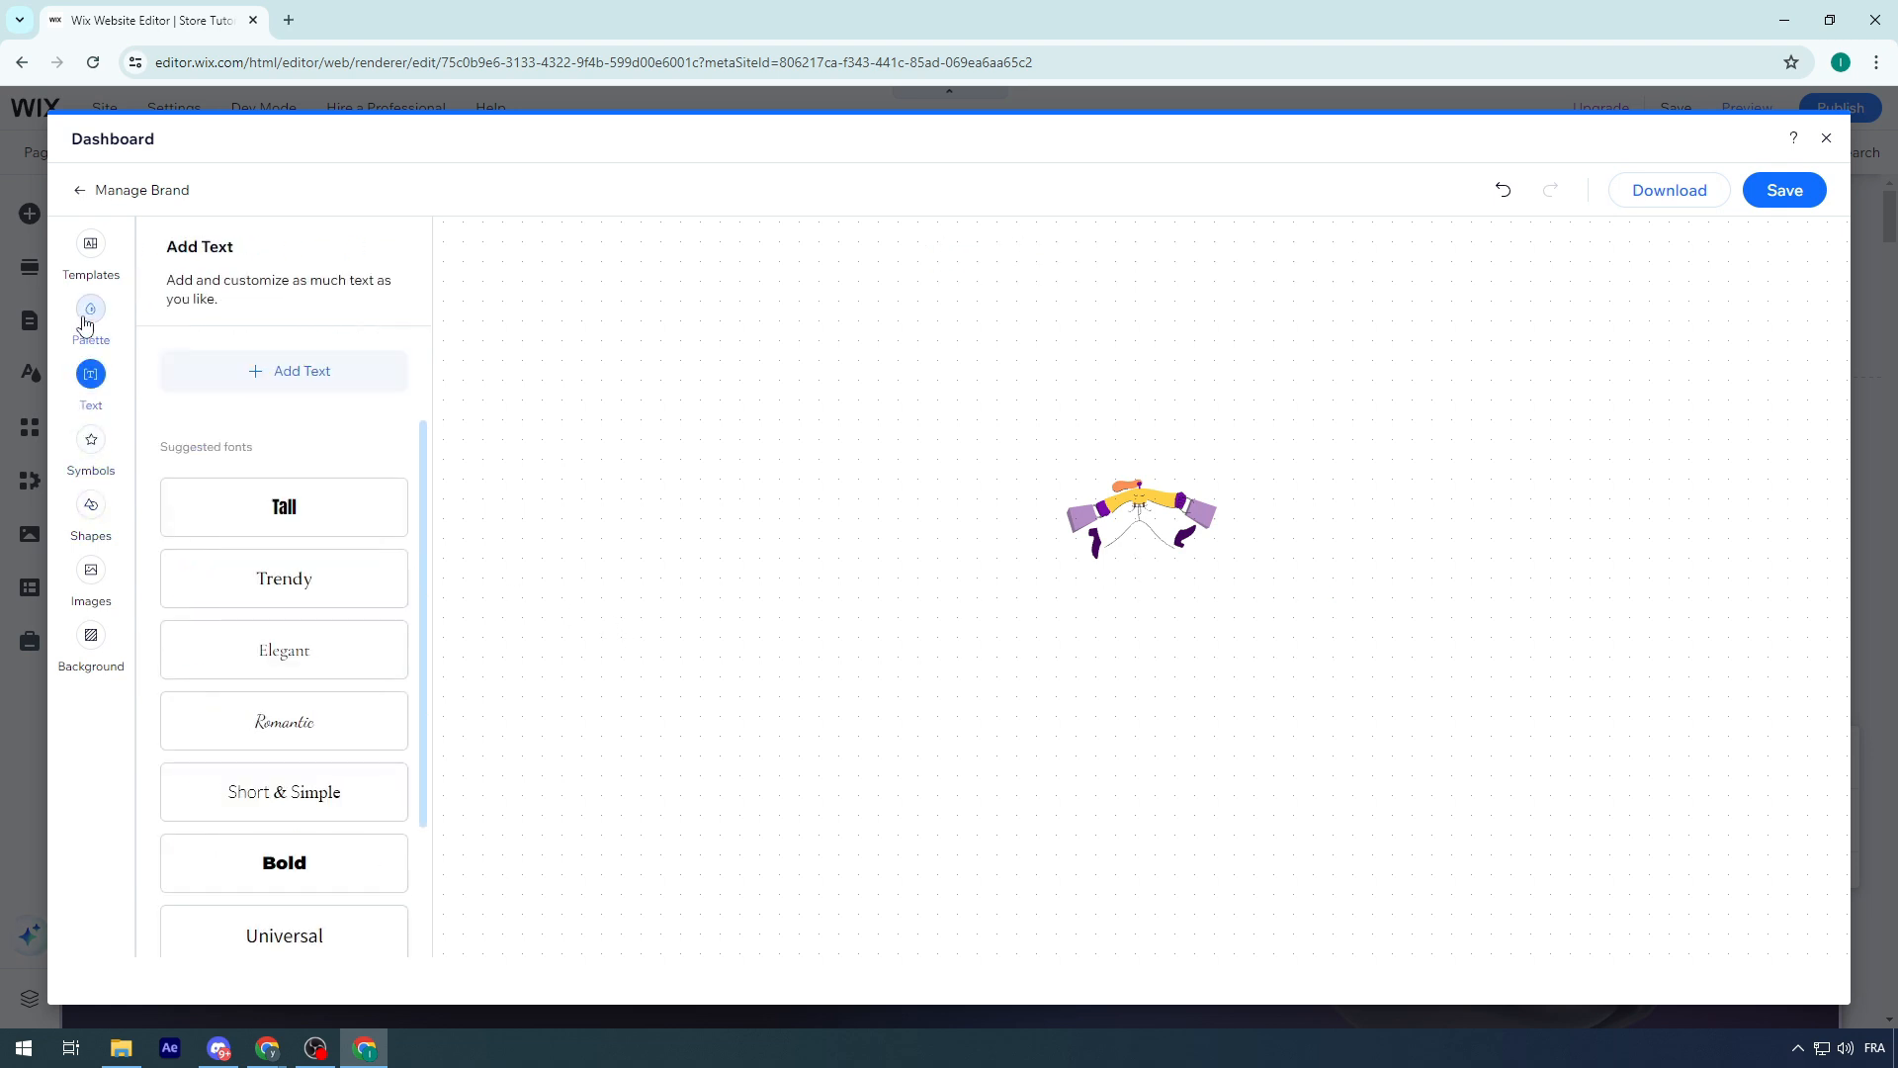
{"action": "left_click", "coordinate": [90, 312]}
{"action": "left_click", "coordinate": [94, 255]}
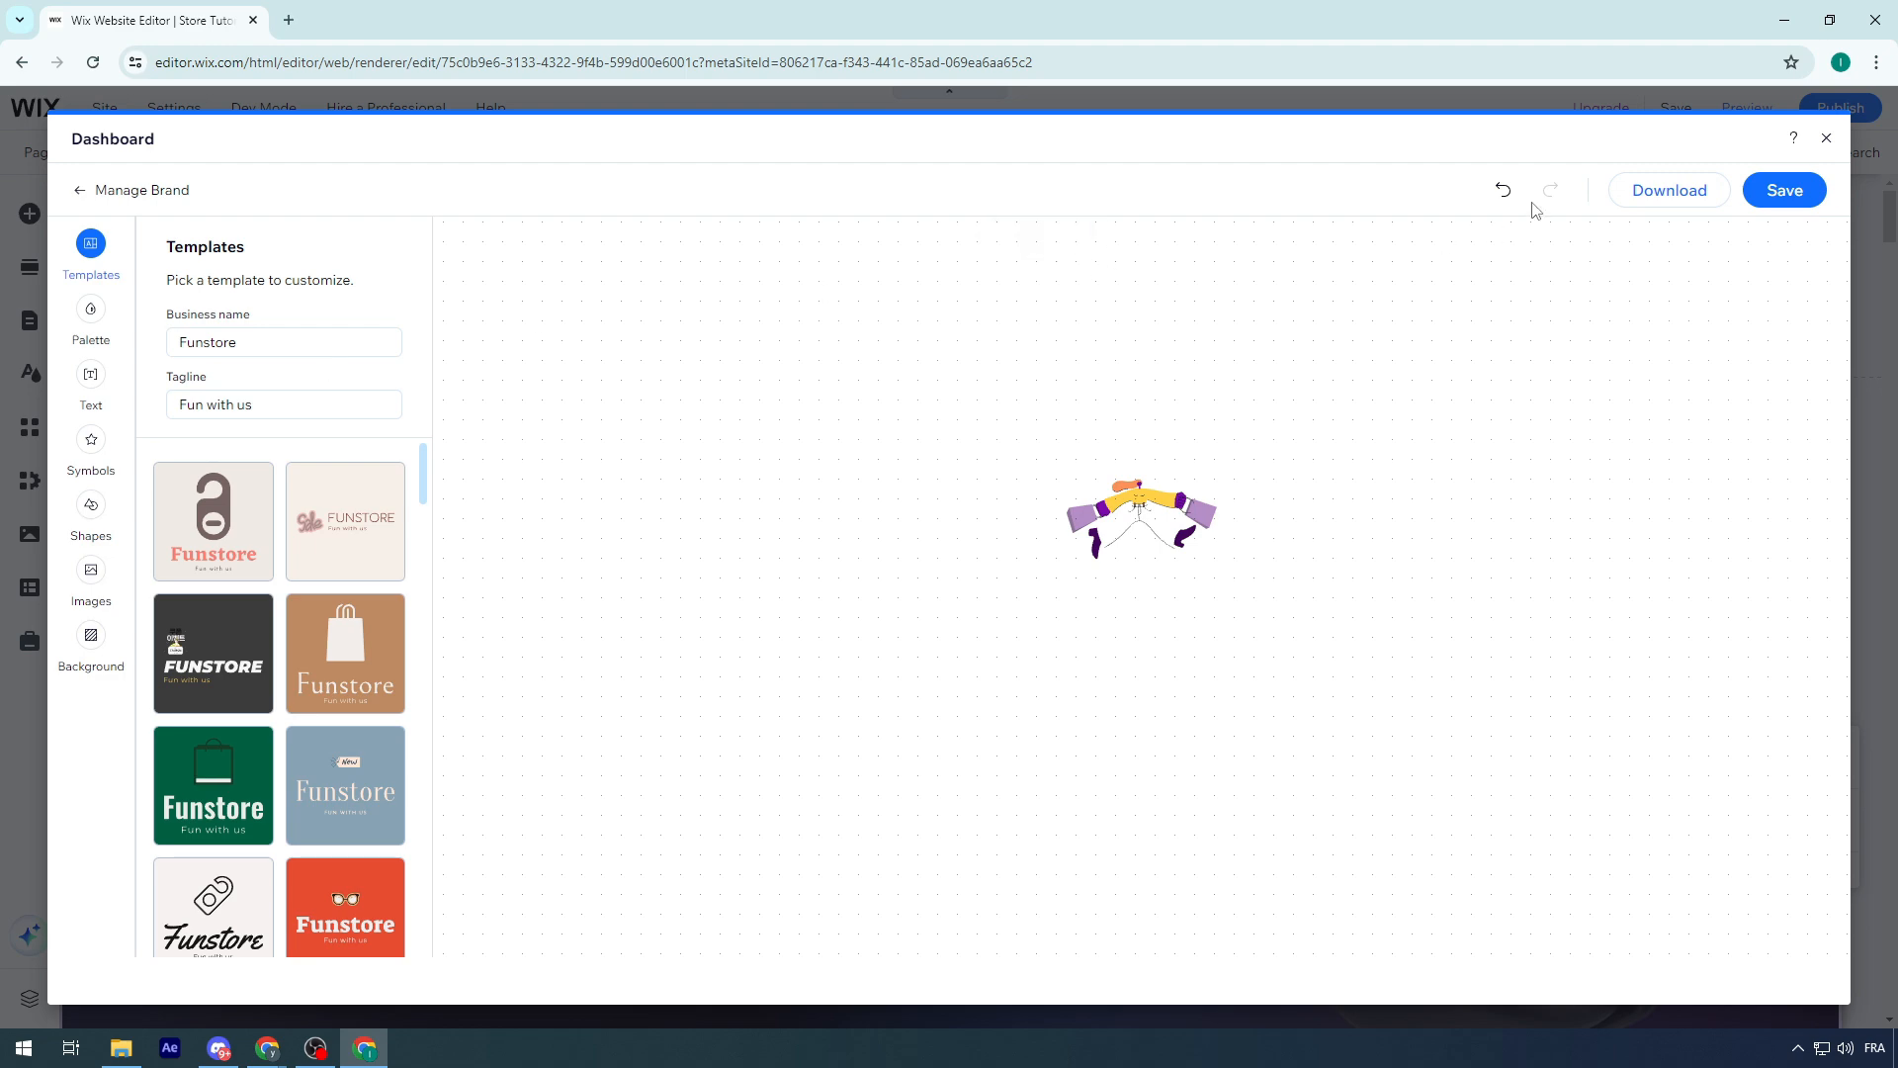
{"action": "left_click", "coordinate": [1826, 137]}
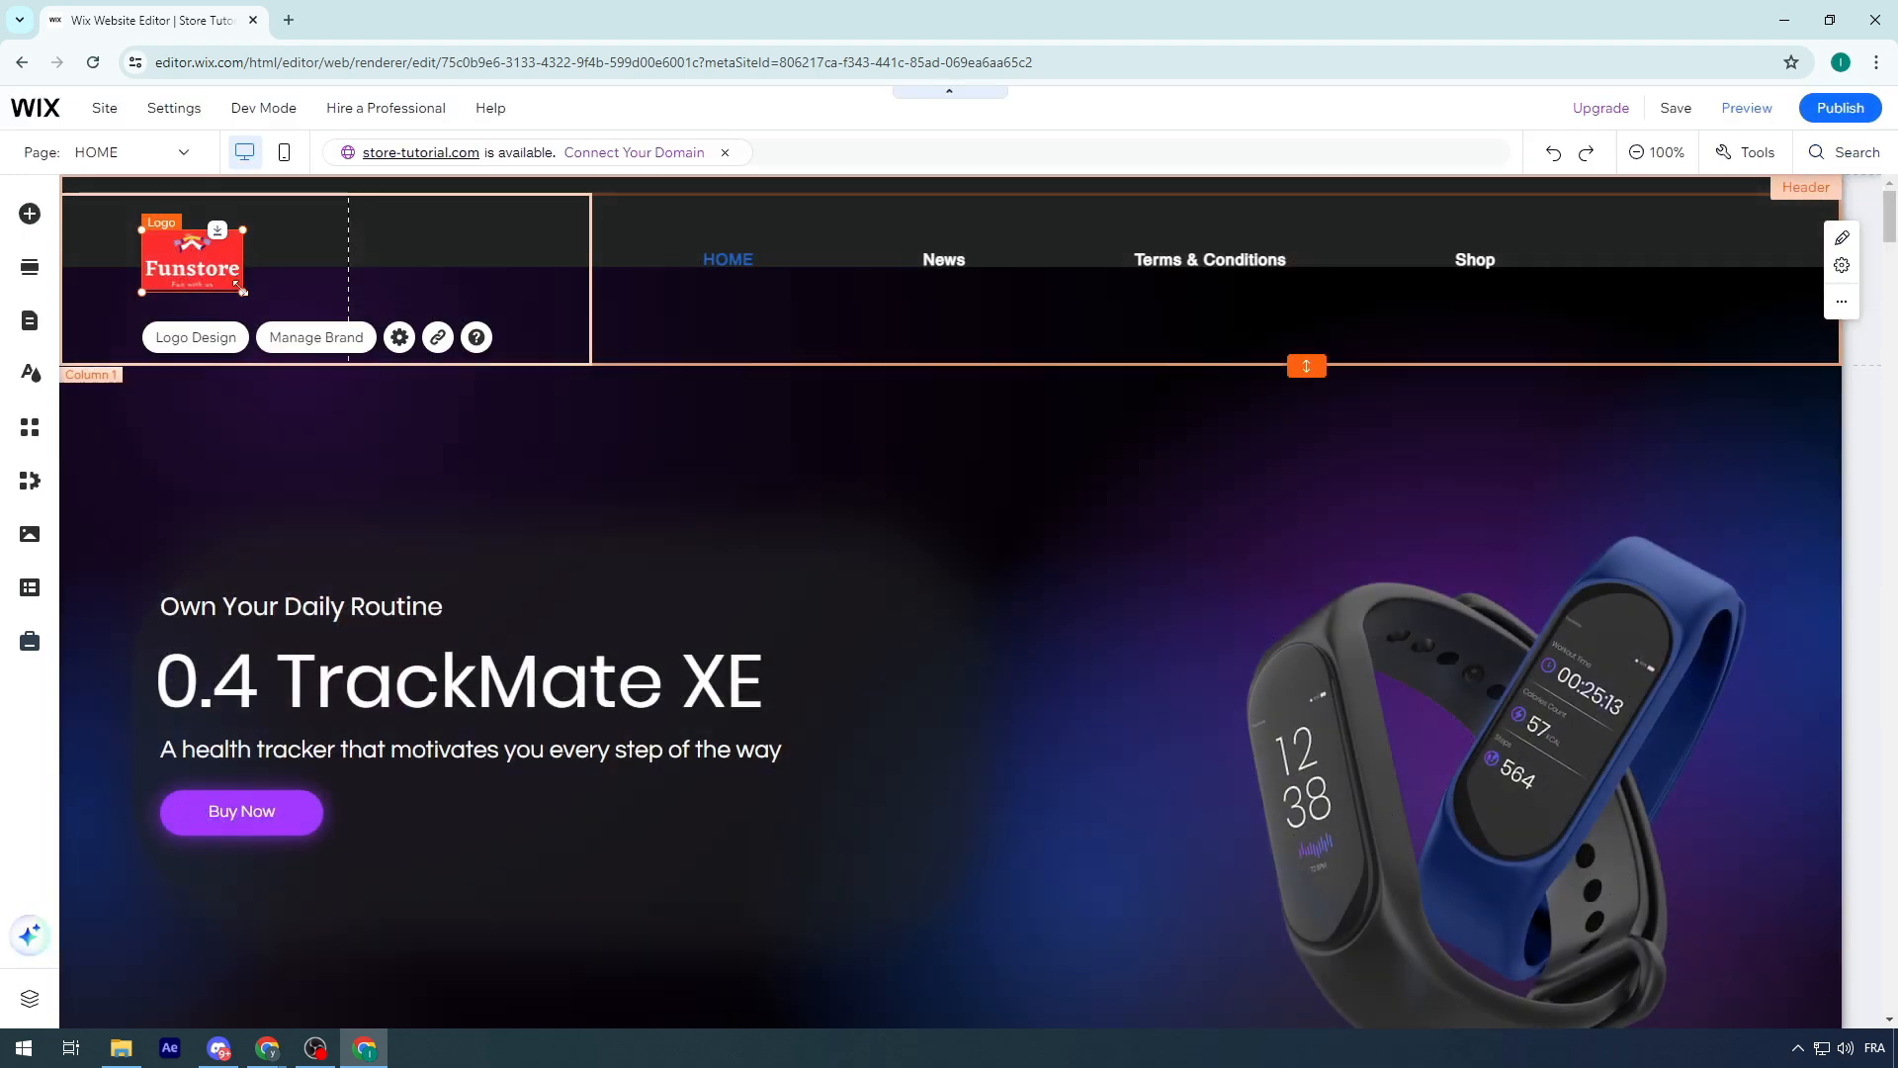
Enlarge the Funstore logo in the header and reposition it within the first column
{"action": "mouse_move", "coordinate": [237, 286]}
{"action": "left_mouse_down"}
{"action": "mouse_move", "coordinate": [287, 338]}
{"action": "mouse_move", "coordinate": [219, 290]}
{"action": "left_mouse_up"}
{"action": "left_click", "coordinate": [807, 165]}
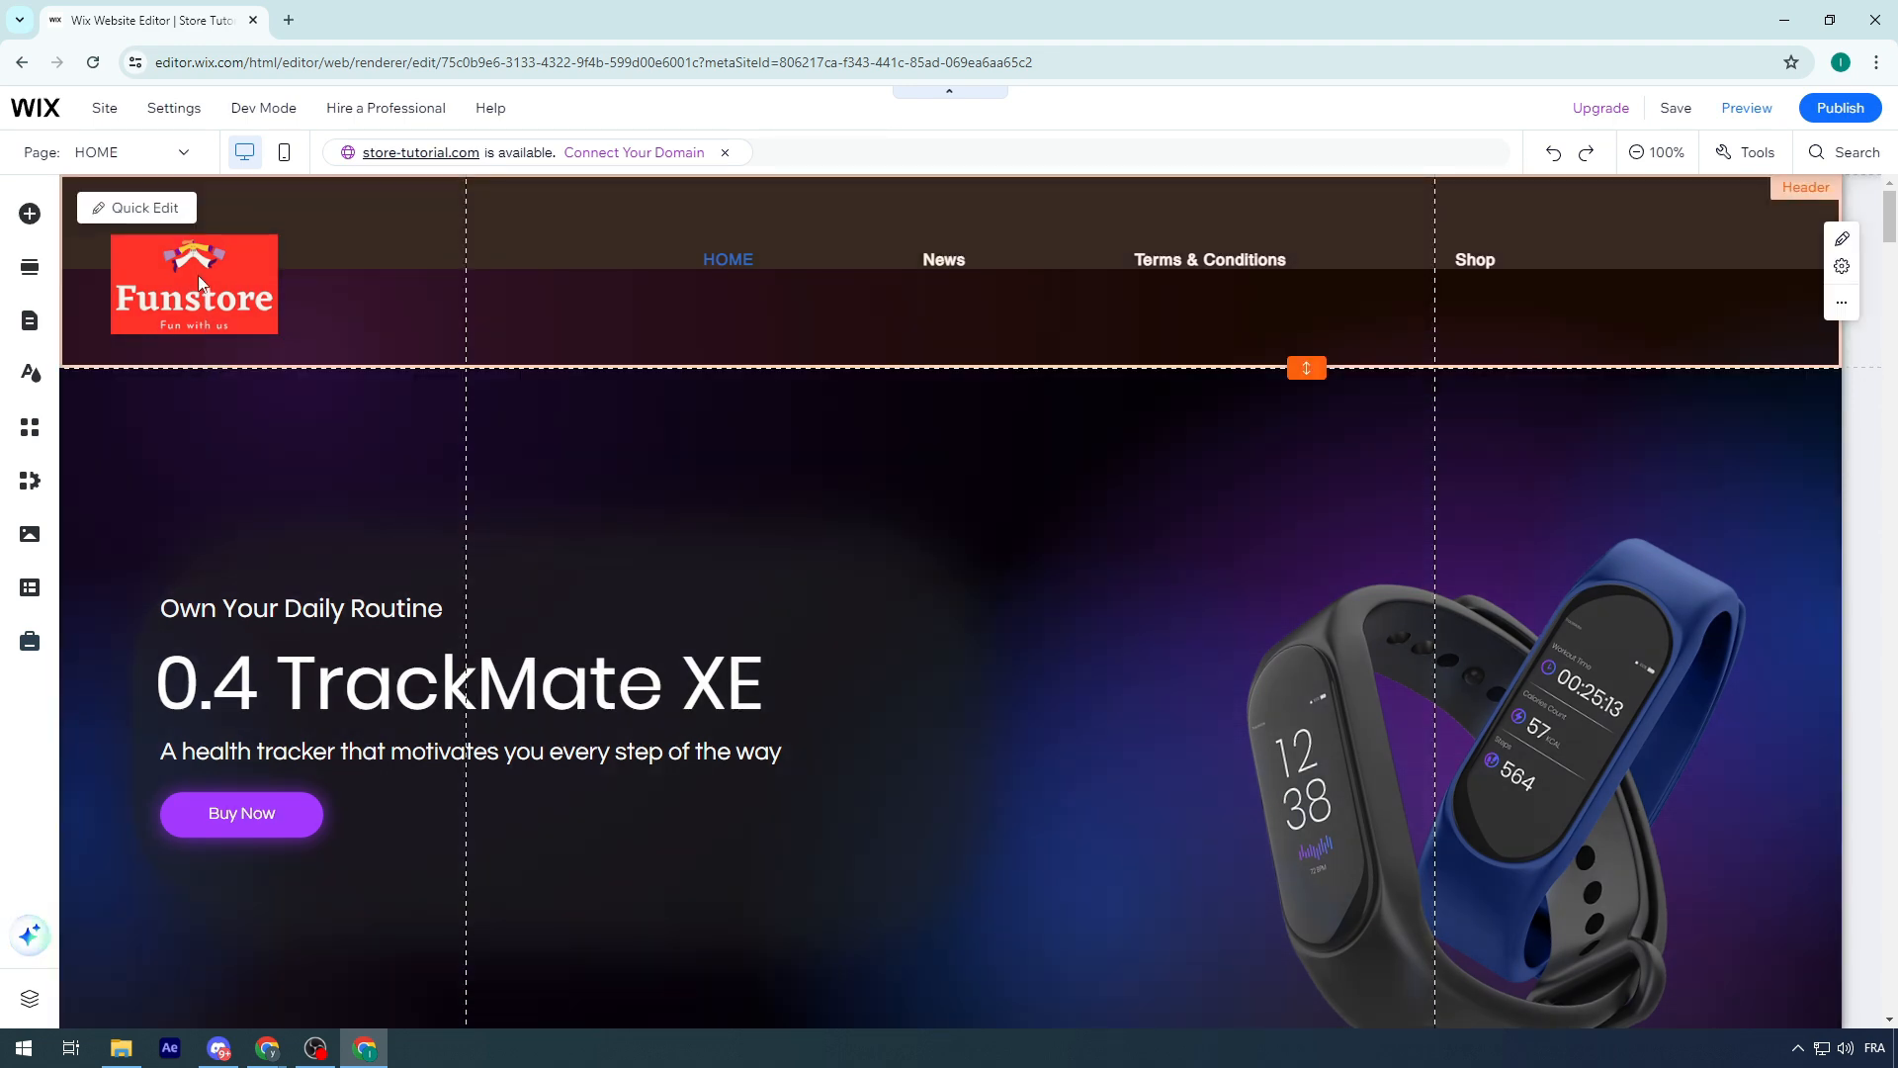
{"action": "left_click", "coordinate": [208, 286]}
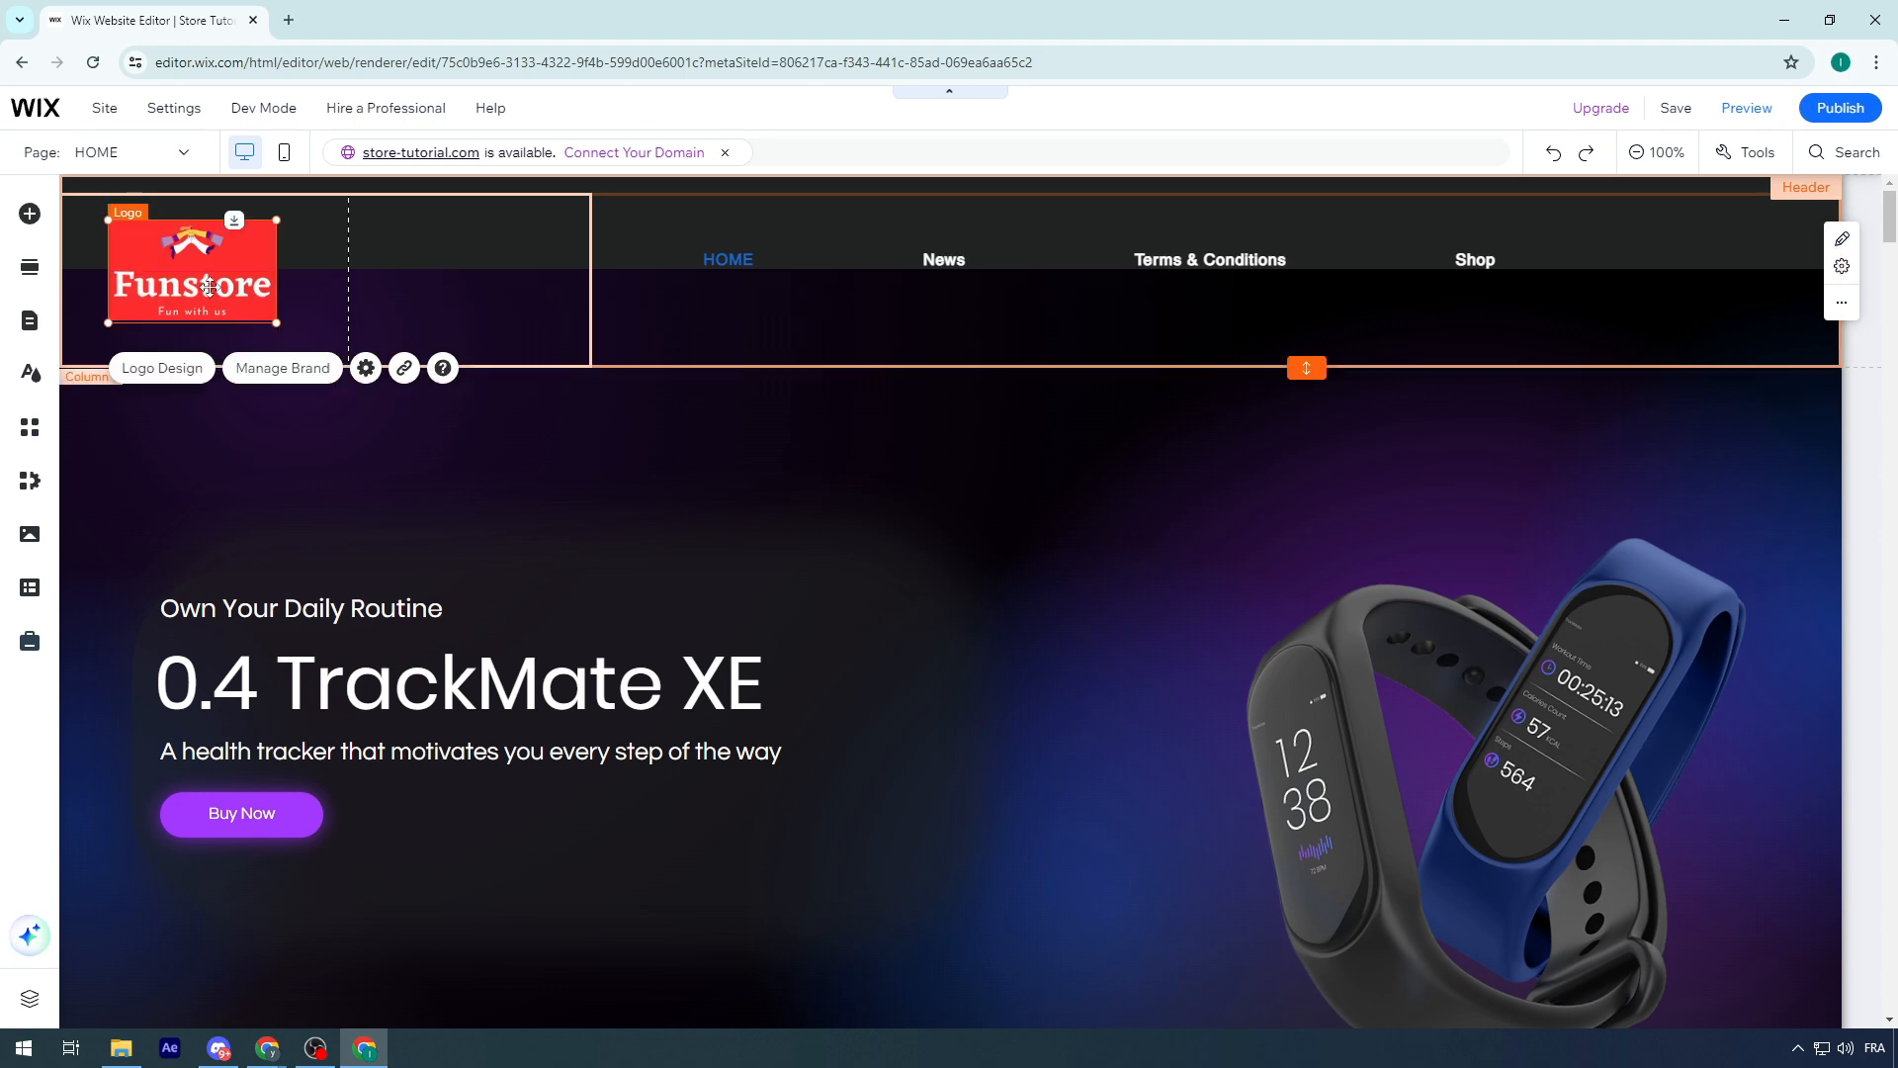